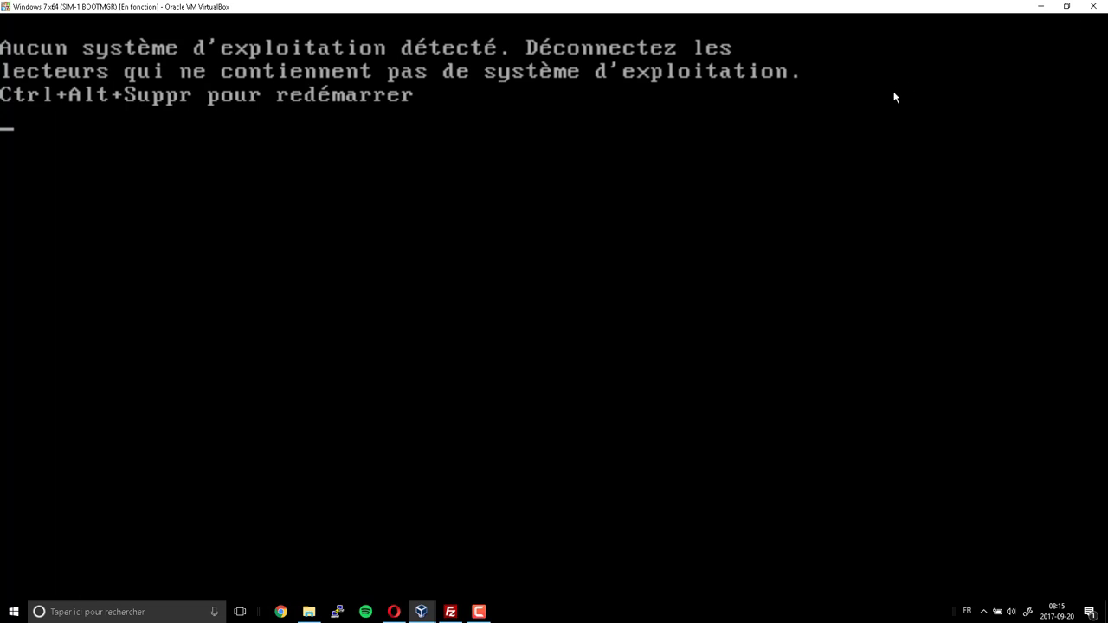
# Restart the virtual machine and boot MS DaRT 6.5 for 64-bit systems from the F4UBCD disc.
pyautogui.hotkey('ctrl', 'alt', 'Delete')
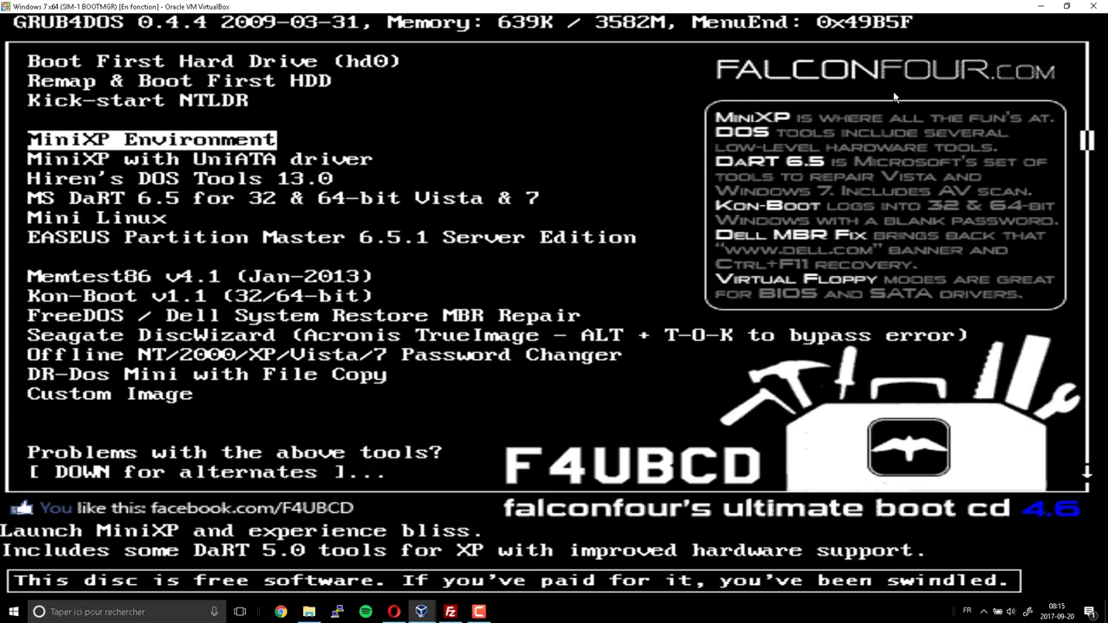
pyautogui.press('Down')
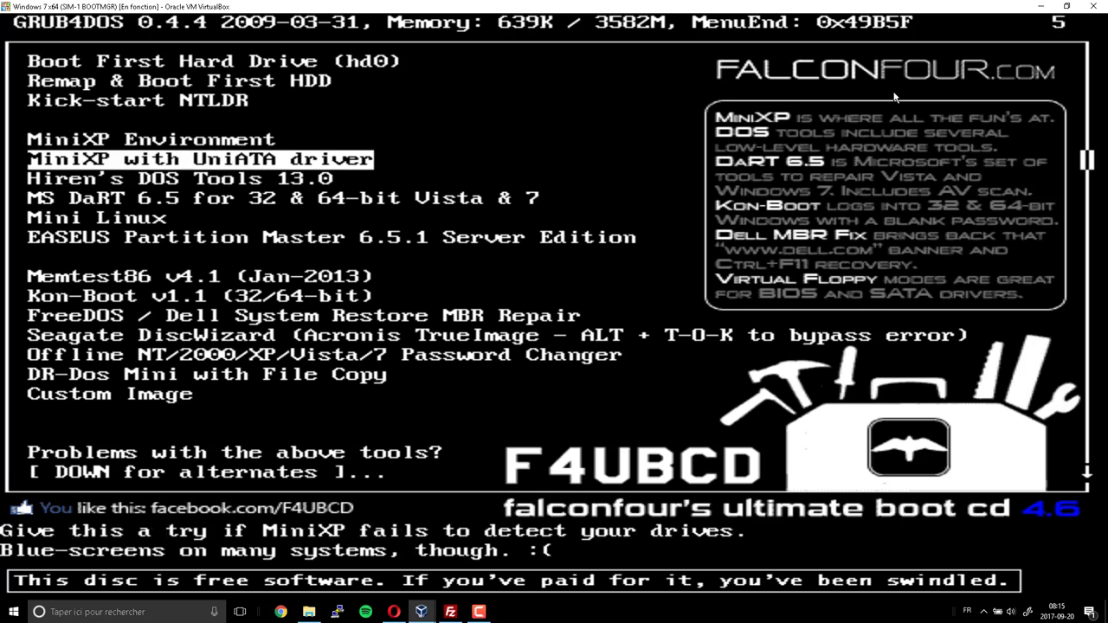
pyautogui.press('Down')
pyautogui.press('Down')
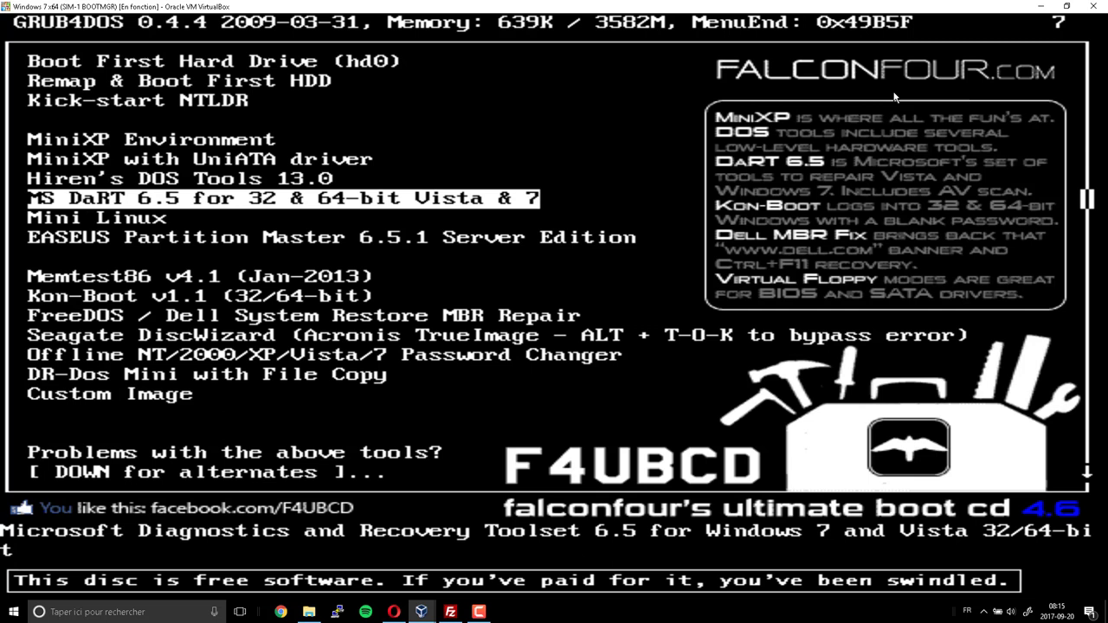
pyautogui.press('Return')
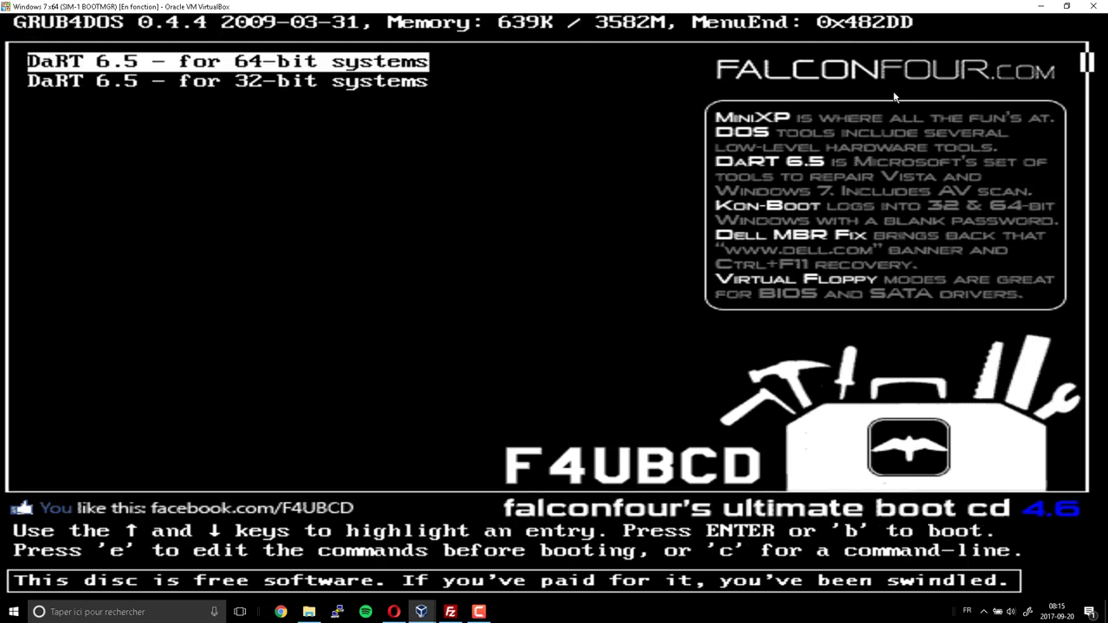
pyautogui.press('Return')
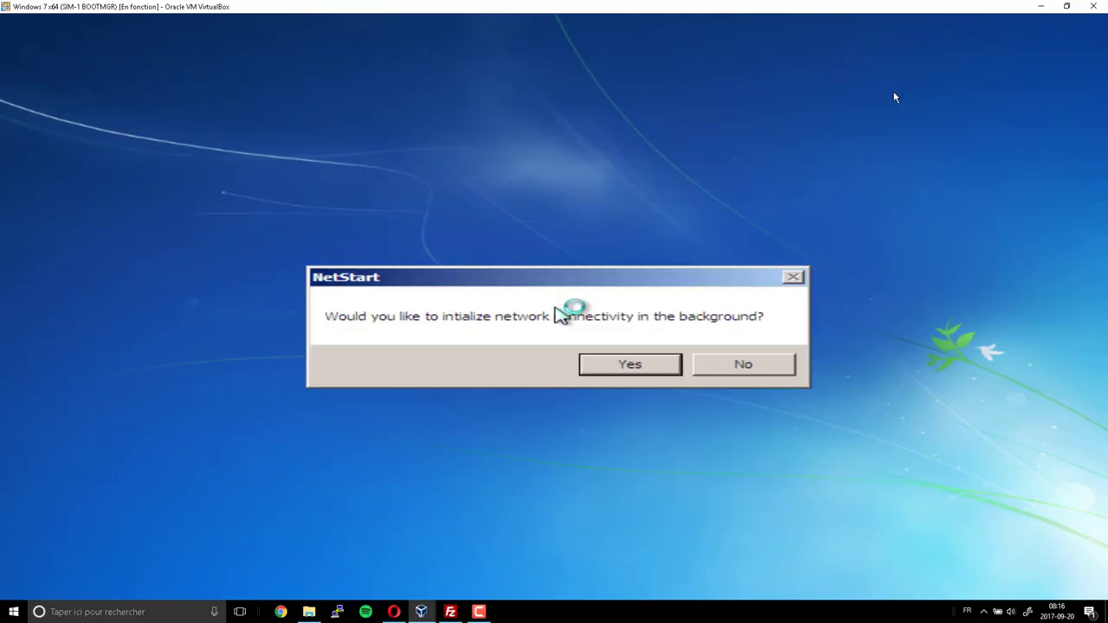
# Initialize network connectivity, keep the US keyboard, and choose the Windows 7 installation on D: for recovery.
pyautogui.click(667, 366)
pyautogui.click(661, 378)
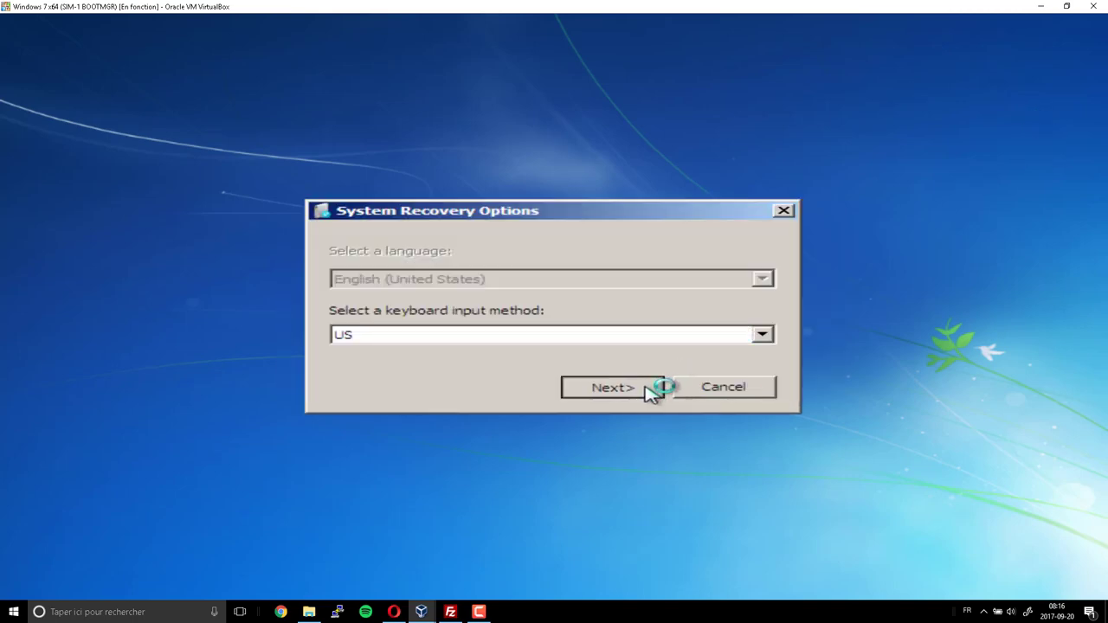
pyautogui.click(646, 391)
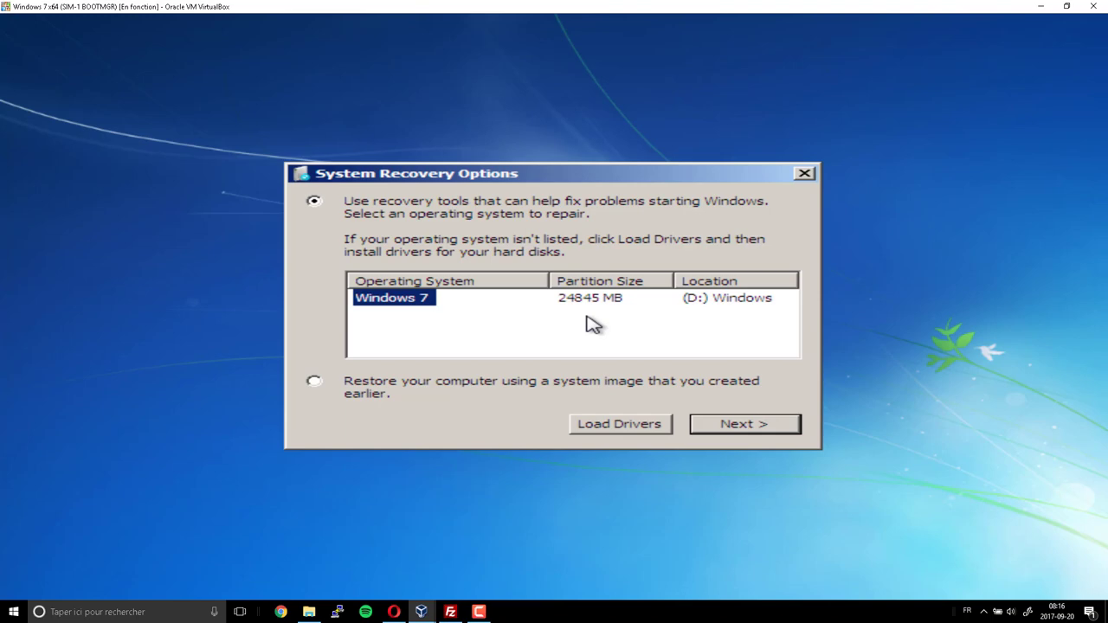
pyautogui.click(614, 298)
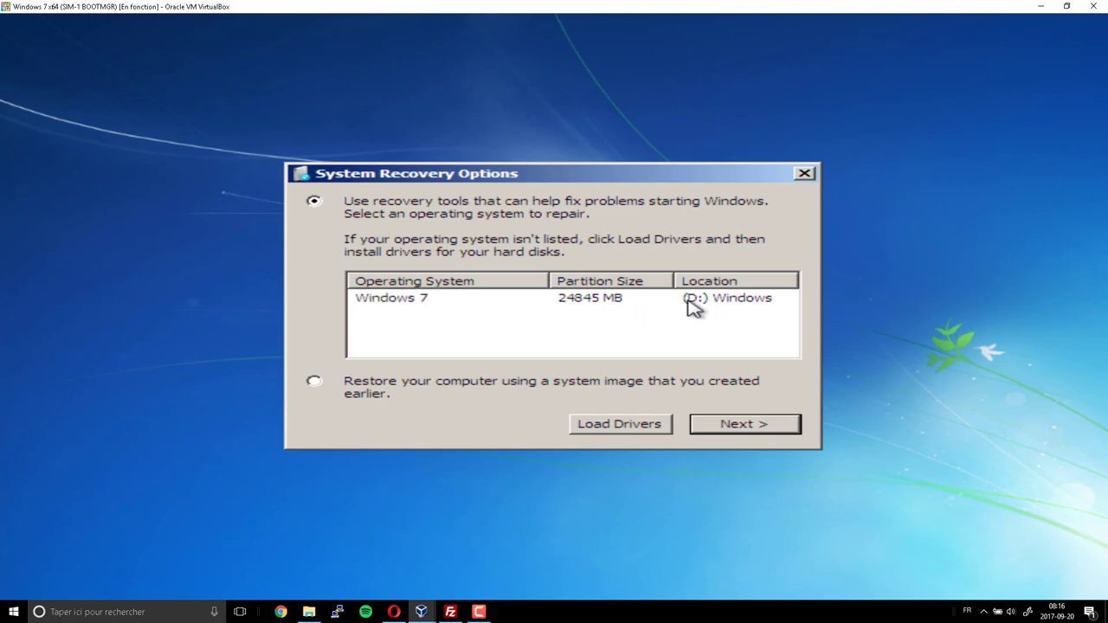
pyautogui.click(416, 303)
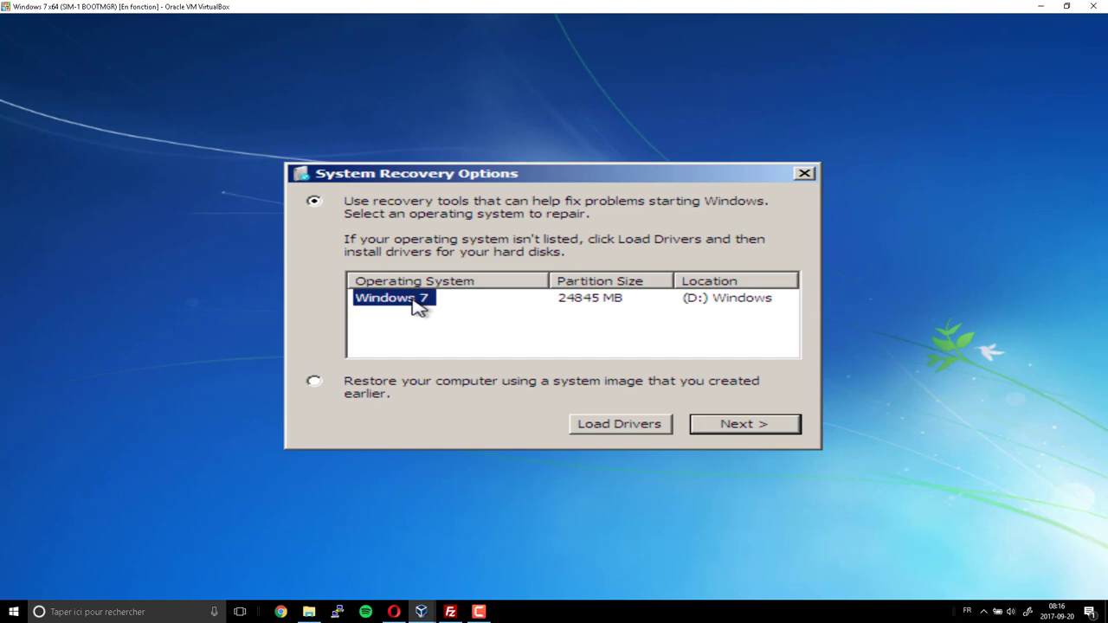
pyautogui.click(734, 424)
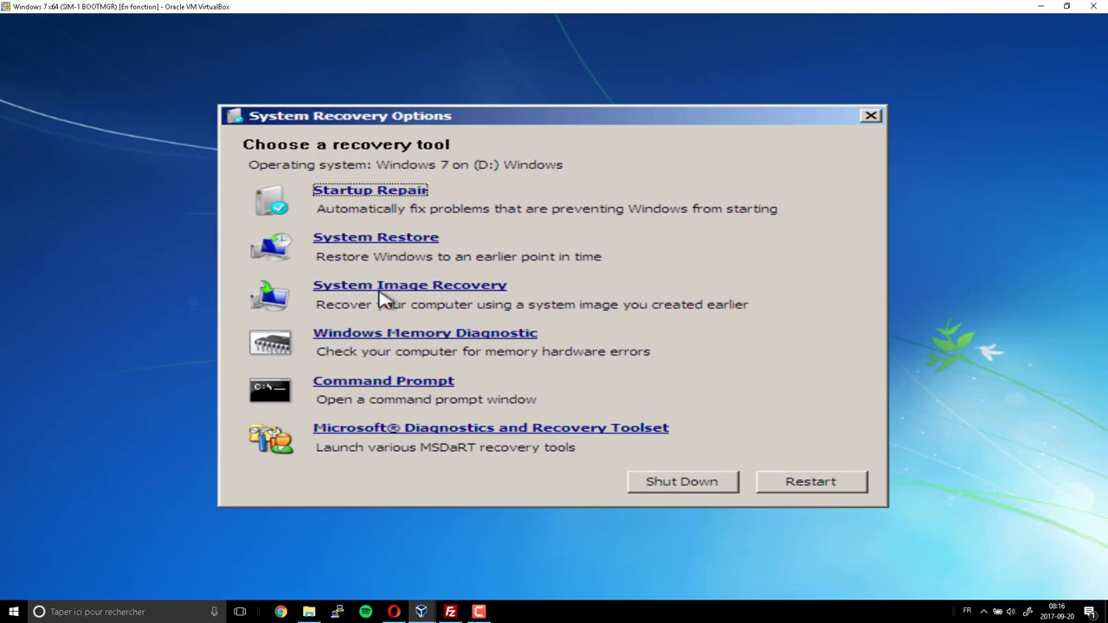
# Run Startup Repair on the Windows 7 installation and restart from the first hard drive (hd0).
pyautogui.click(373, 194)
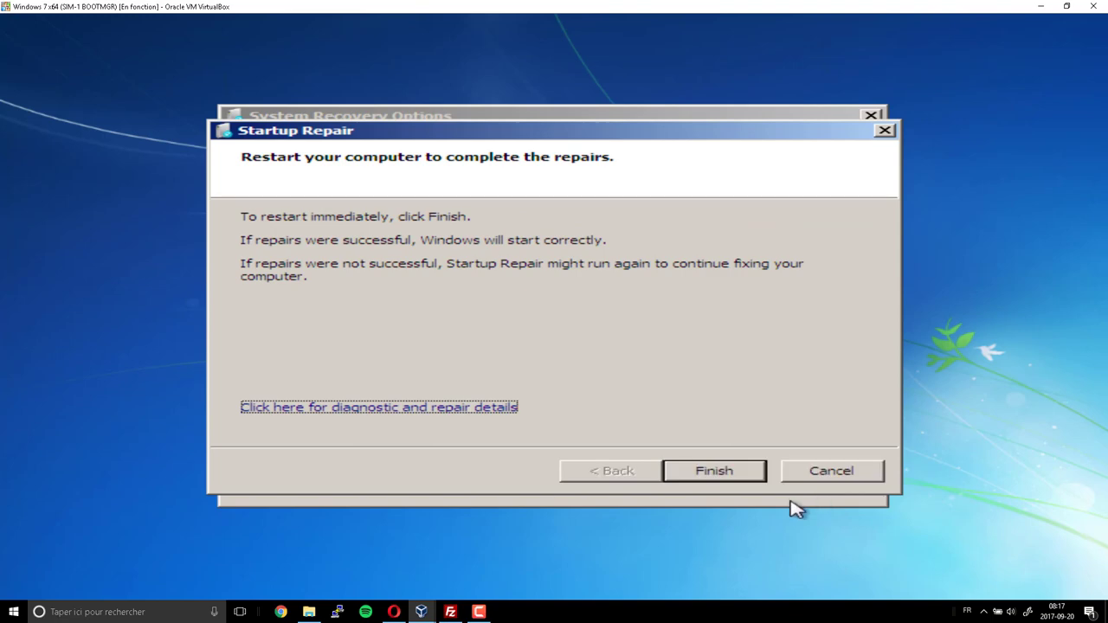
pyautogui.click(741, 473)
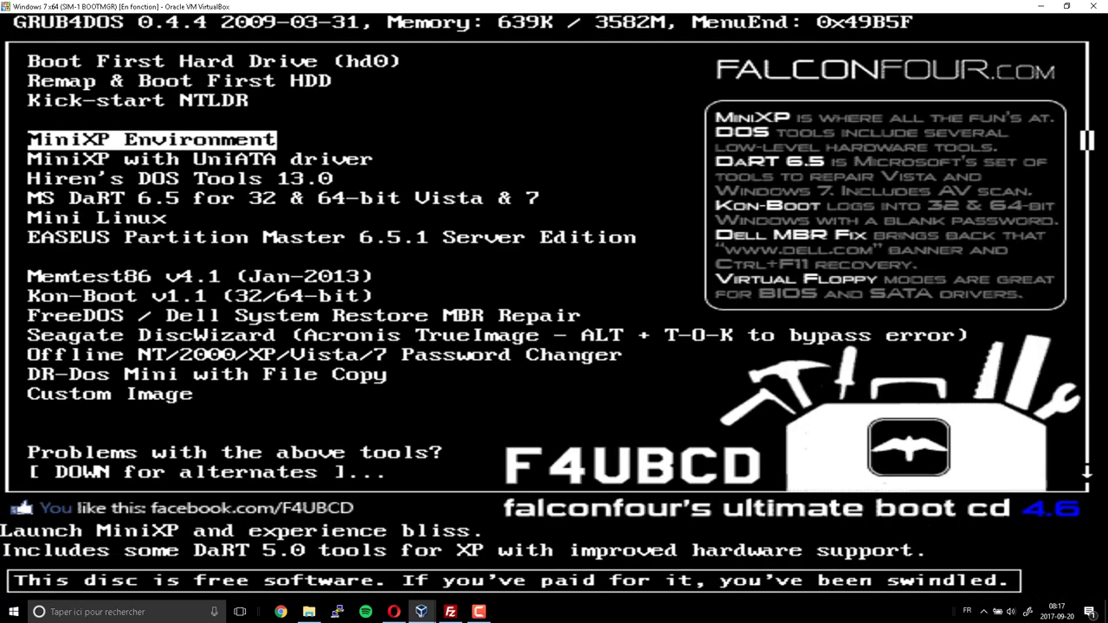
pyautogui.press('Up')
pyautogui.press('Up')
pyautogui.press('Up')
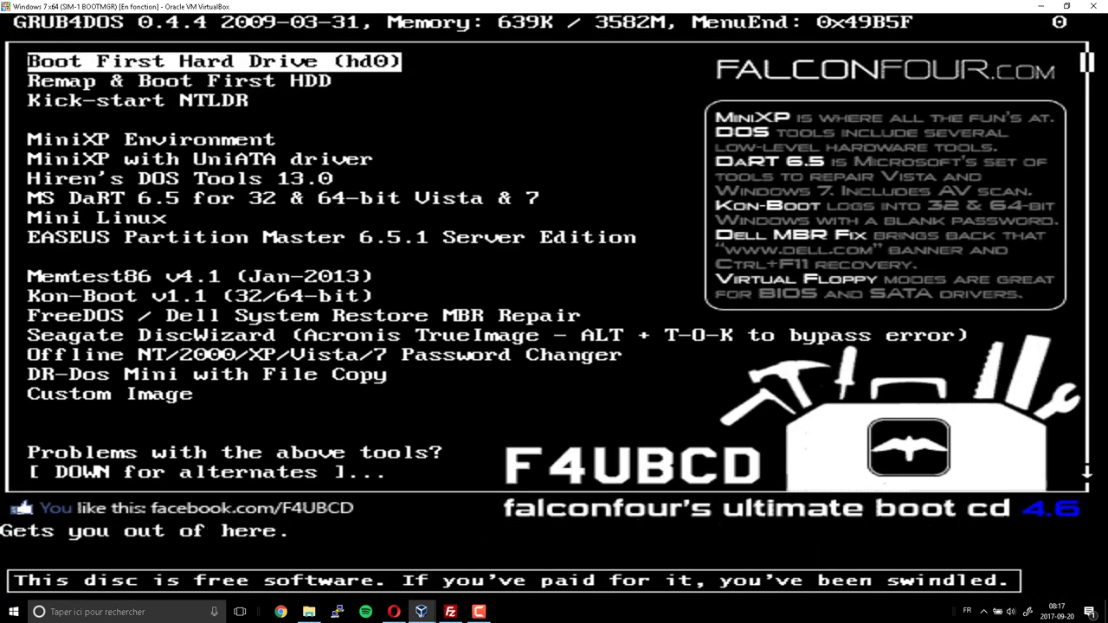
pyautogui.press('Return')
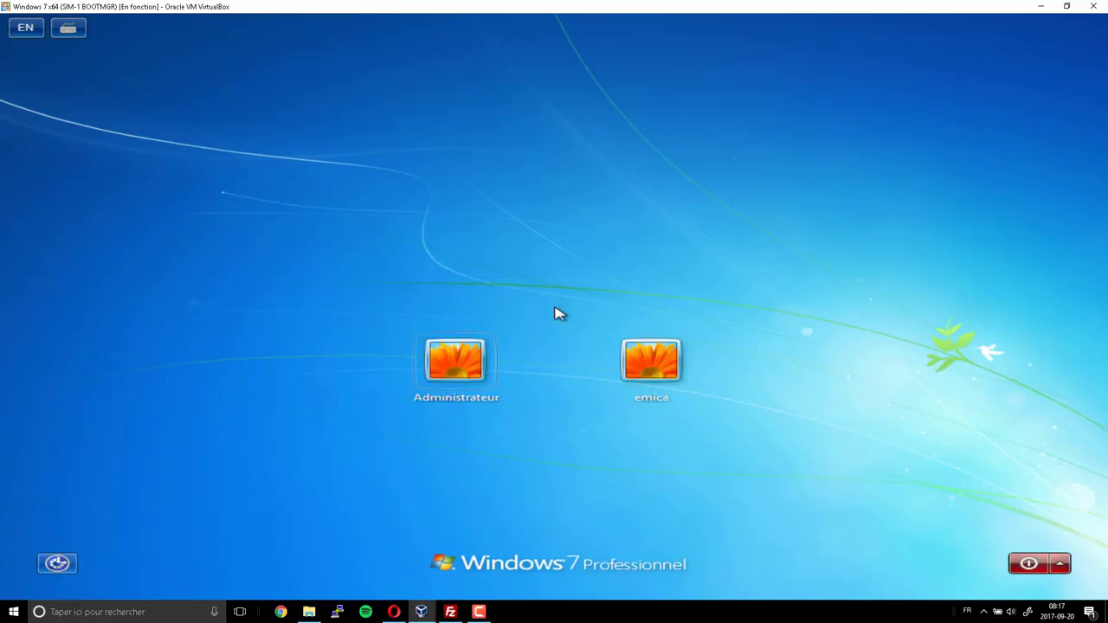
# Power off the virtual machine and restore its SIM-1 BOOTMGR snapshot.
pyautogui.click(1092, 6)
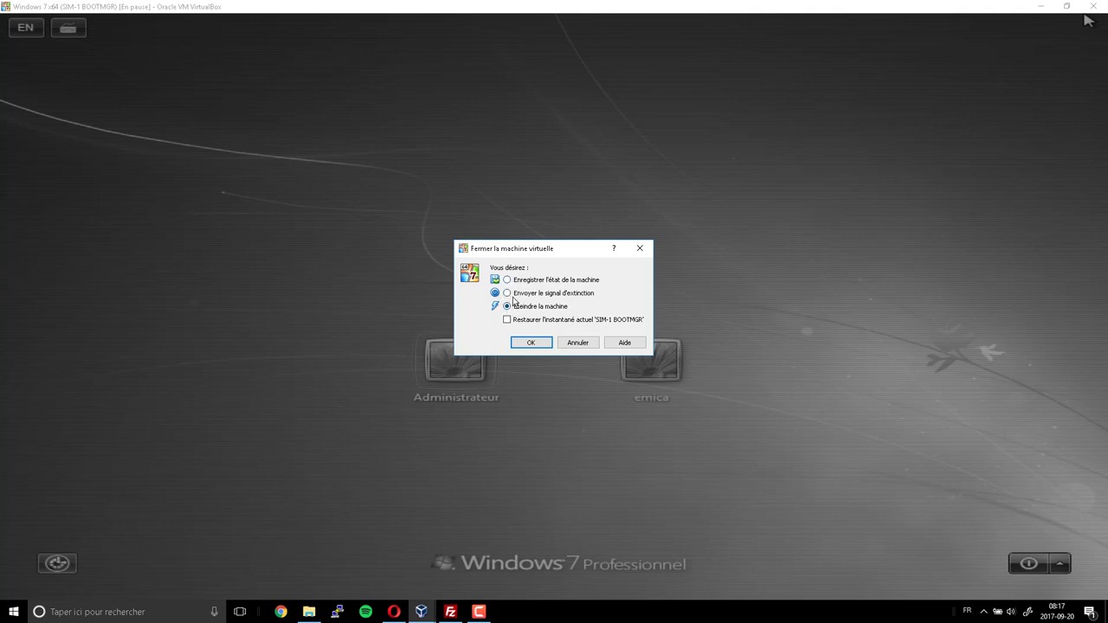
pyautogui.click(525, 342)
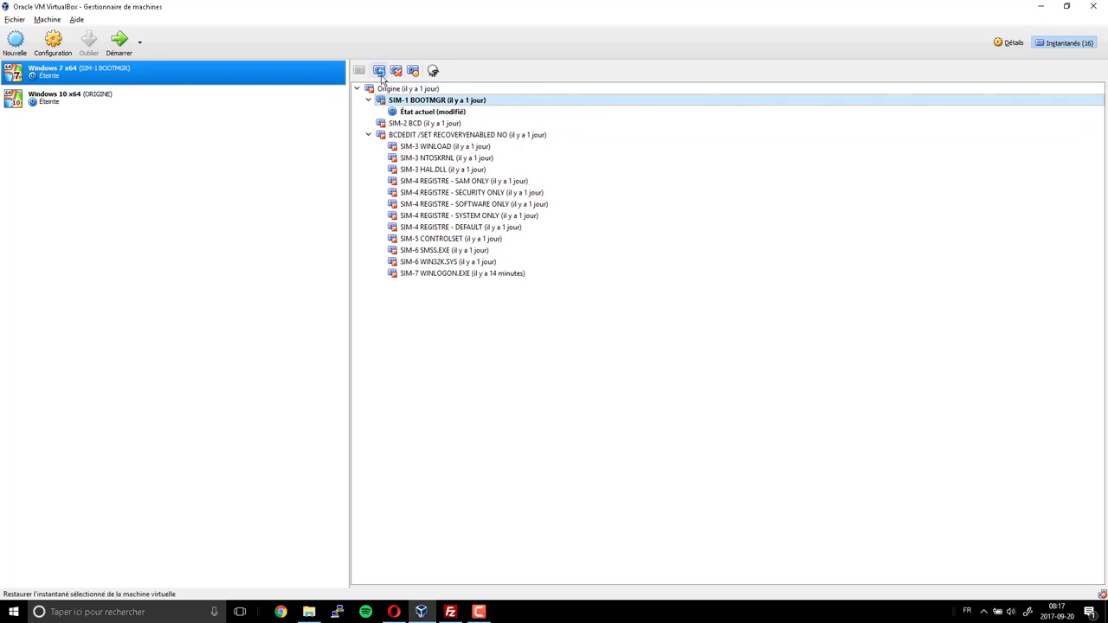
pyautogui.click(379, 71)
pyautogui.click(493, 334)
pyautogui.click(531, 348)
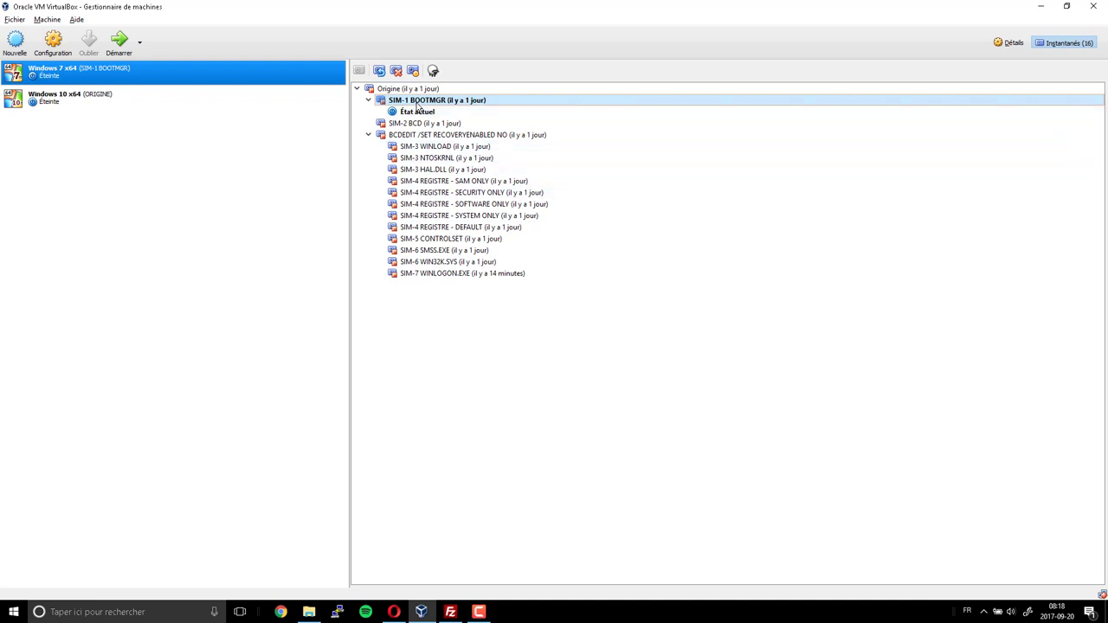
# Start the Windows 7 x64 virtual machine in scaled mode and boot it from hard disk 1.
pyautogui.click(122, 39)
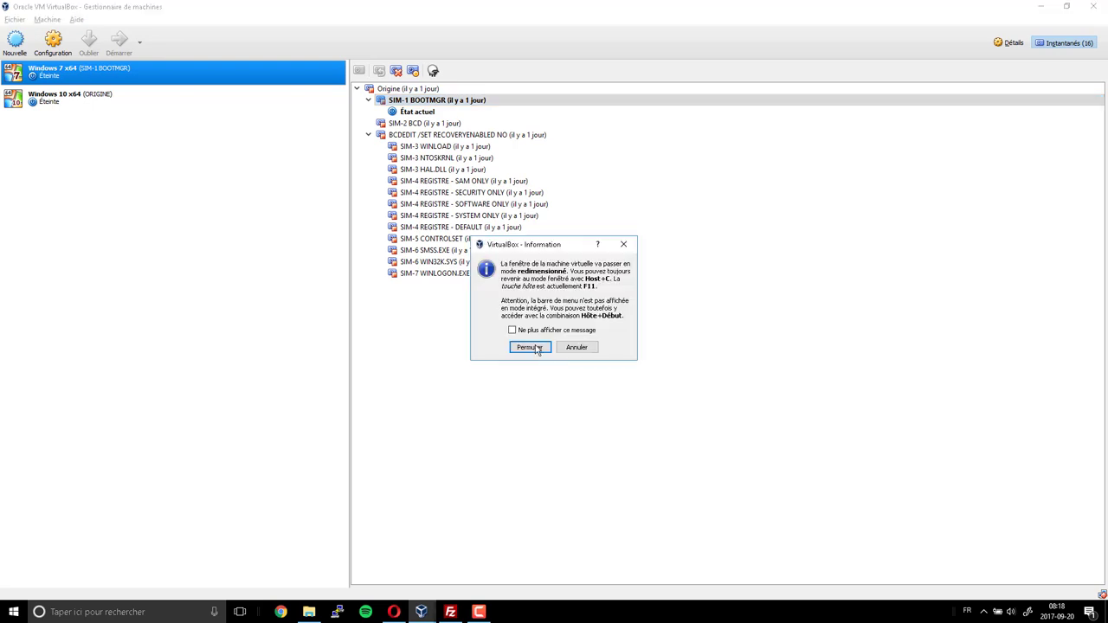
pyautogui.click(513, 329)
pyautogui.click(525, 348)
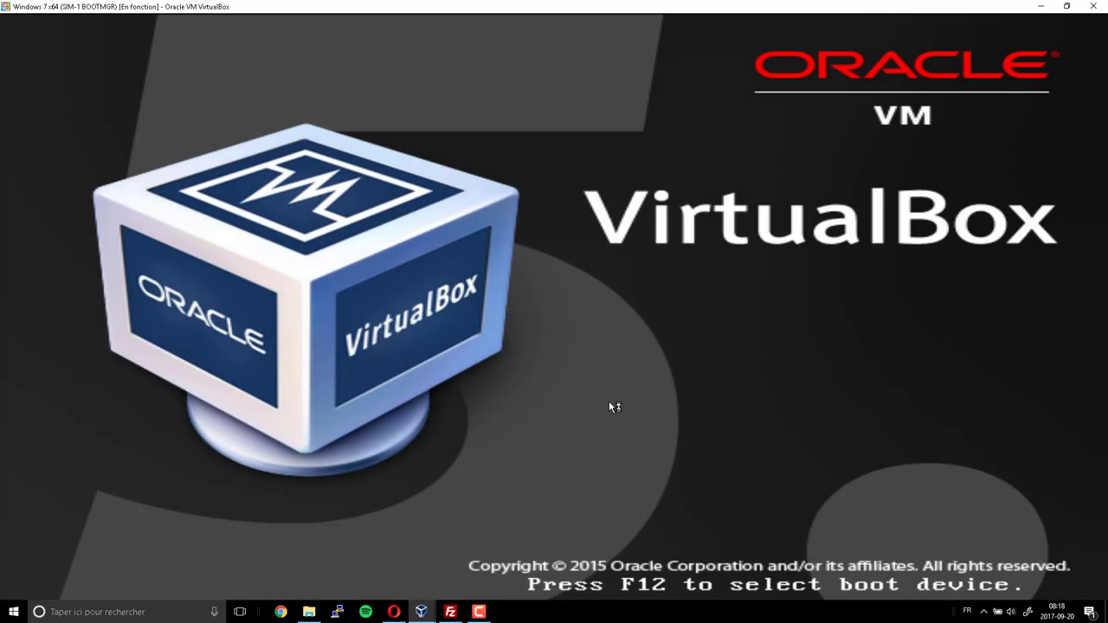
pyautogui.press('F12')
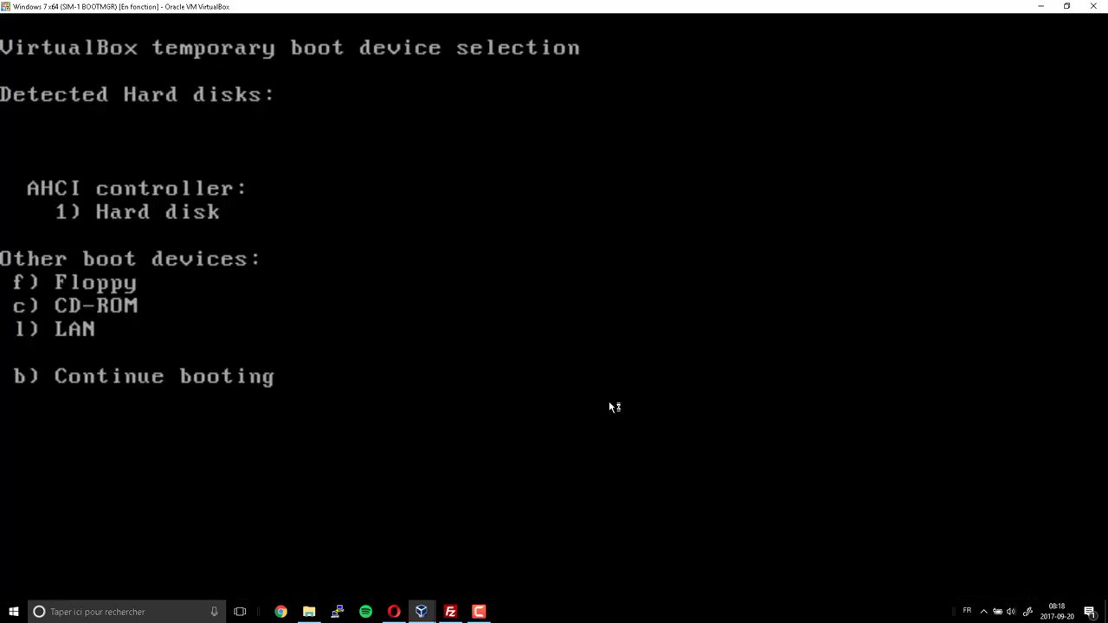
pyautogui.press('1')
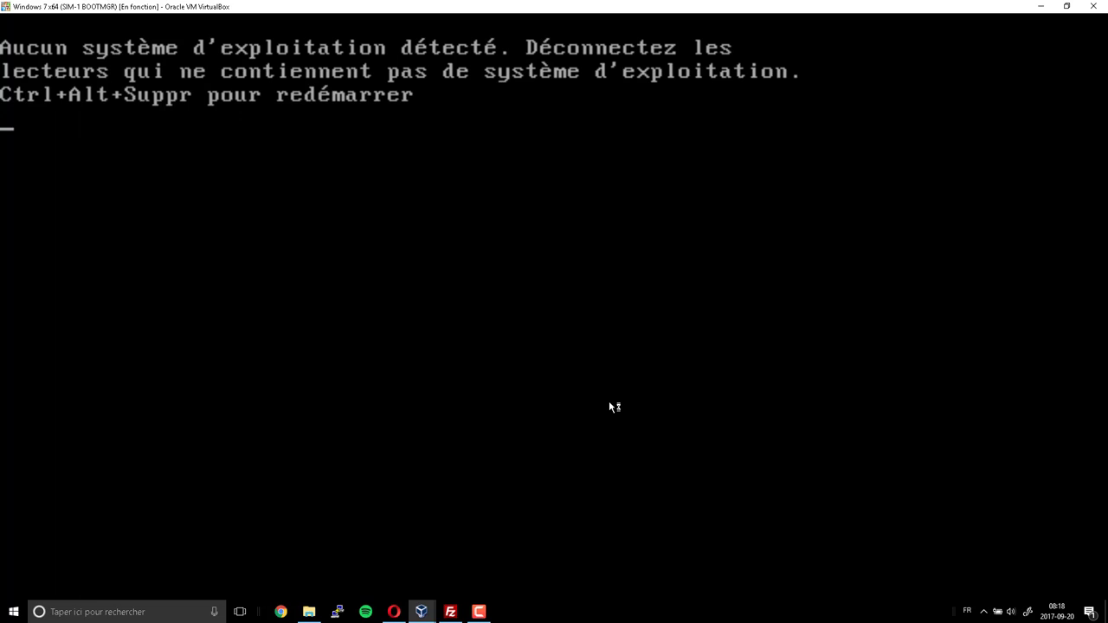
# Reboot the virtual machine from the F4UBCD disc into DaRT 6.5 for 64-bit systems.
pyautogui.hotkey('ctrl', 'alt', 'Delete')
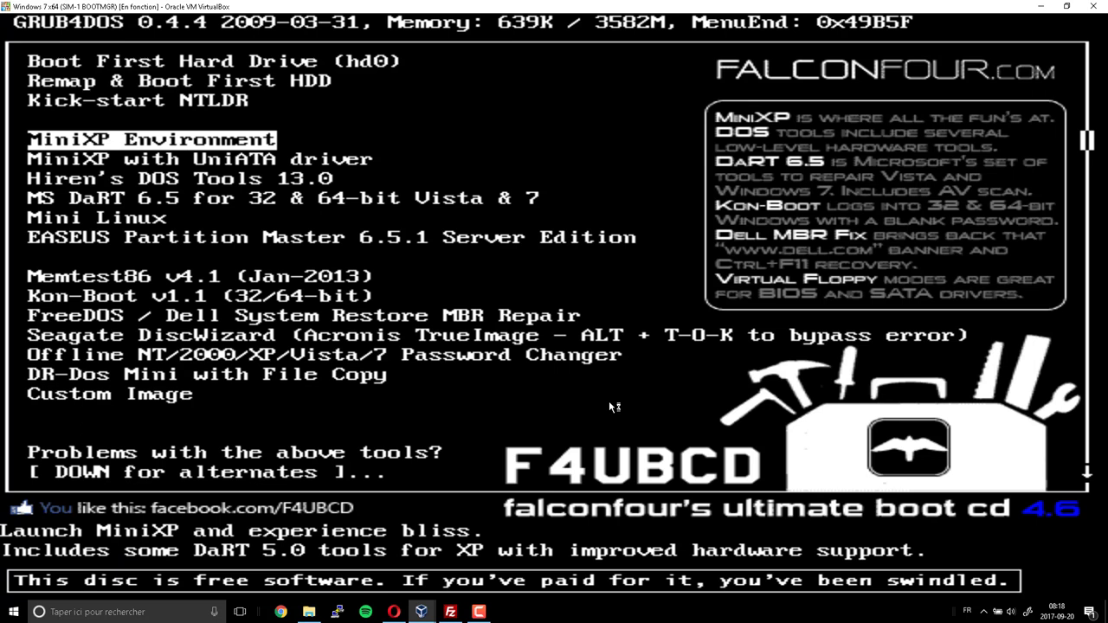
pyautogui.press('Down')
pyautogui.press('7')
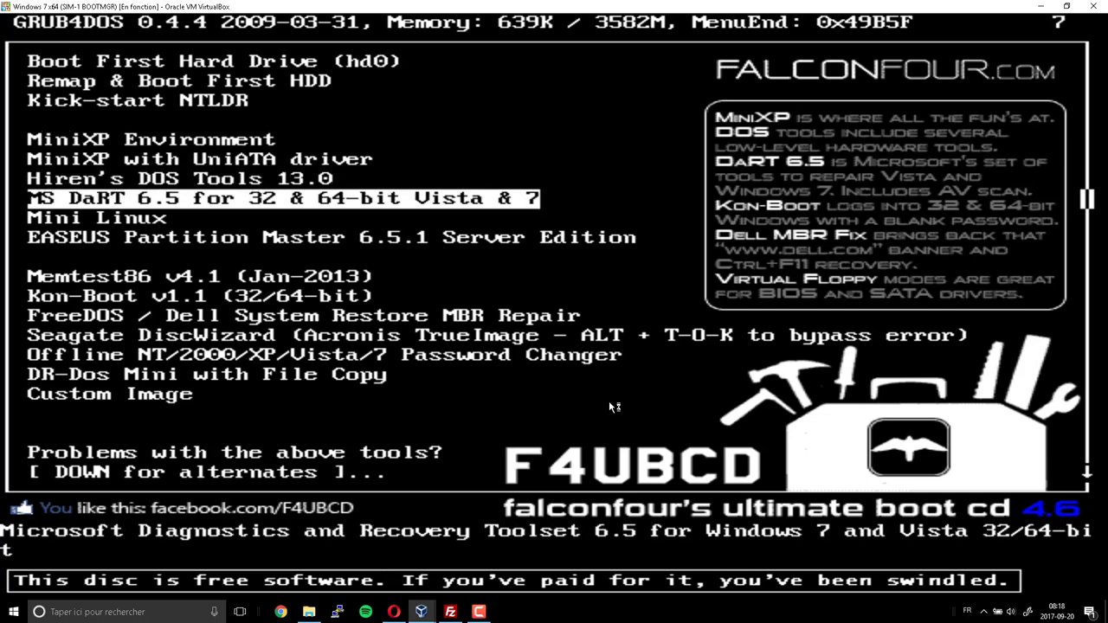
pyautogui.press('Return')
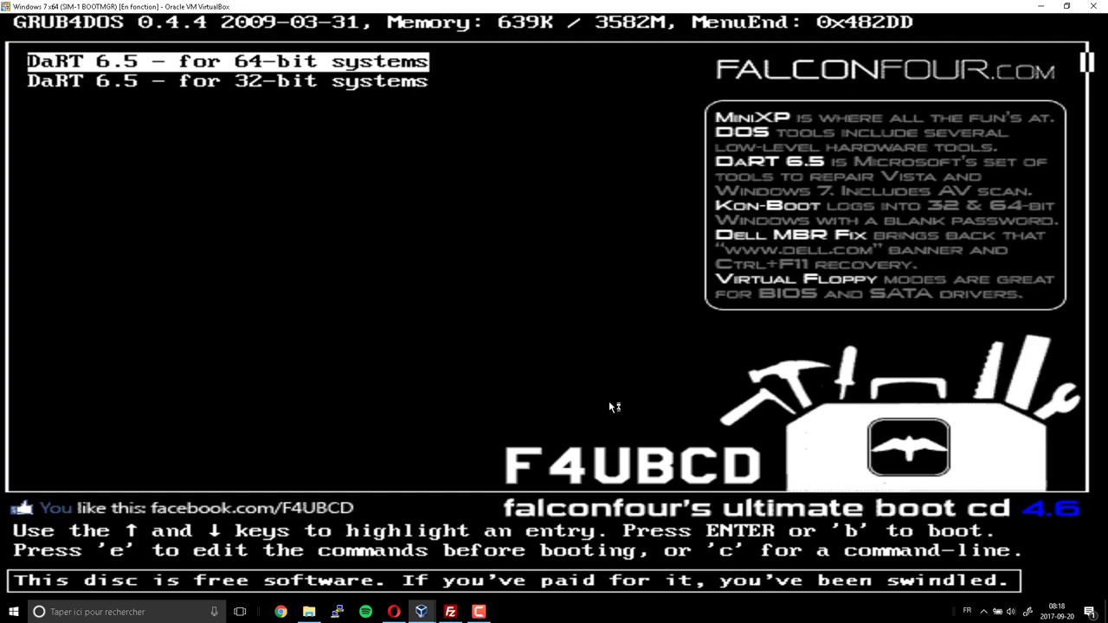
pyautogui.press('Return')
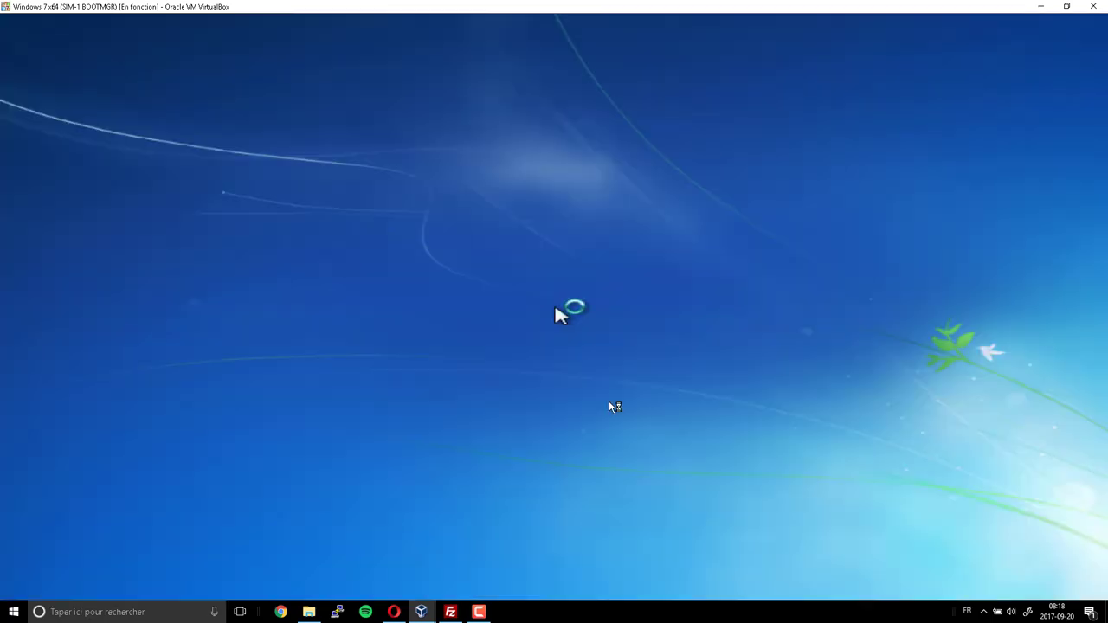
# Accept network initialization and the US keyboard, and open a Command Prompt for the Windows 7 installation on D:.
pyautogui.press('Return')
pyautogui.press('Return')
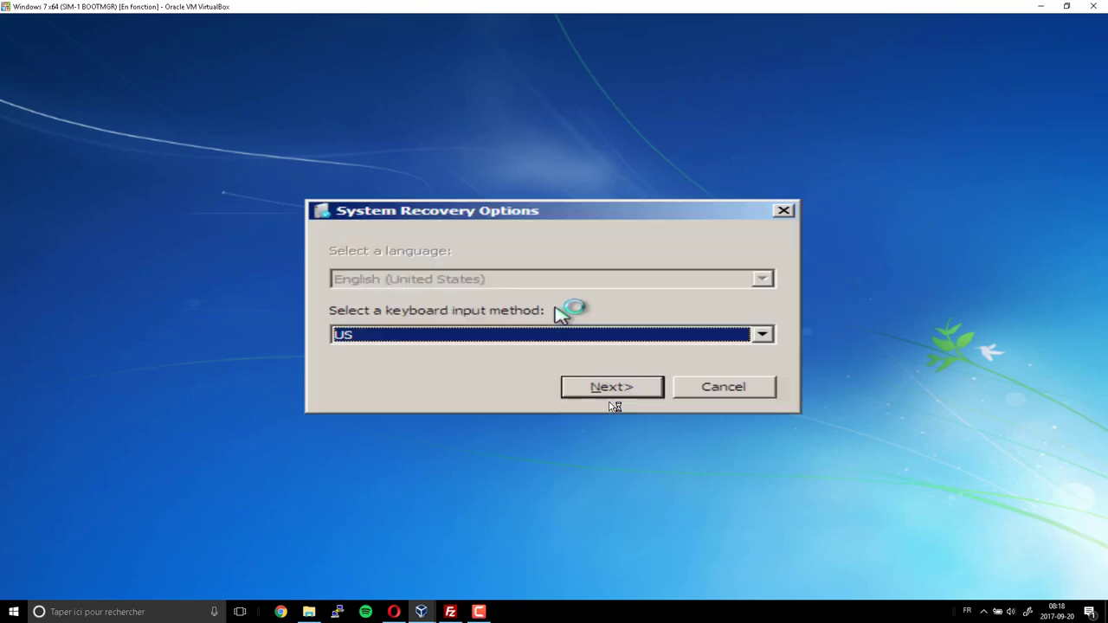
pyautogui.press('Return')
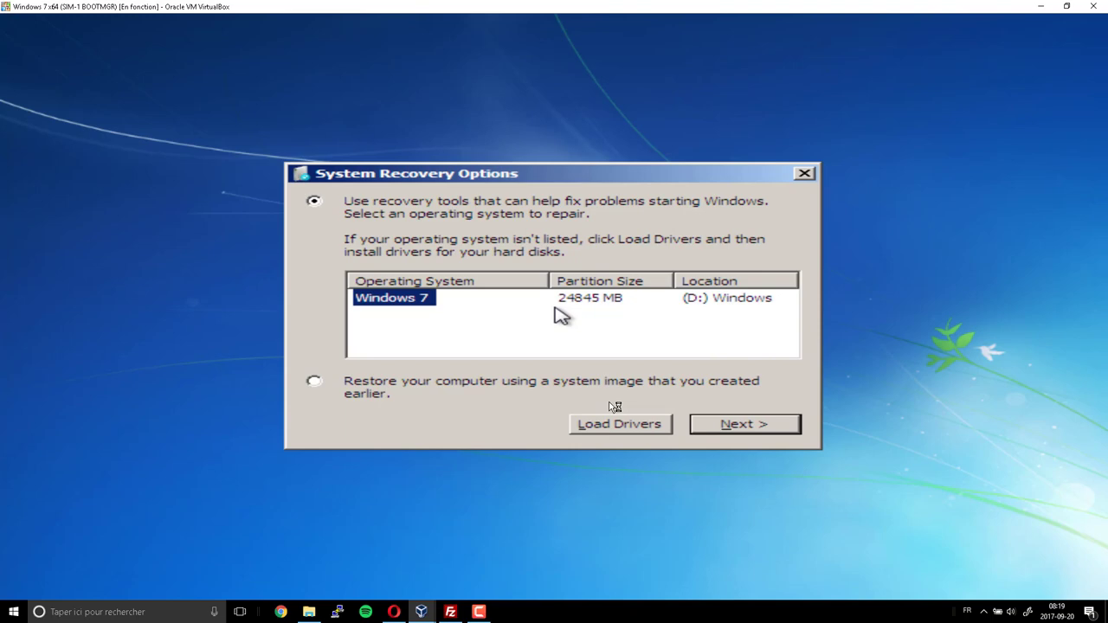
pyautogui.click(744, 426)
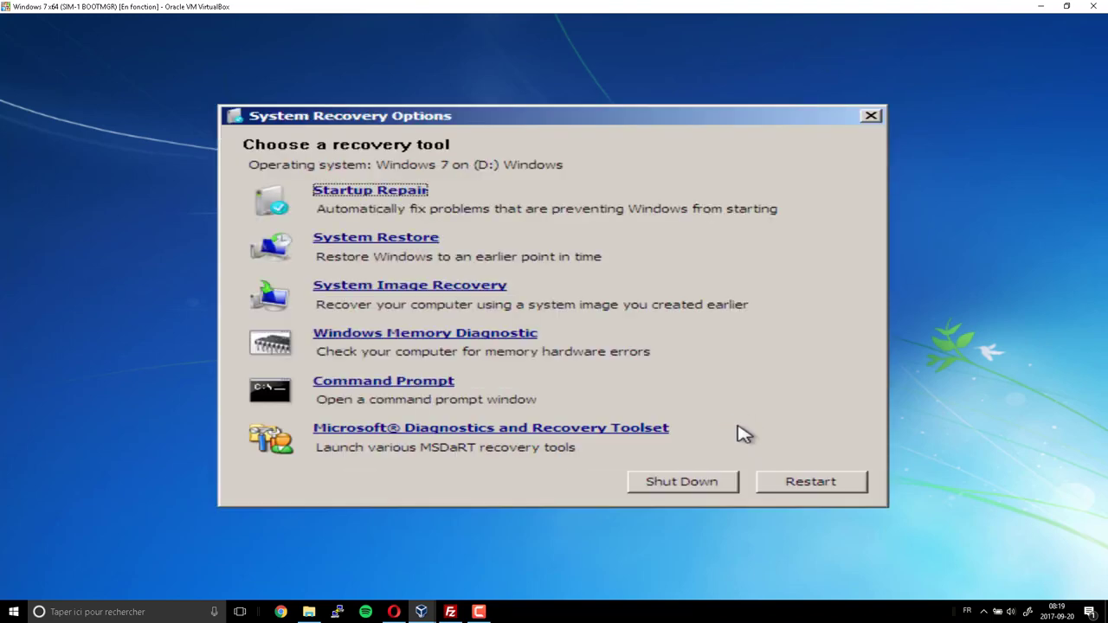
pyautogui.click(403, 385)
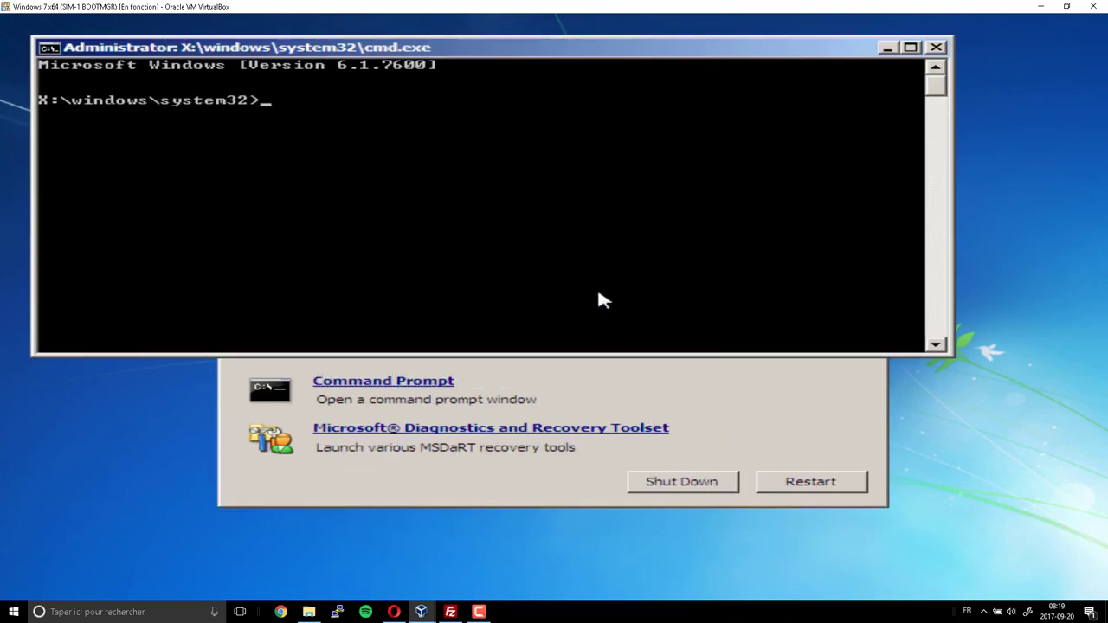
# Display the options supported by the boot repair command with bootrec /?
pyautogui.write('bootr')
pyautogui.write('bootrec ')
pyautogui.write('#')
pyautogui.press('BackSpace')
pyautogui.write('#')
pyautogui.press('BackSpace')
pyautogui.write("'")
pyautogui.press('BackSpace')
pyautogui.write('/^')
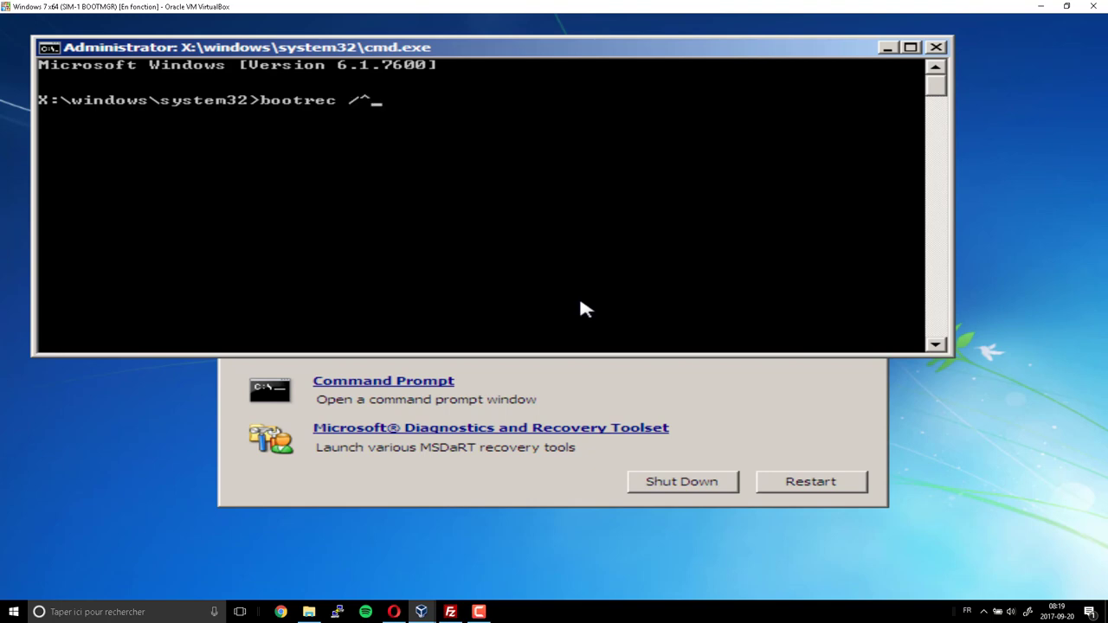
pyautogui.press('BackSpace')
pyautogui.write('/')
pyautogui.write('.')
pyautogui.press('BackSpace')
pyautogui.press('BackSpace')
pyautogui.write('66')
pyautogui.press('BackSpace')
pyautogui.press('BackSpace')
pyautogui.write('^')
pyautogui.press('BackSpace')
pyautogui.write('?')
pyautogui.press('Return')
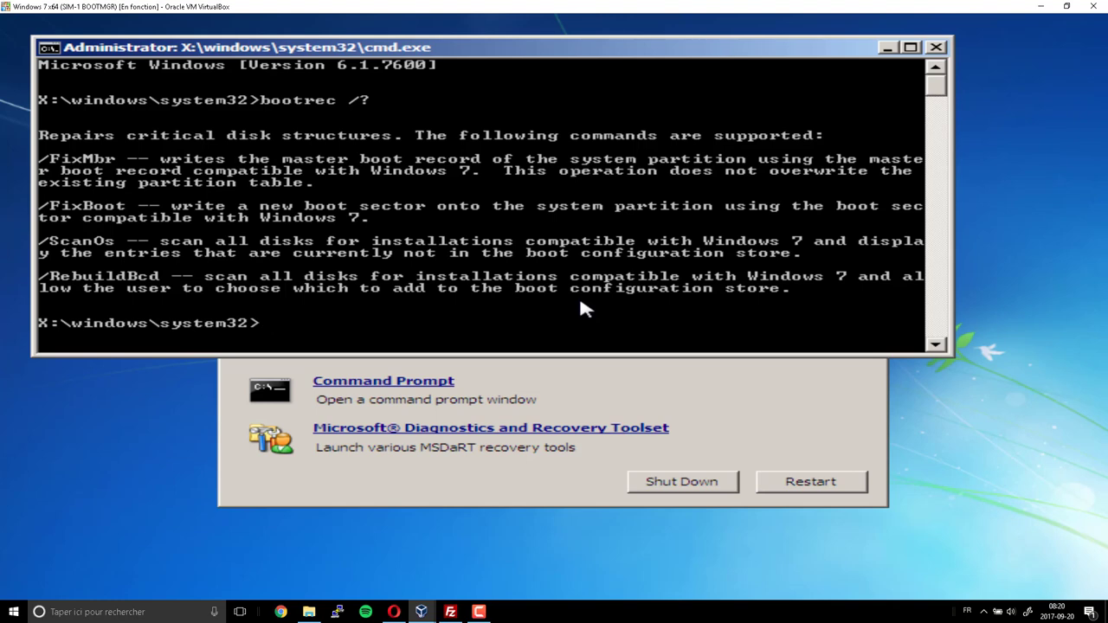
# Rewrite the master boot record by running bootrec /fixmbr.
pyautogui.write('wreck')
pyautogui.press('BackSpace')
pyautogui.press('BackSpace')
pyautogui.press('BackSpace')
pyautogui.press('BackSpace')
pyautogui.press('BackSpace')
pyautogui.write('bootrec /')
pyautogui.write('fixmbr')
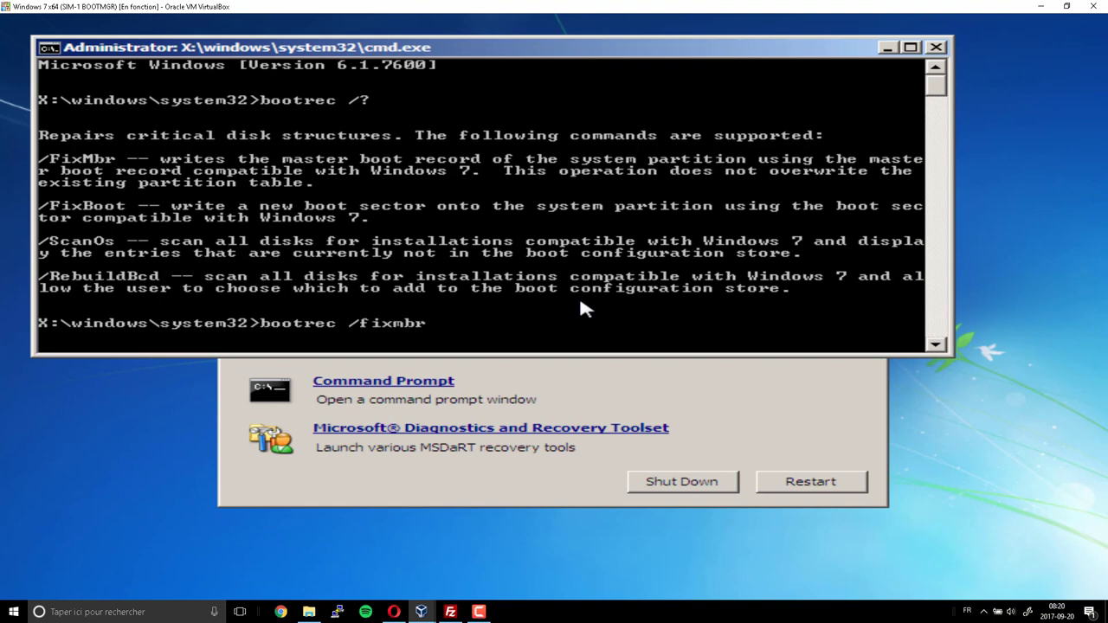
pyautogui.press('Return')
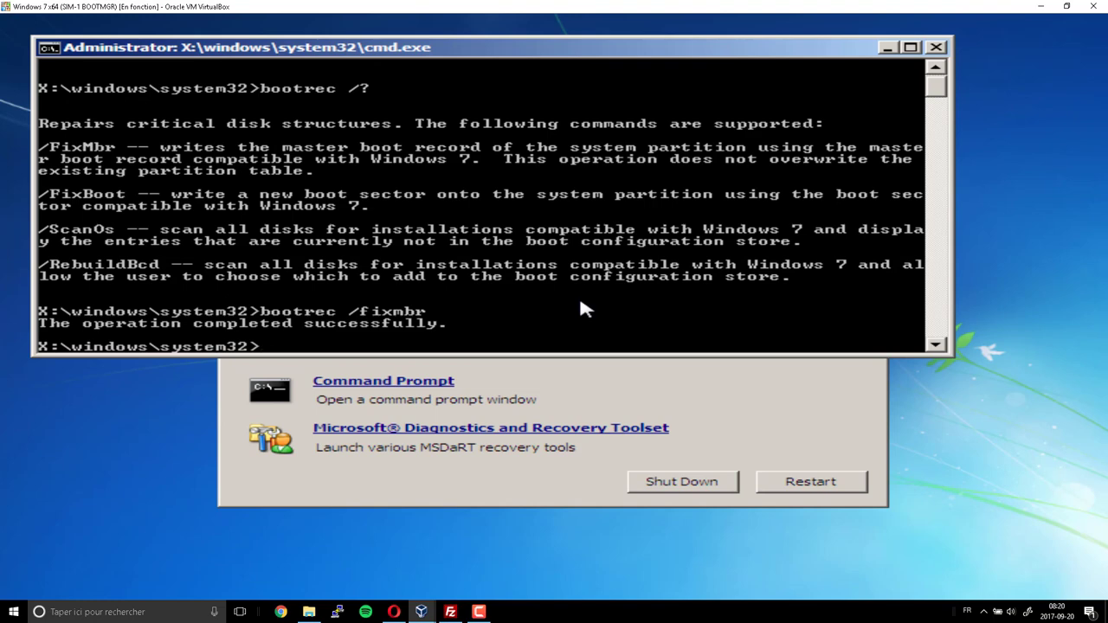
# Exit the Command Prompt and restart the virtual machine from the System Recovery Options.
pyautogui.write('exit')
pyautogui.press('Return')
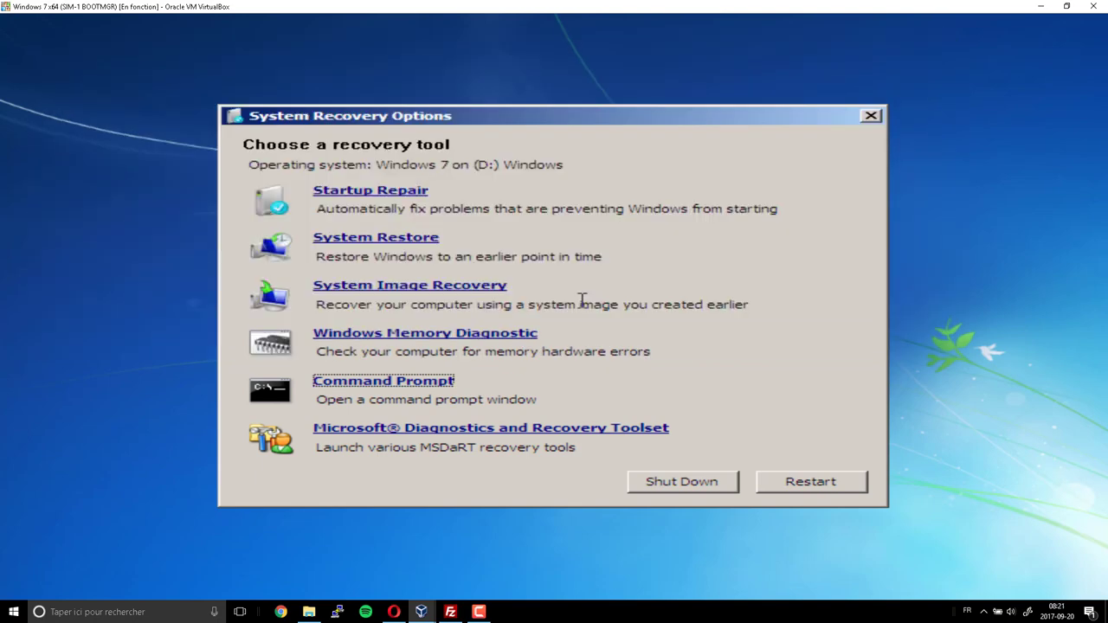
pyautogui.click(789, 487)
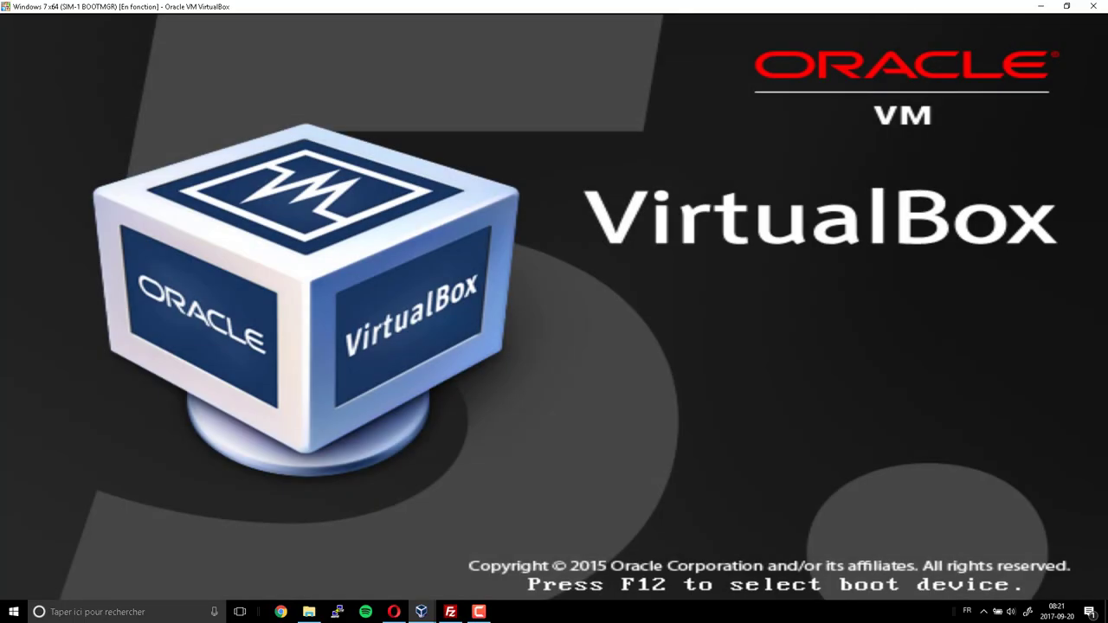
# Try booting the virtual machine from hard disk 1 through the temporary boot device selection, and restart it.
pyautogui.press('F12')
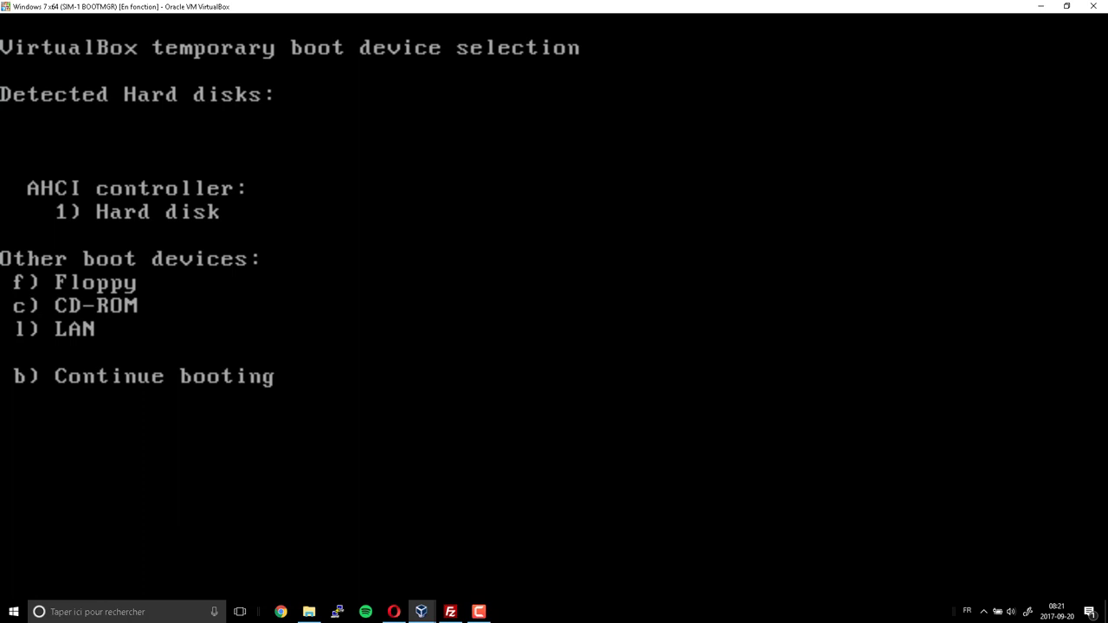
pyautogui.press('1')
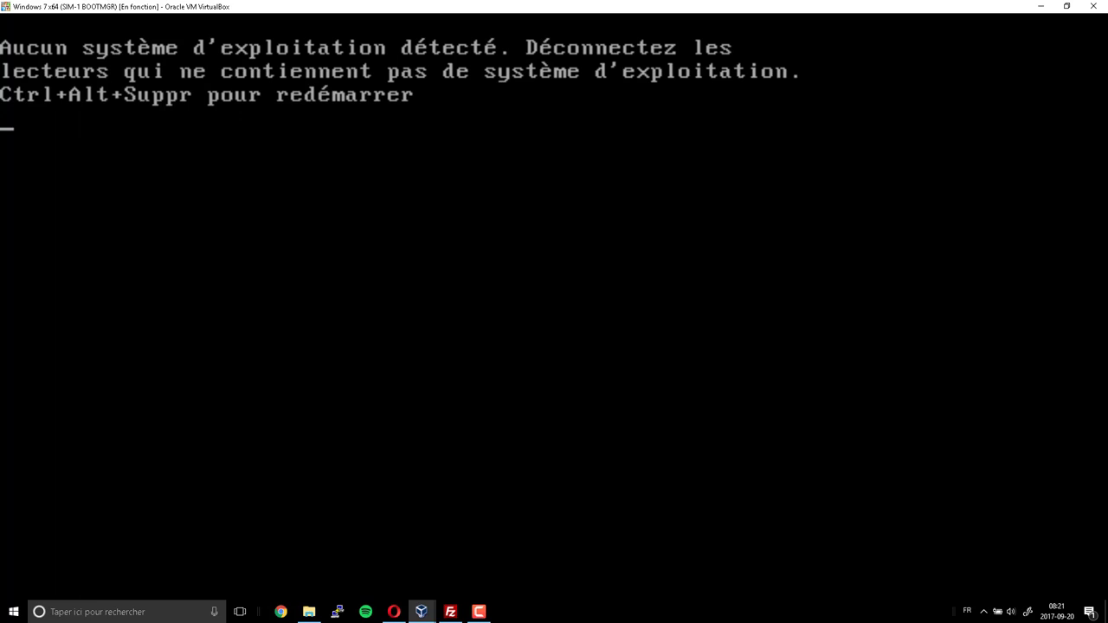
pyautogui.hotkey('ctrl', 'alt', 'Delete')
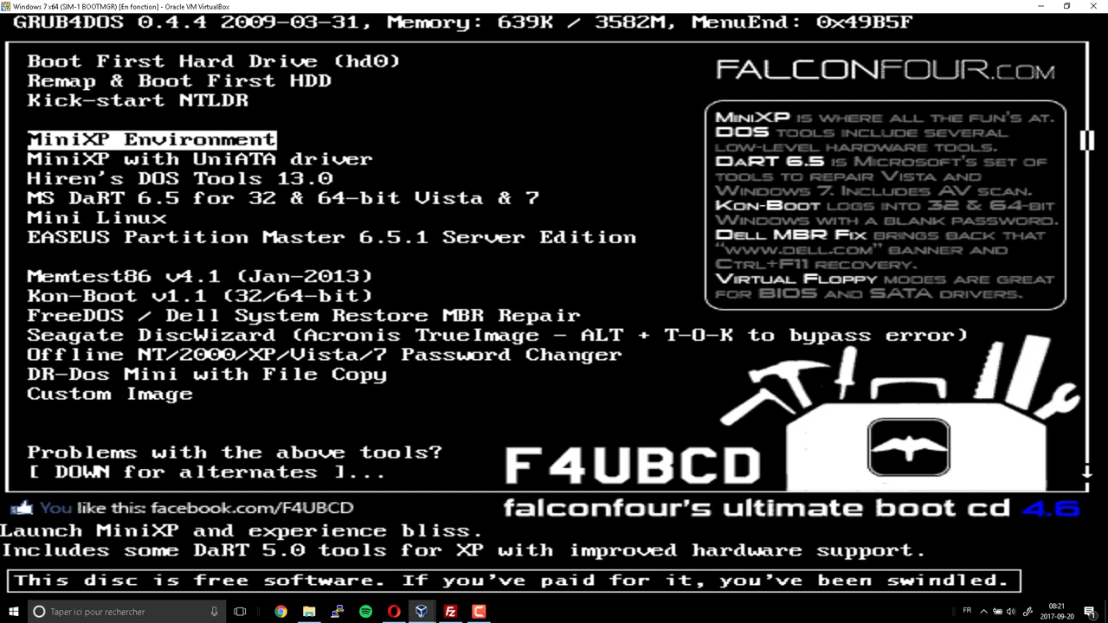
# Boot the MiniXP Environment and examine the contents of the System Reserved partition (C:).
pyautogui.press('Return')
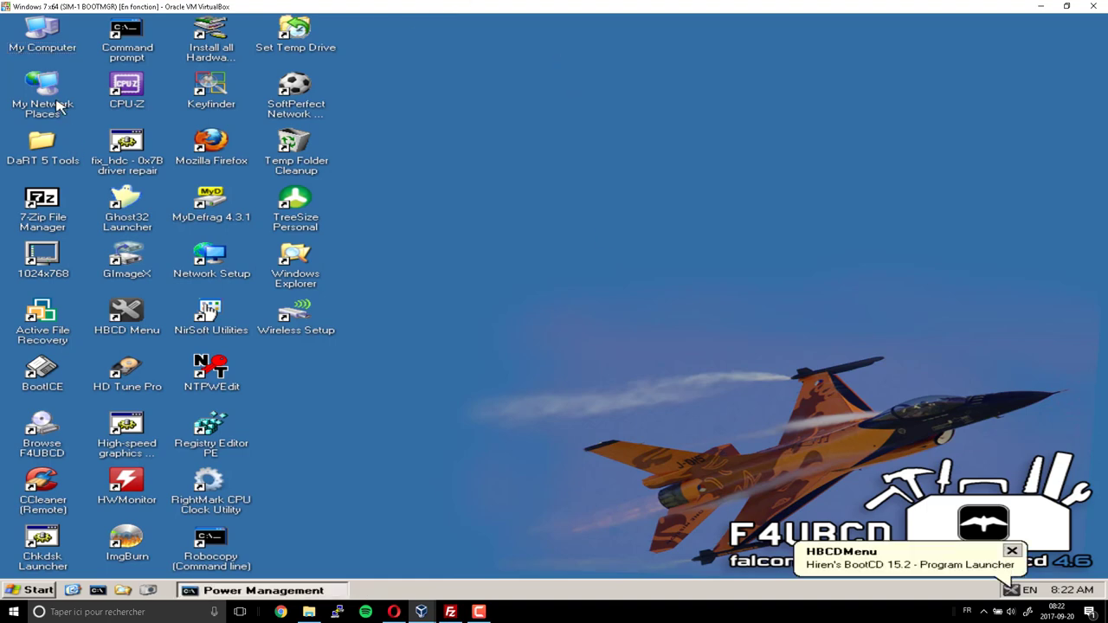
pyautogui.doubleClick(43, 35)
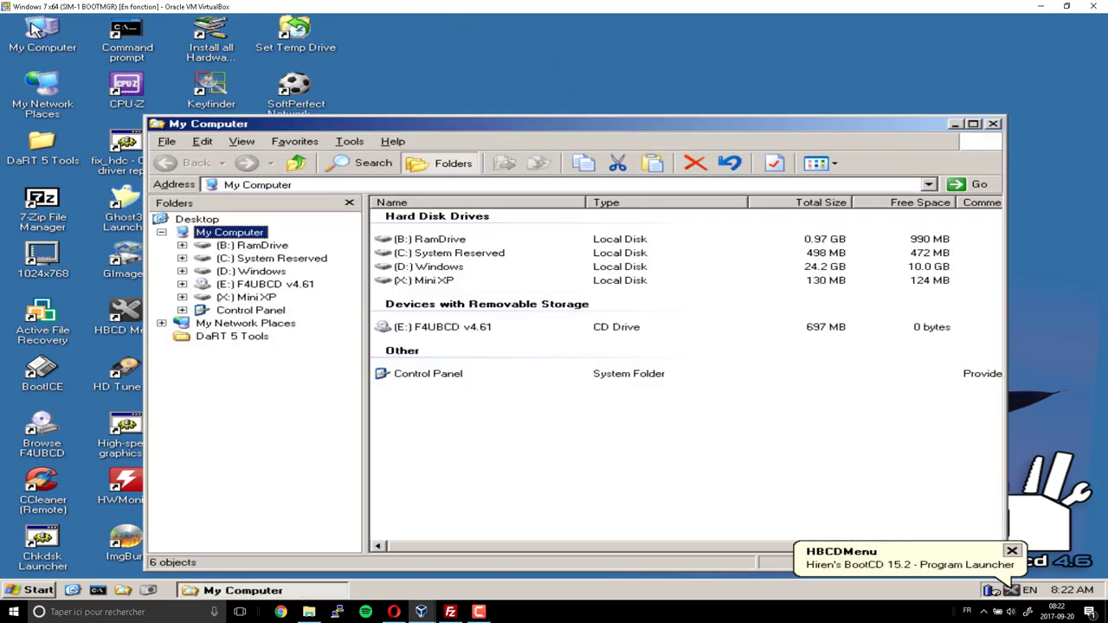
pyautogui.click(443, 254)
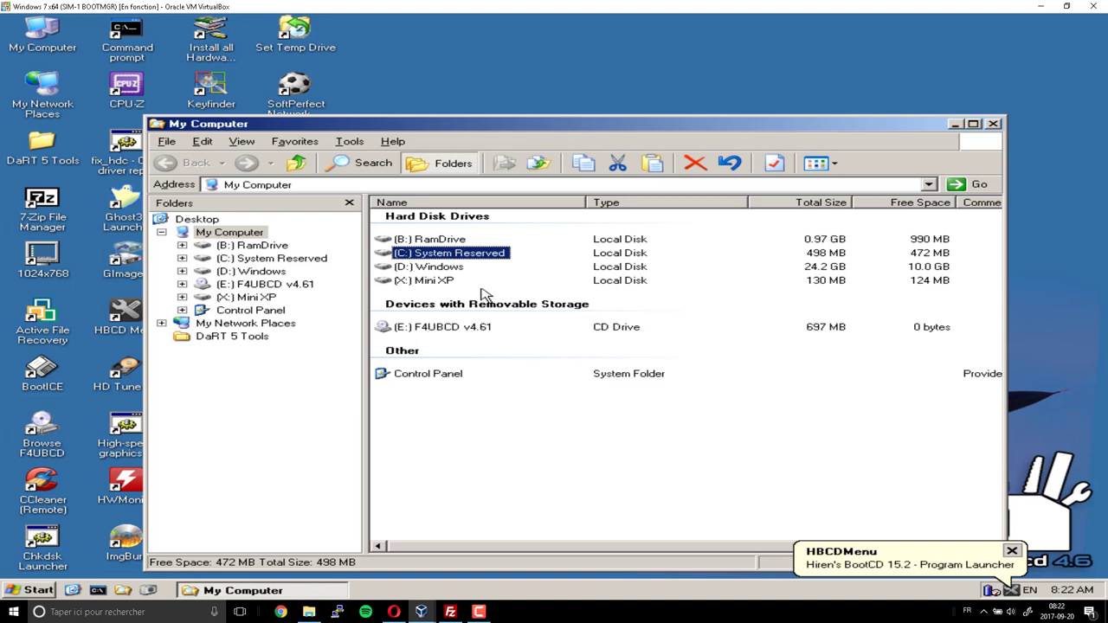
pyautogui.doubleClick(481, 257)
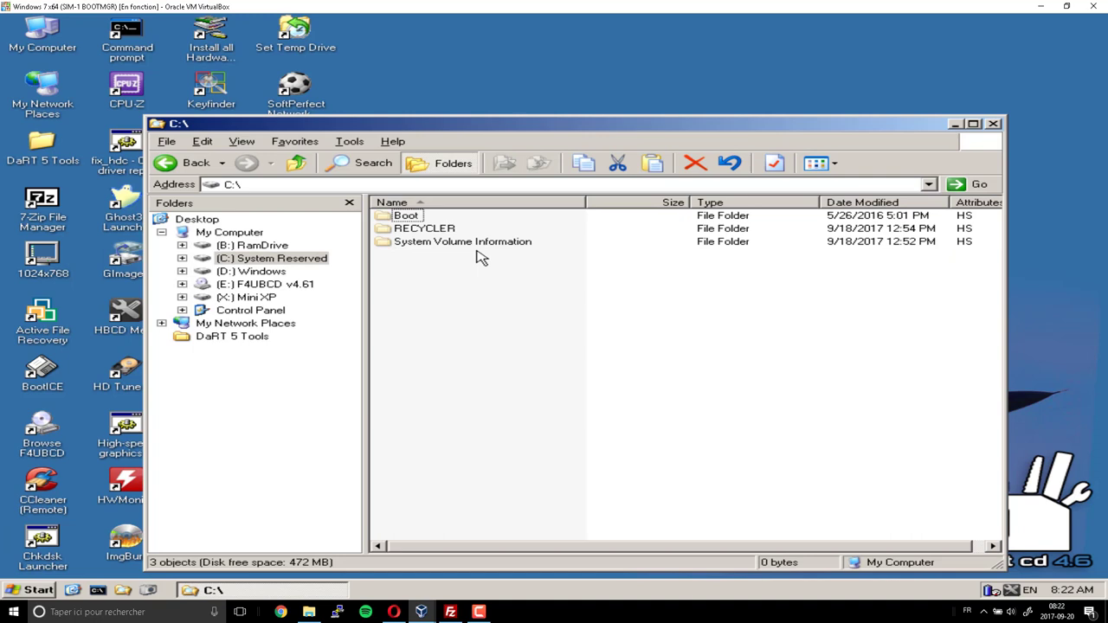
pyautogui.moveTo(387, 257); pyautogui.dragTo(669, 450)
pyautogui.click(994, 126)
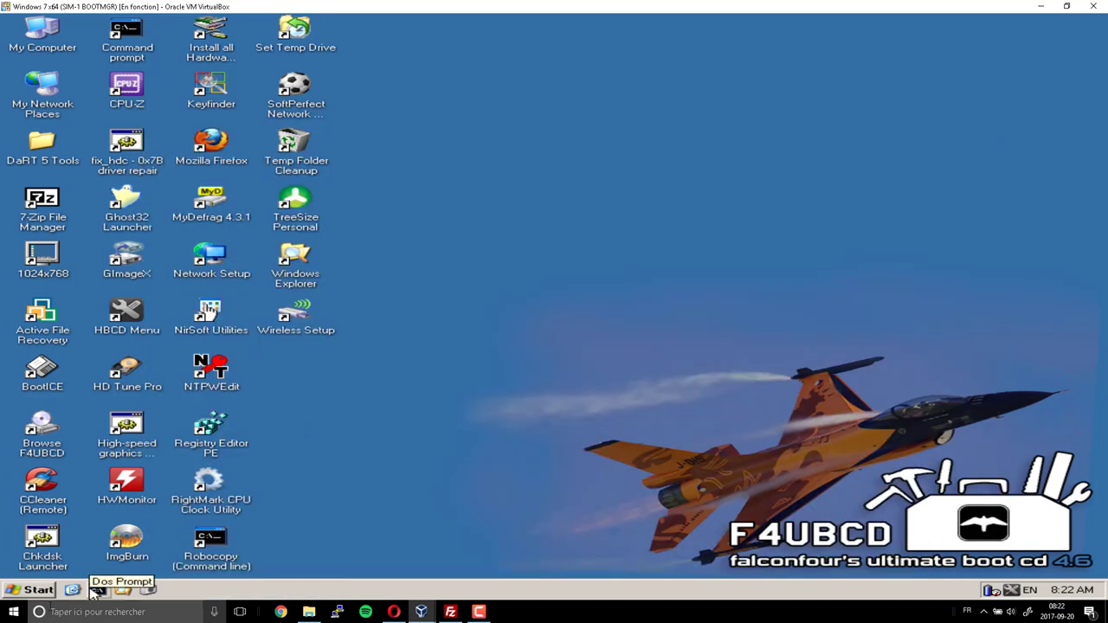
# Restart the virtual machine from the MiniXP desktop.
pyautogui.click(26, 589)
pyautogui.click(54, 567)
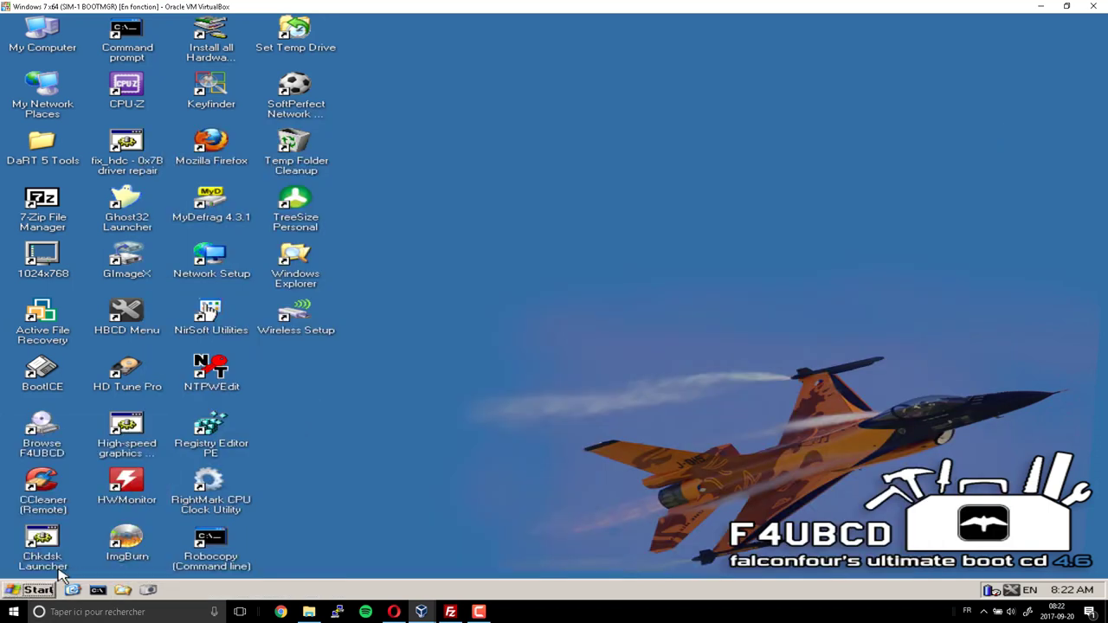
pyautogui.click(484, 256)
pyautogui.click(485, 285)
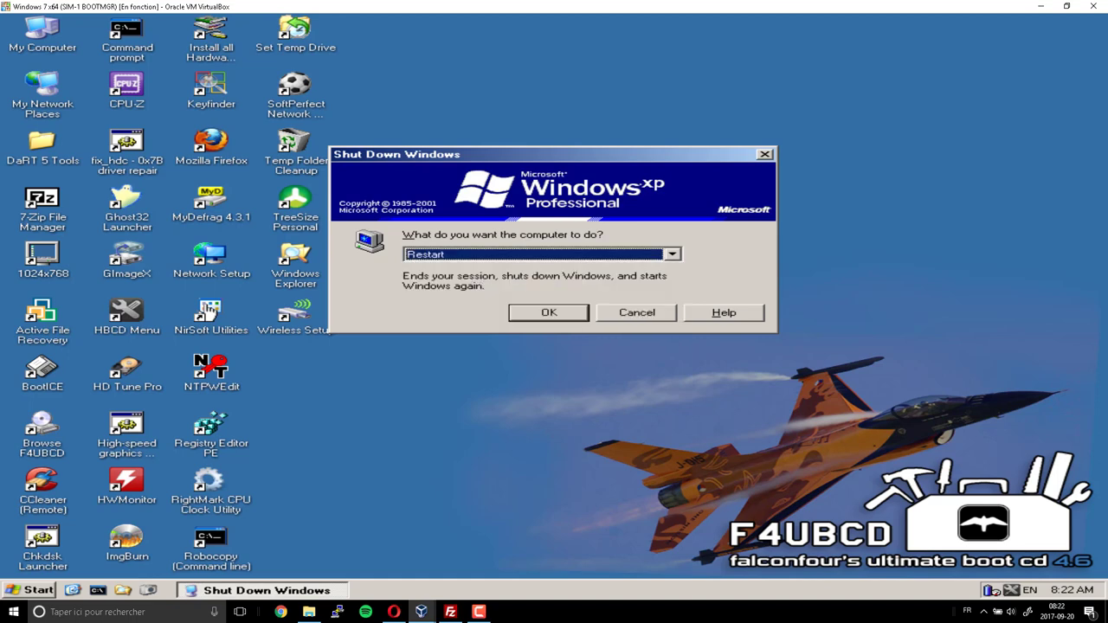
pyautogui.click(534, 313)
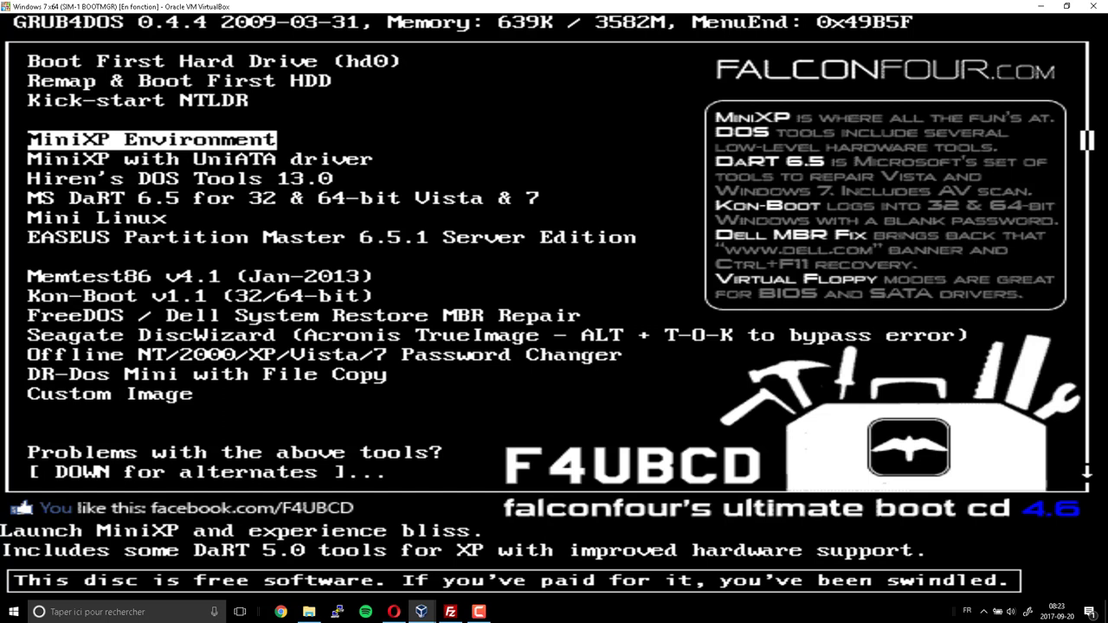
# Boot MS DaRT 6.5 for 64-bit systems from the F4UBCD recovery disc.
pyautogui.press('Down')
pyautogui.press('Down')
pyautogui.press('Down')
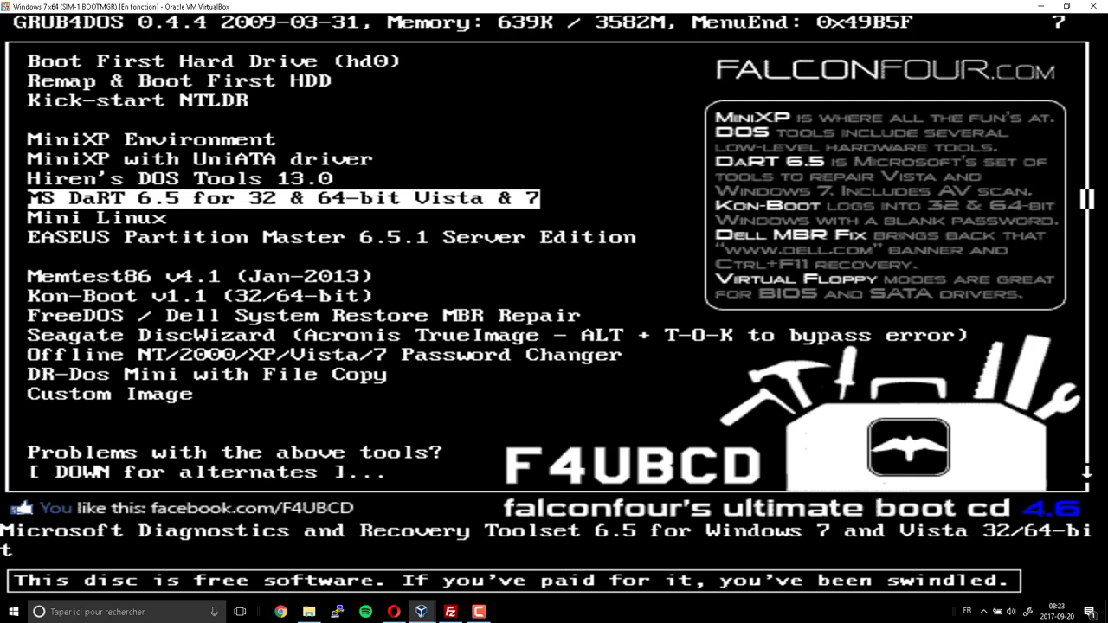
pyautogui.press('Return')
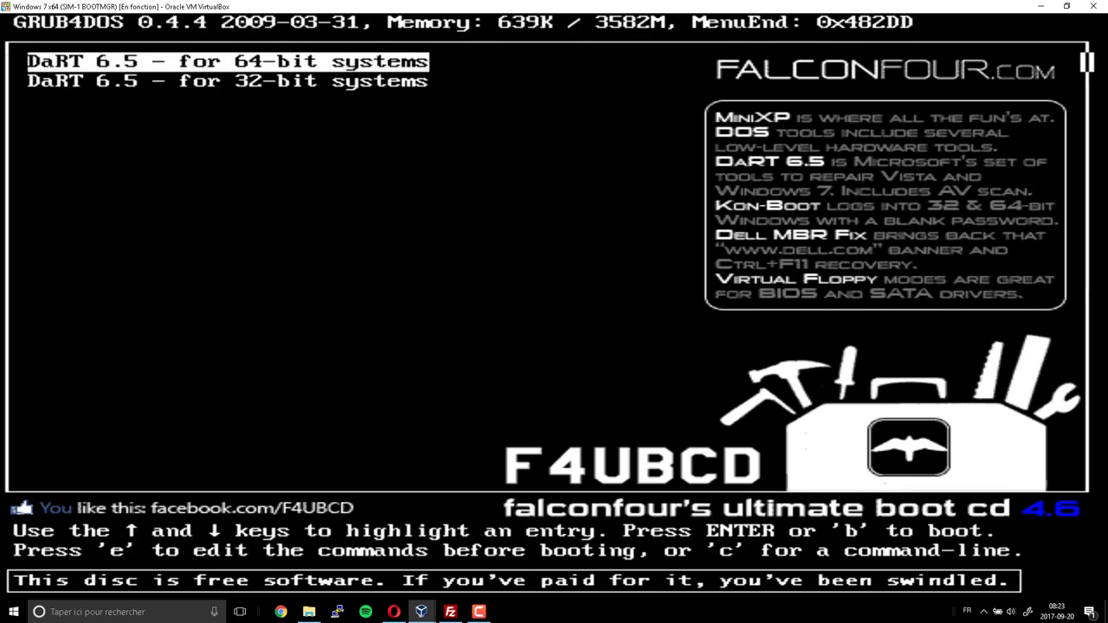
pyautogui.press('Return')
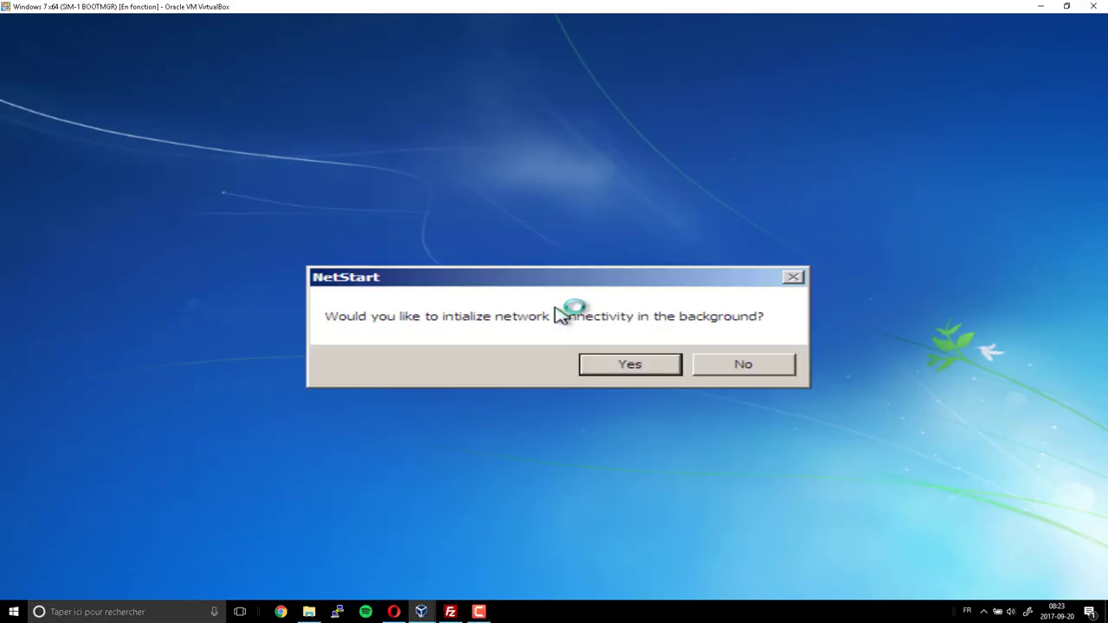
# Accept network initialization and the US keyboard, and open a Command Prompt for the Windows 7 installation on D:.
pyautogui.click(616, 367)
pyautogui.click(616, 368)
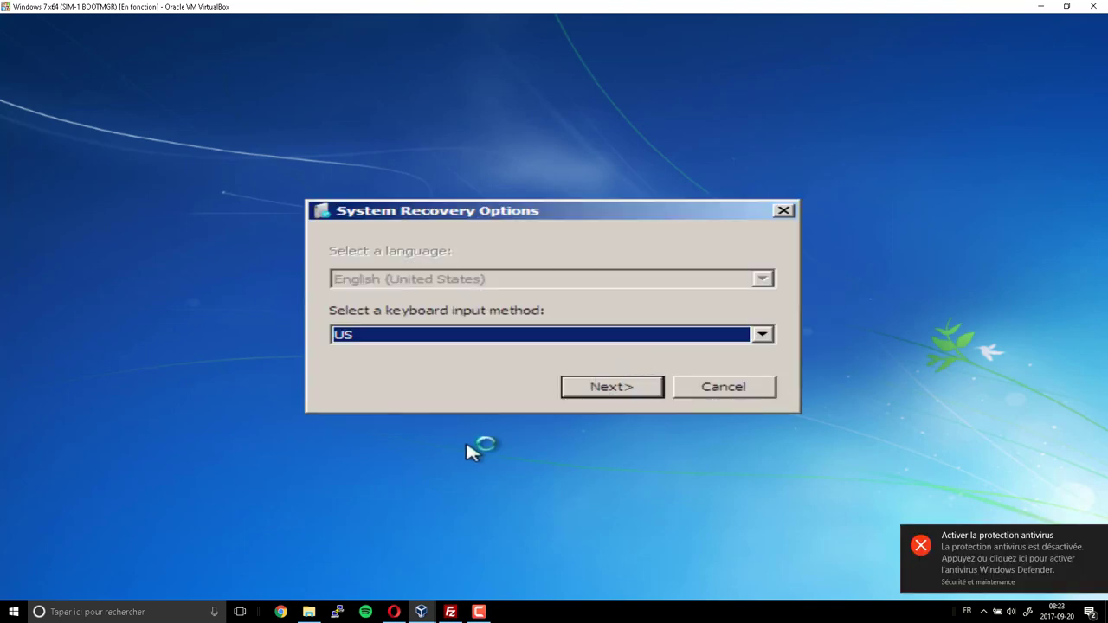
pyautogui.click(588, 393)
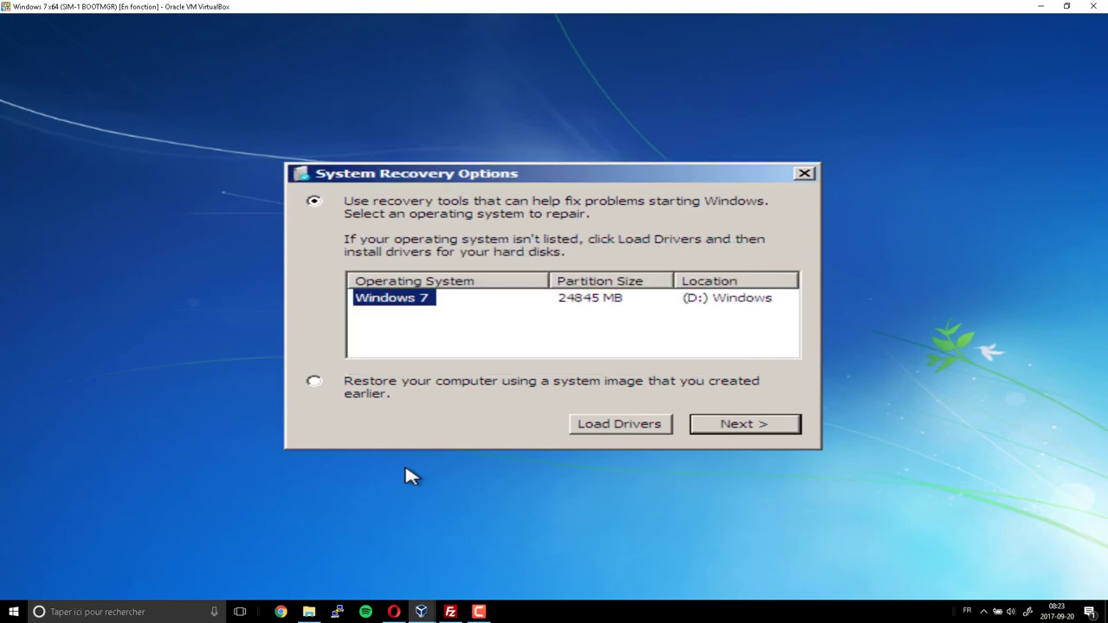
pyautogui.click(702, 425)
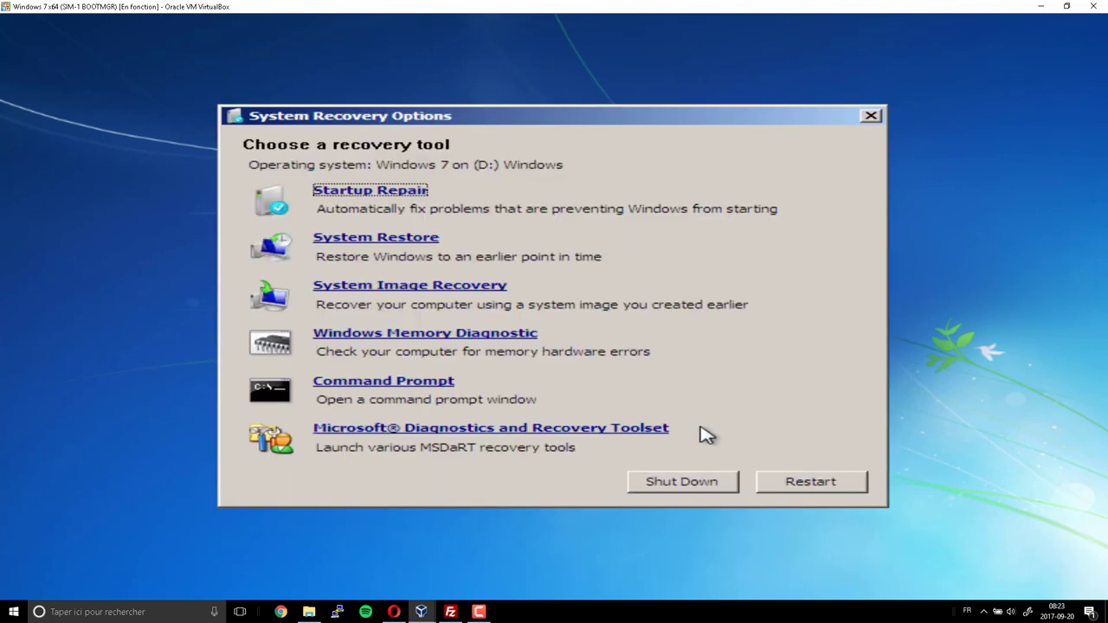
pyautogui.click(419, 388)
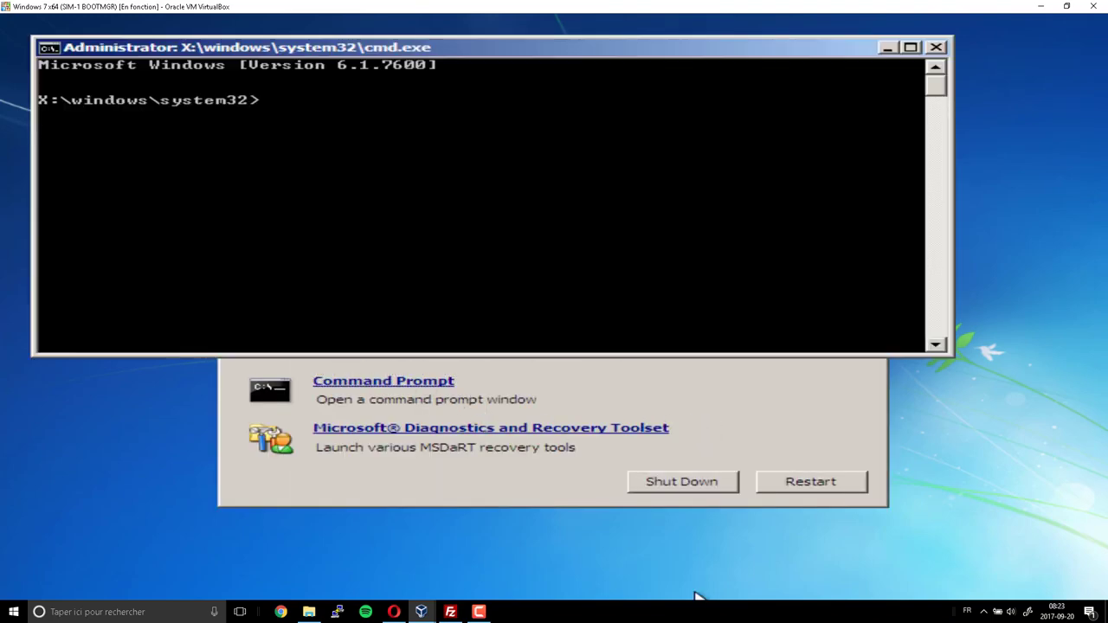
# Display the supported boot repair options with bootrec /?
pyautogui.write('boot')
pyautogui.write(' /r')
pyautogui.press('BackSpace')
pyautogui.press('BackSpace')
pyautogui.press('BackSpace')
pyautogui.press('BackSpace')
pyautogui.write('re')
pyautogui.press('BackSpace')
pyautogui.press('BackSpace')
pyautogui.write('trec')
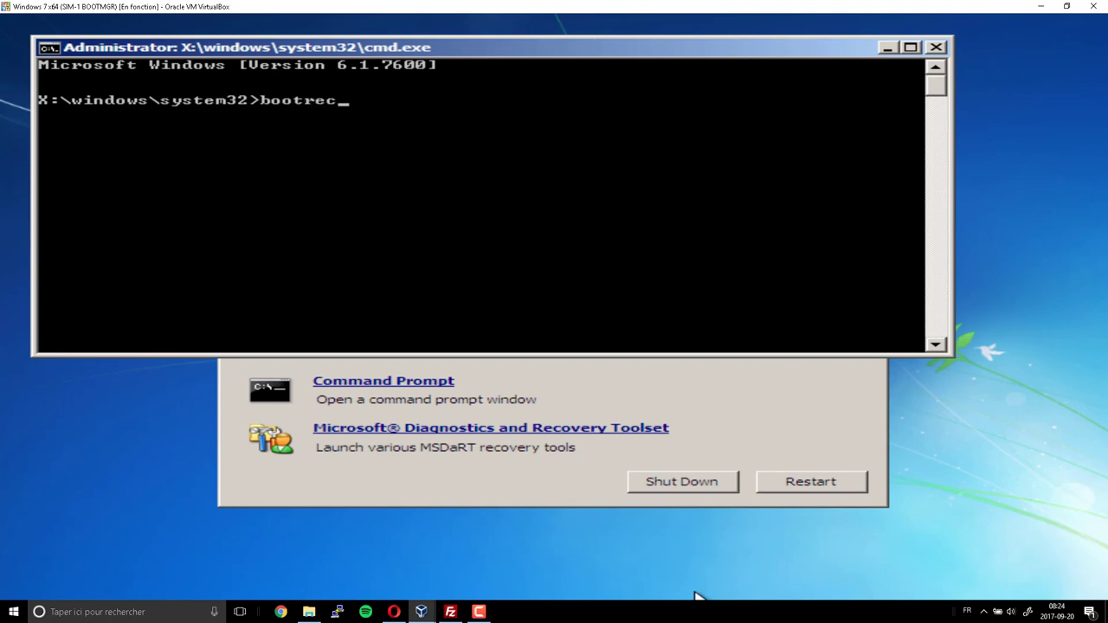
pyautogui.write(' /?')
pyautogui.press('Return')
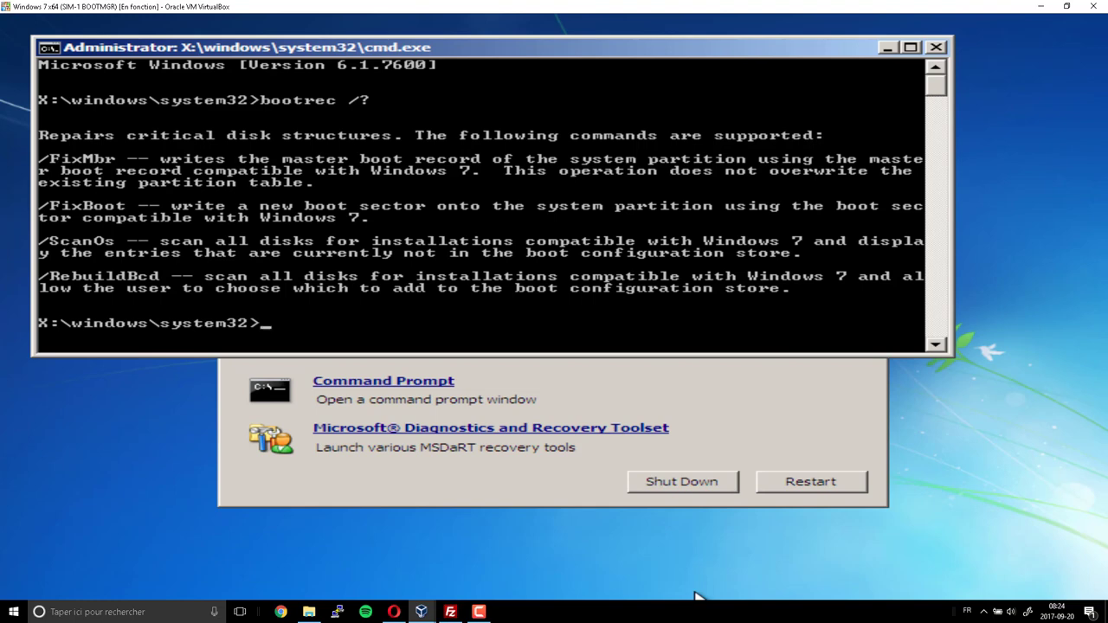
# Display the System File Checker options with sfc /? on a cleared screen in a maximized Command Prompt.
pyautogui.write('sfc /?')
pyautogui.press('Return')
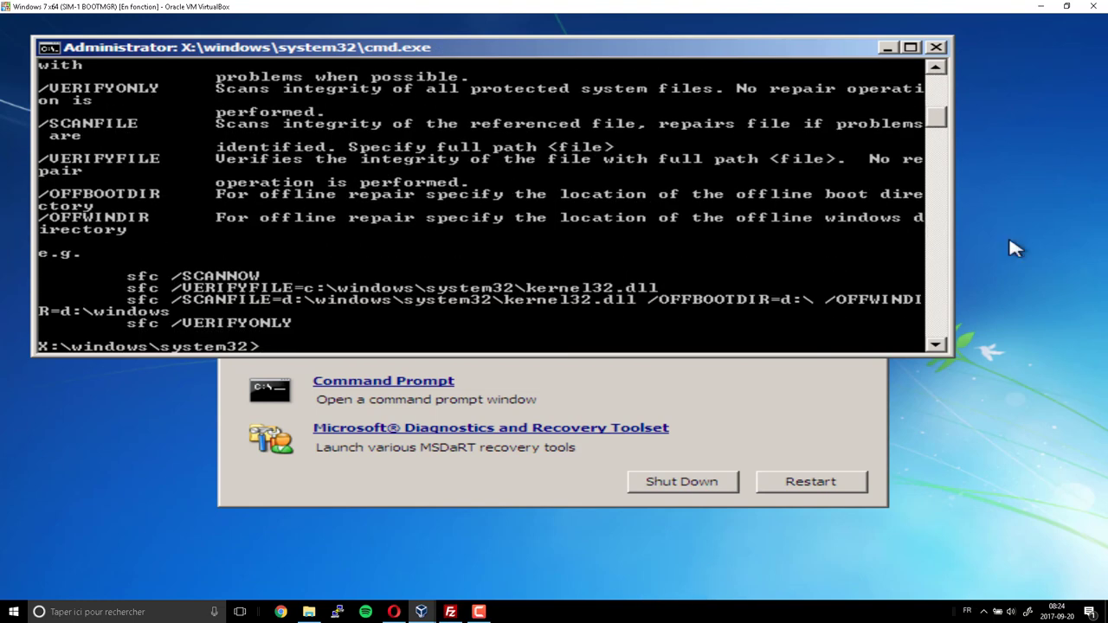
pyautogui.click(909, 46)
pyautogui.scroll(6, 866, 229)
pyautogui.scroll(-5, 857, 232)
pyautogui.write('cls')
pyautogui.press('Return')
pyautogui.write('sfc /?')
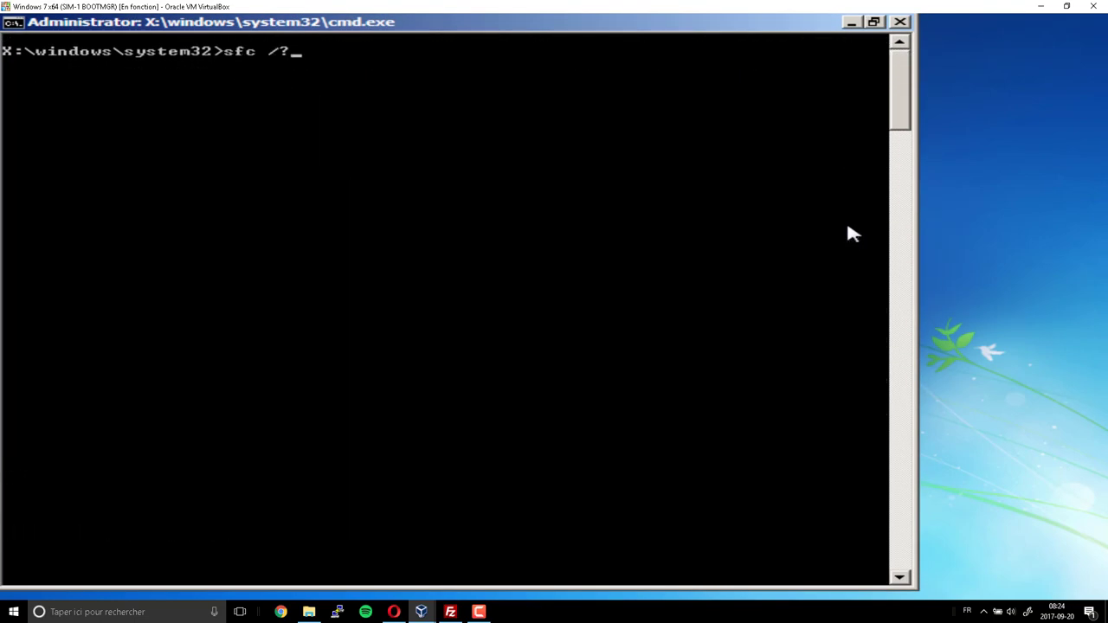
pyautogui.press('Return')
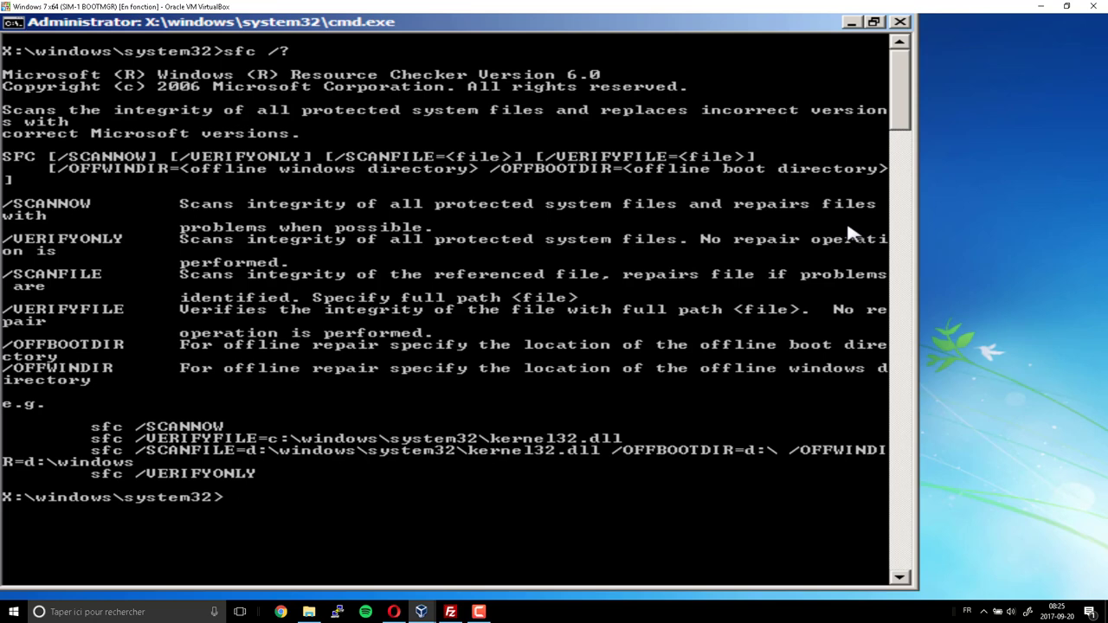
# Try to scan and repair the protected system files with sfc /scannow.
pyautogui.write('sfc /scannow')
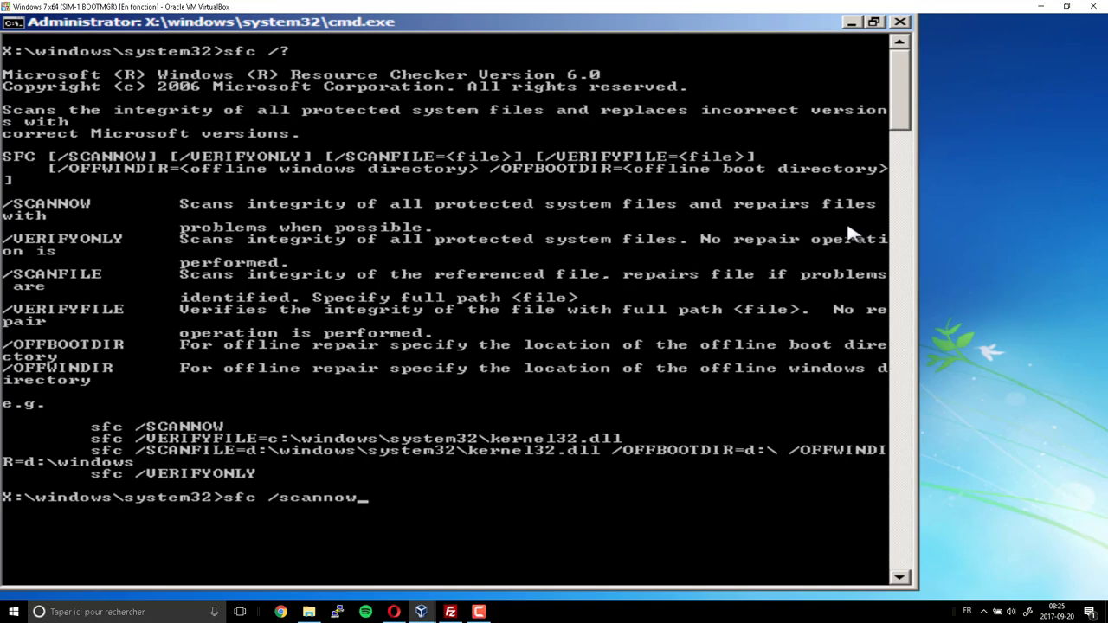
pyautogui.press('Return')
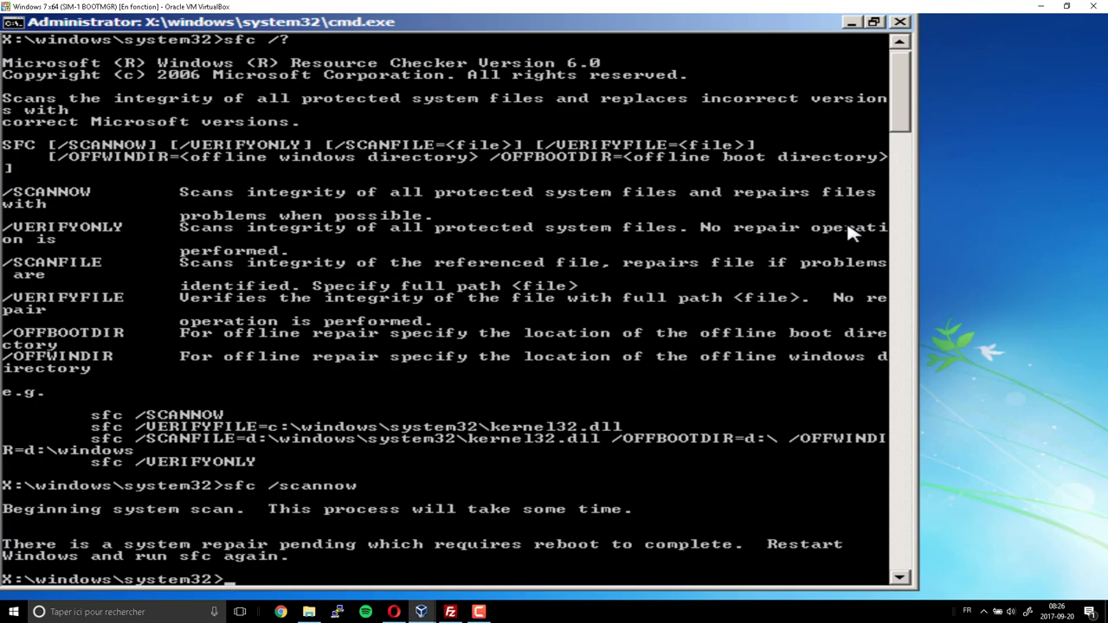
pyautogui.scroll(-2, 852, 234)
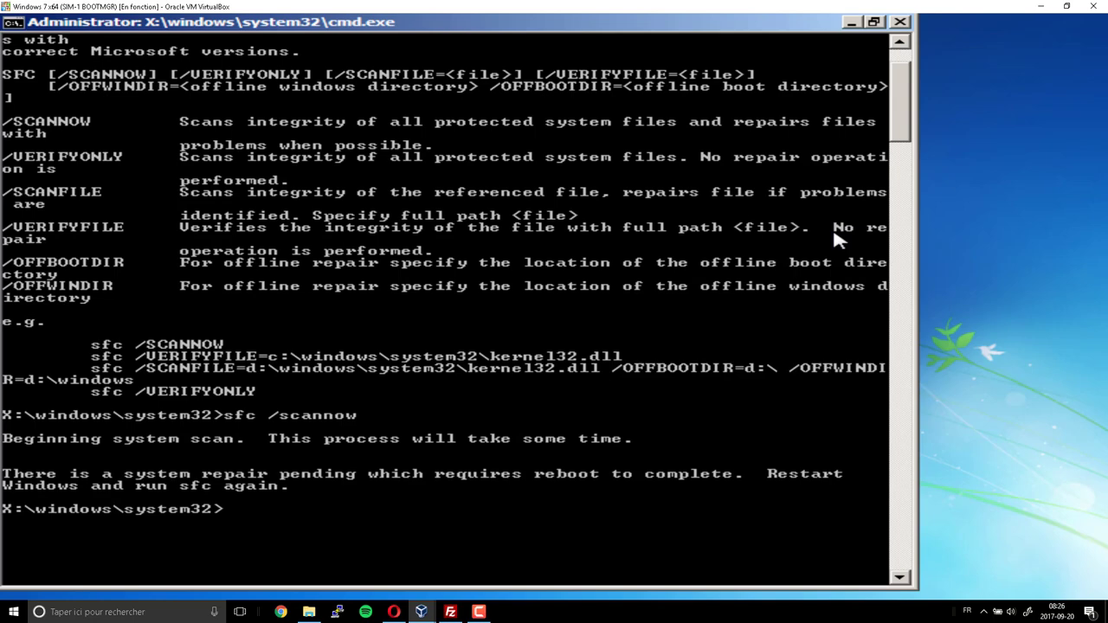
# Exit the Command Prompt and restart the virtual machine from the System Recovery Options.
pyautogui.write('exit')
pyautogui.press('Return')
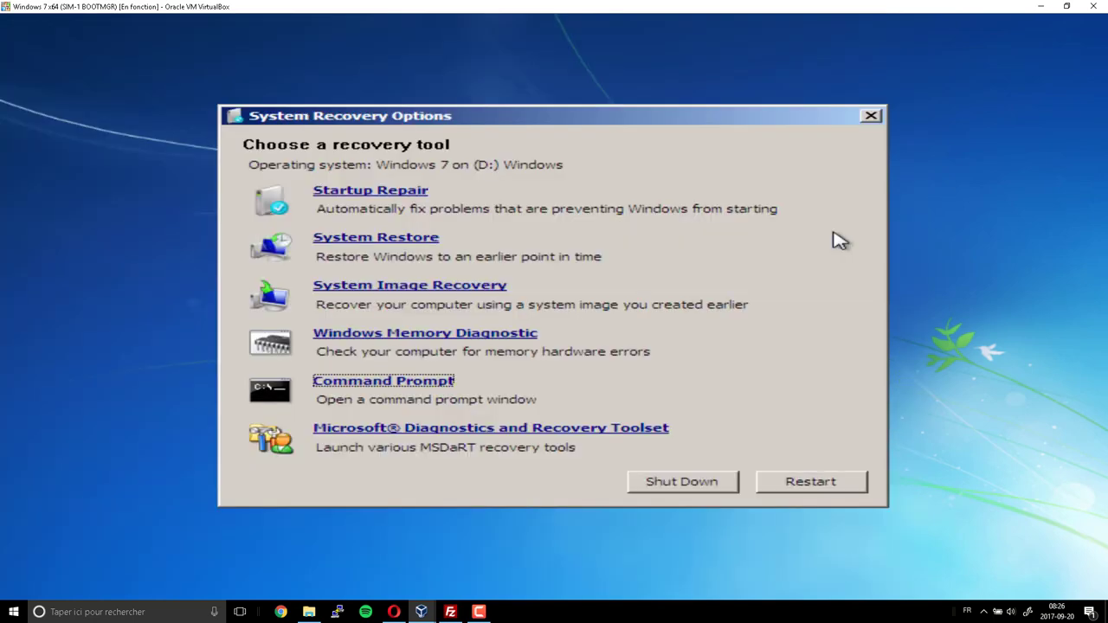
pyautogui.click(820, 486)
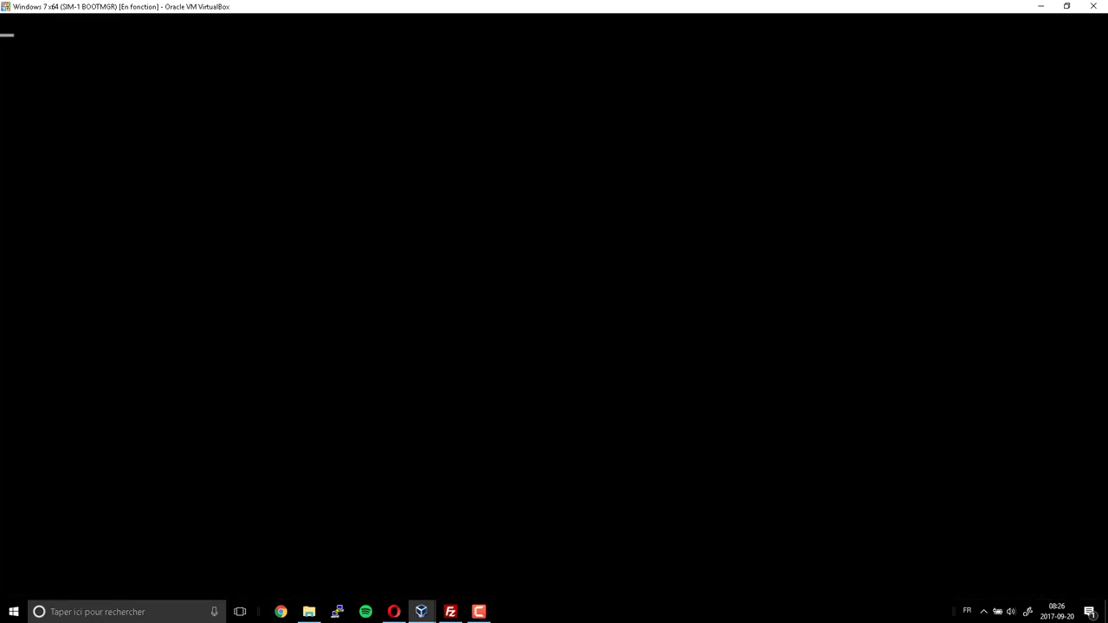
# Try booting the hard drive with Remap & Boot First HDD, and restart the virtual machine.
pyautogui.press('Up')
pyautogui.press('Up')
pyautogui.press('Up')
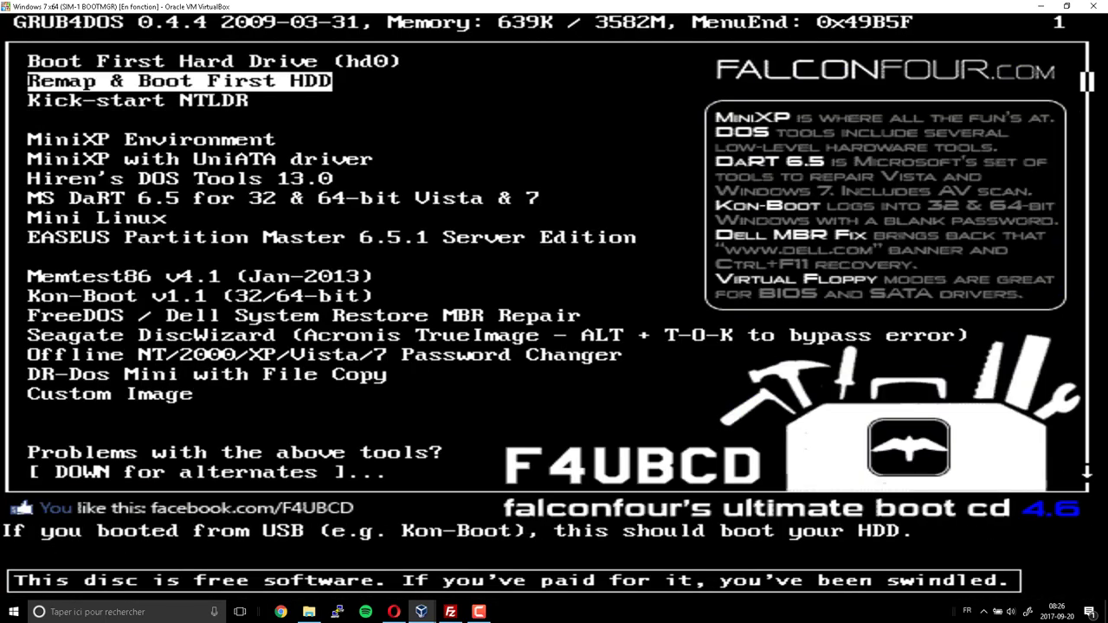
pyautogui.press('Return')
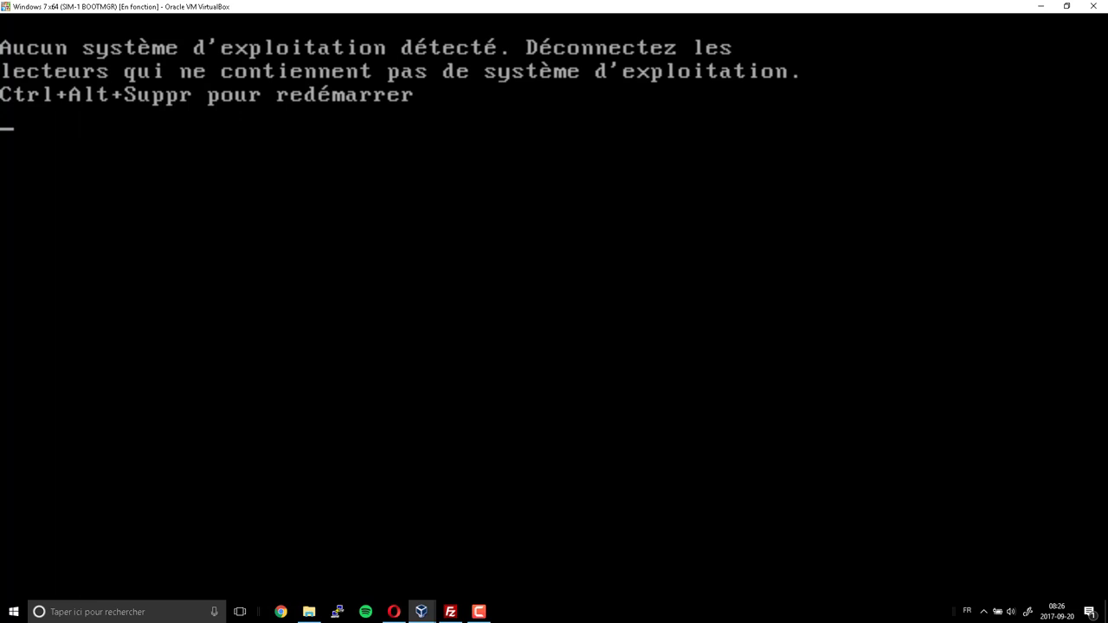
pyautogui.hotkey('ctrl', 'alt', 'Delete')
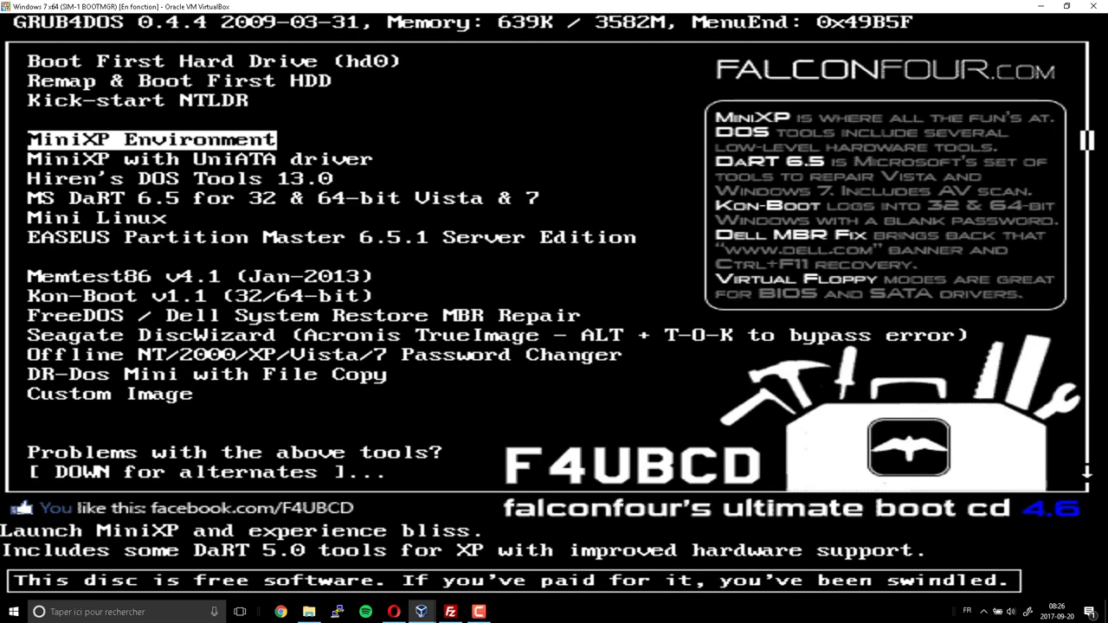
# Load MS DaRT 6.5 for 64-bit systems from the F4UBCD boot menu.
pyautogui.press('Down')
pyautogui.press('Down')
pyautogui.press('Down')
pyautogui.press('Return')
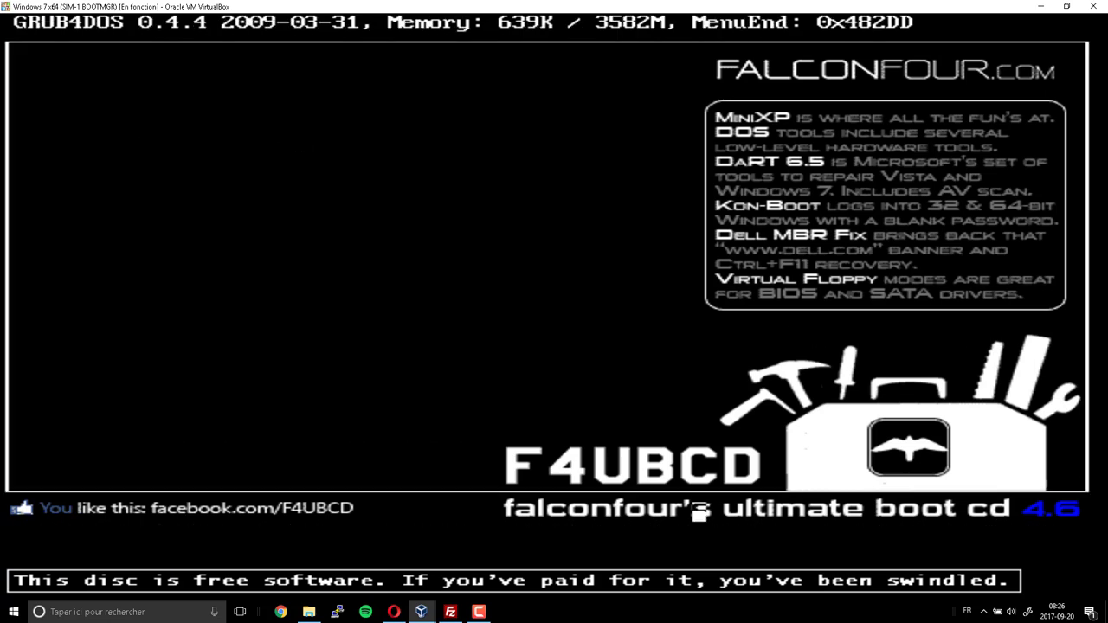
pyautogui.press('Return')
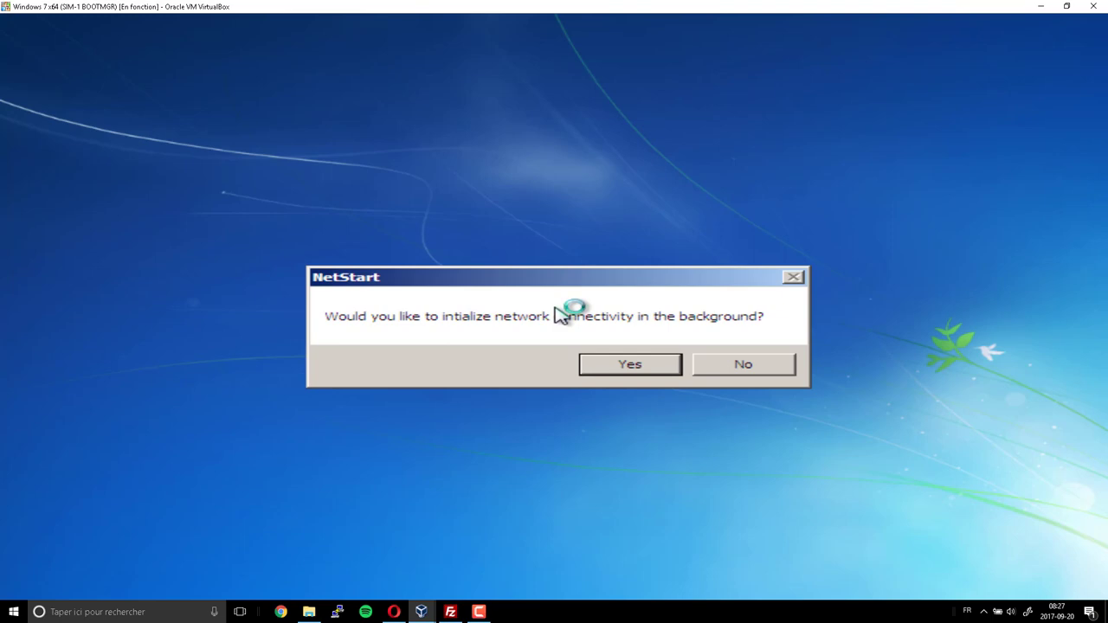
# Accept background network initialization and the US keyboard input method to reach the operating system selection.
pyautogui.press('Return')
pyautogui.press('Return')
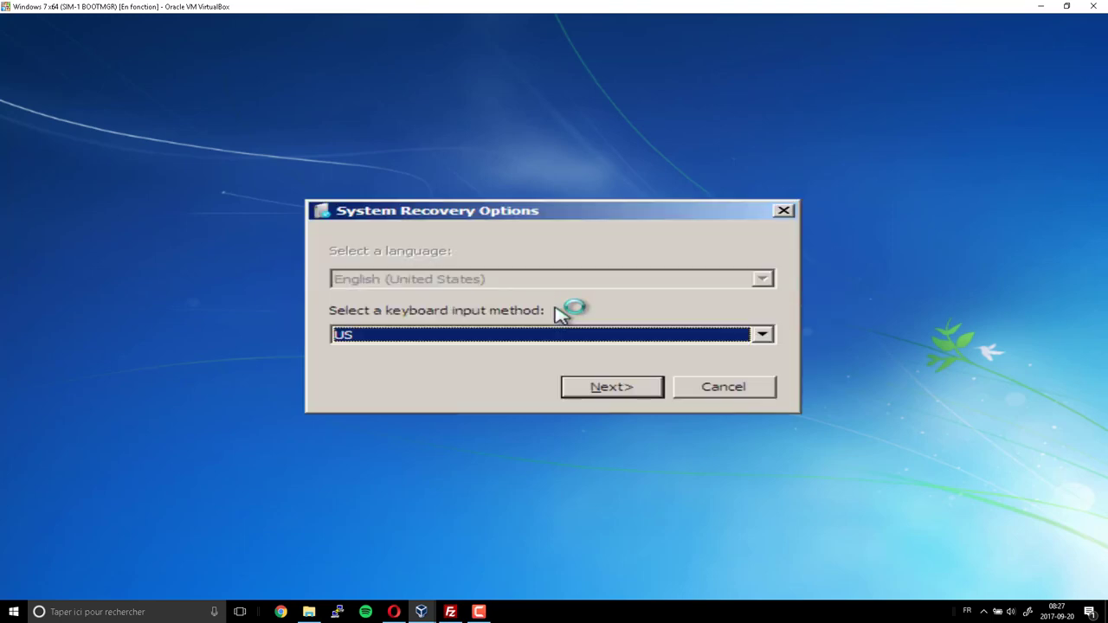
pyautogui.press('Return')
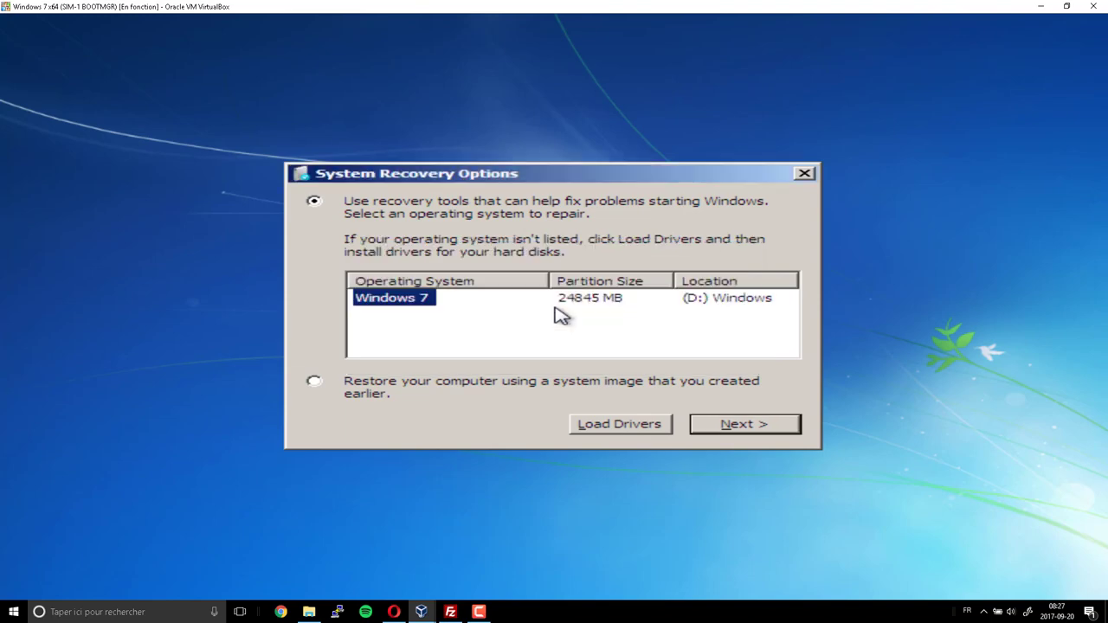
# Open a Command Prompt for the listed Windows 7 installation and display the help for sfc with sfc /?
pyautogui.click(755, 424)
pyautogui.click(420, 387)
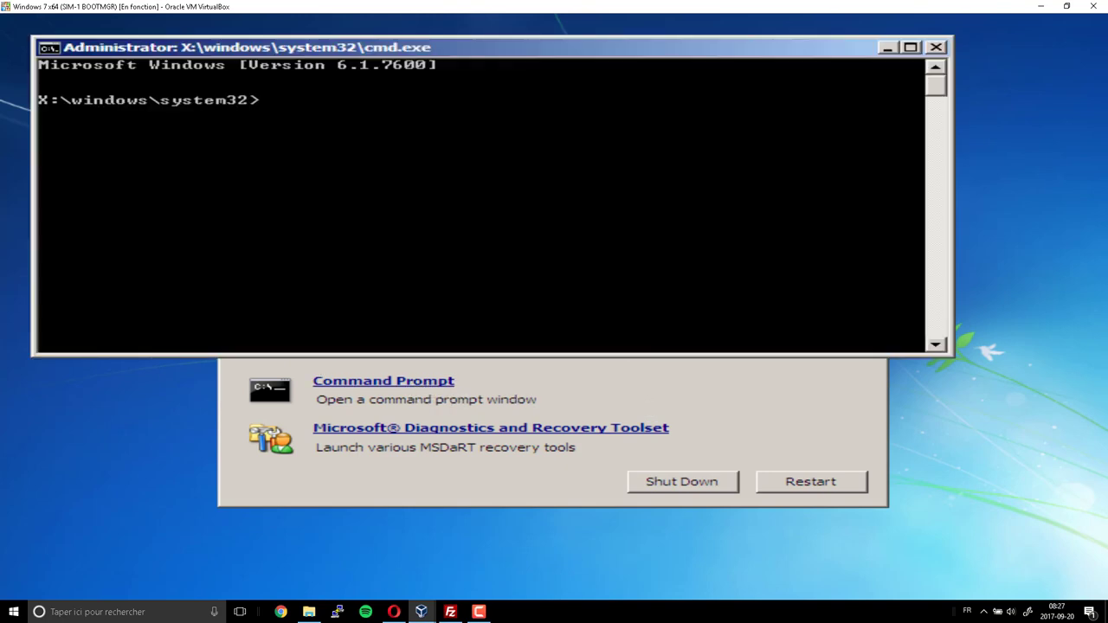
pyautogui.write('sfc /')
pyautogui.write('?')
pyautogui.press('BackSpace')
pyautogui.write('?')
pyautogui.press('Return')
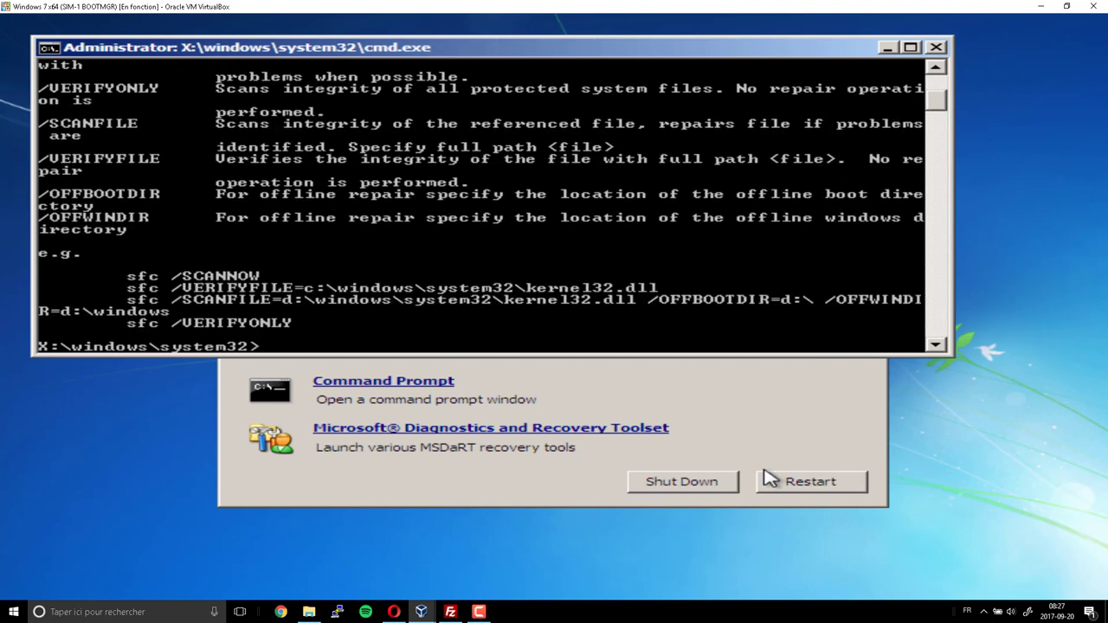
# Maximize the Command Prompt window and try a system file scan with sfc /scannow.
pyautogui.click(910, 49)
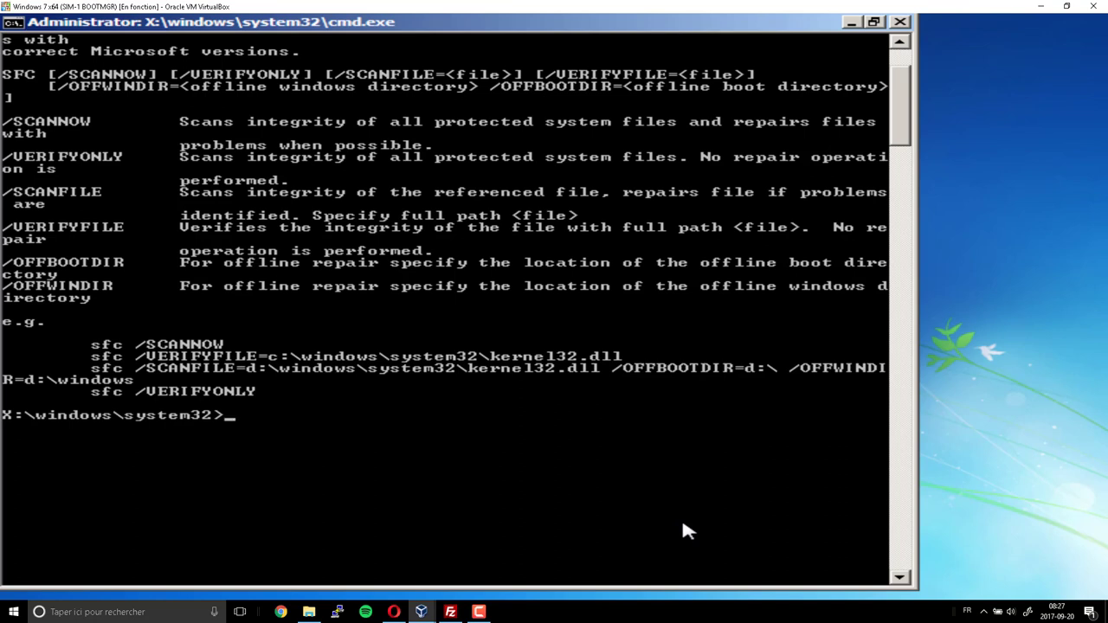
pyautogui.write('sfc /scannow')
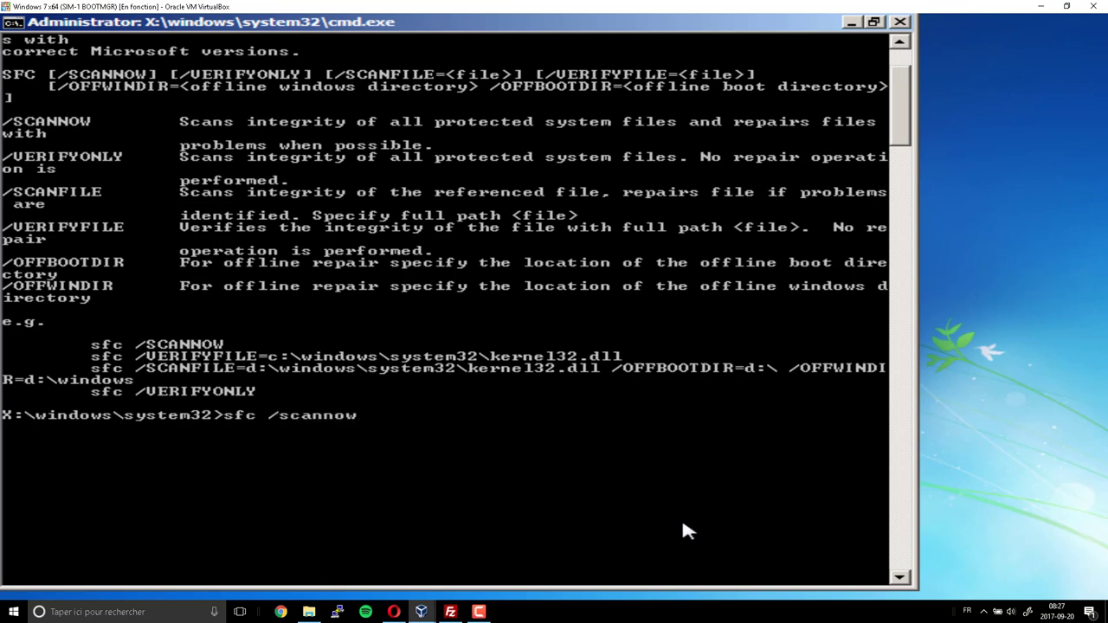
pyautogui.press('Return')
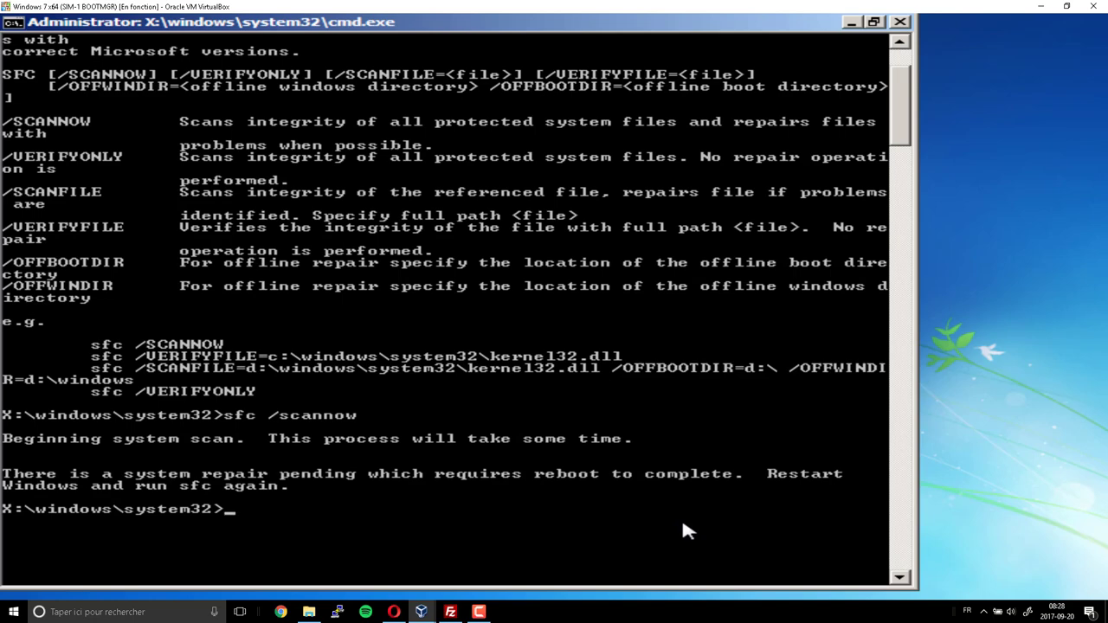
# Display the chkdsk help with chkdsk /?, and run chkdsk without parameters.
pyautogui.write('chkdsk /?')
pyautogui.press('Return')
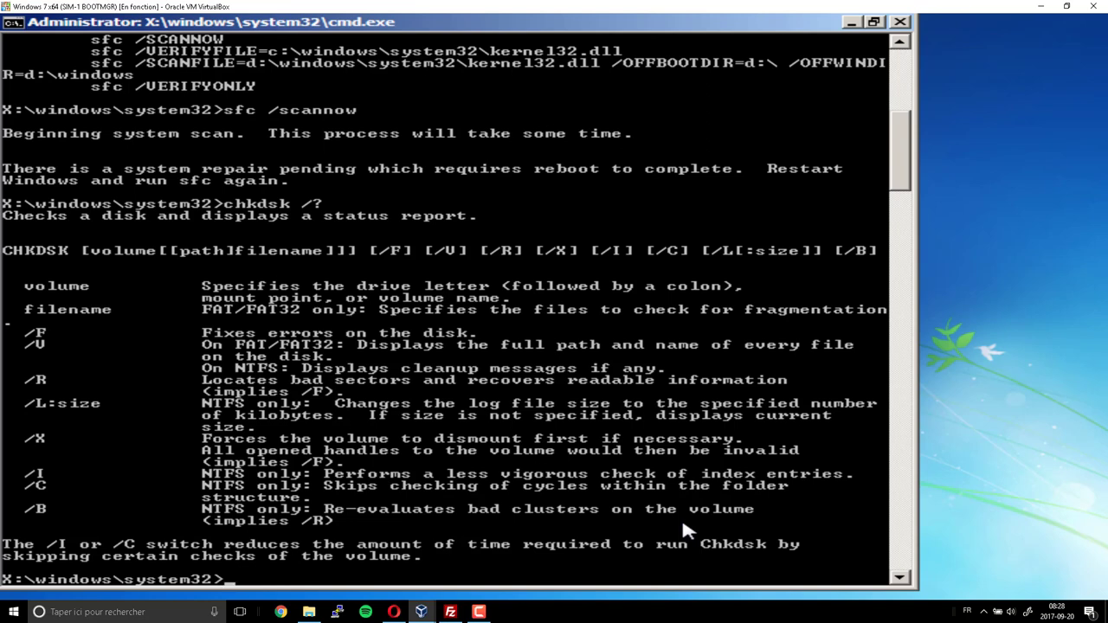
pyautogui.press('Up')
pyautogui.press('Return')
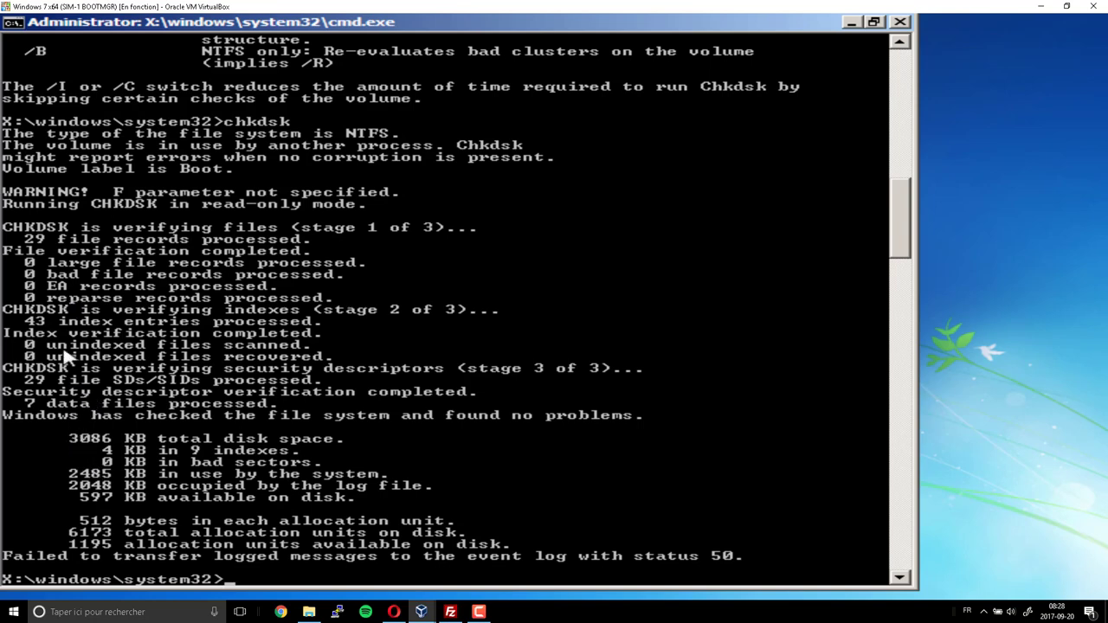
# Mark the bad sectors line in the chkdsk report.
pyautogui.click(12, 22)
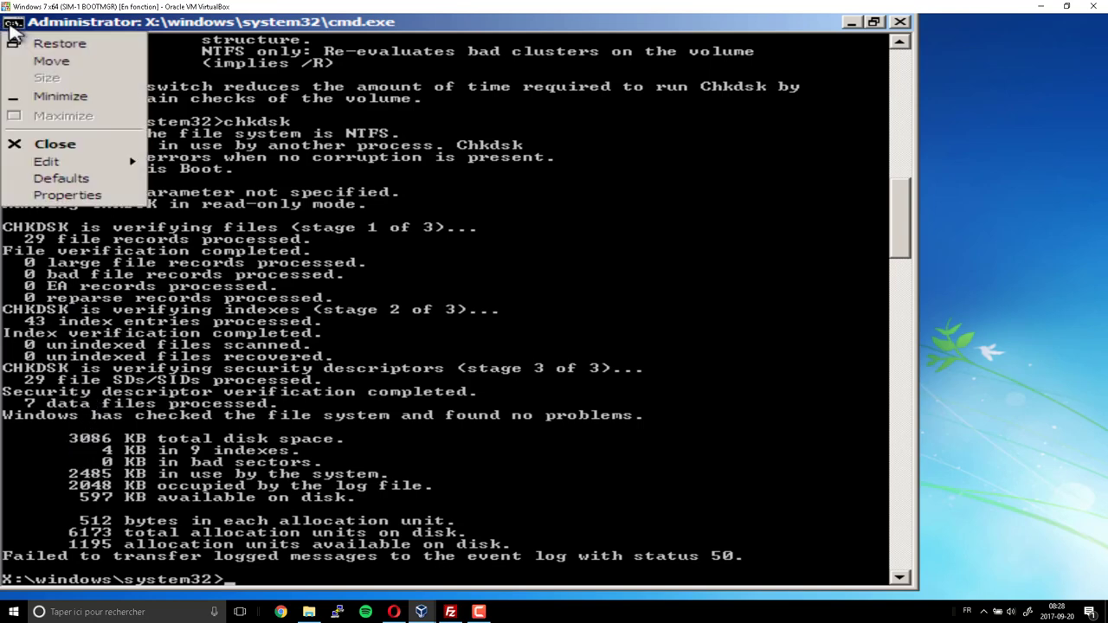
pyautogui.moveTo(48, 162)
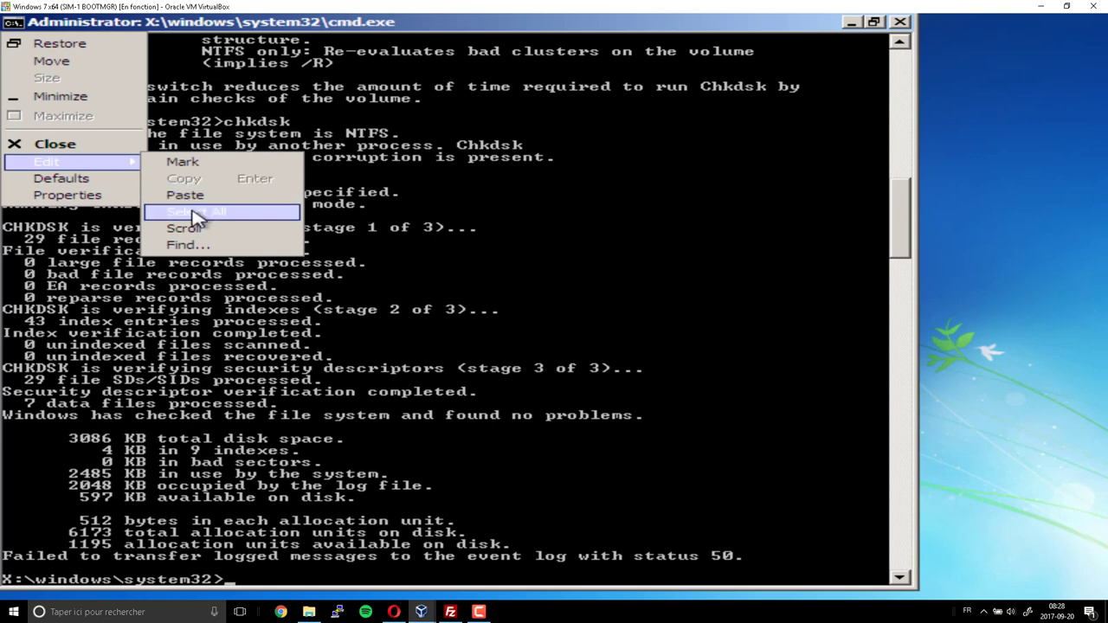
pyautogui.click(198, 165)
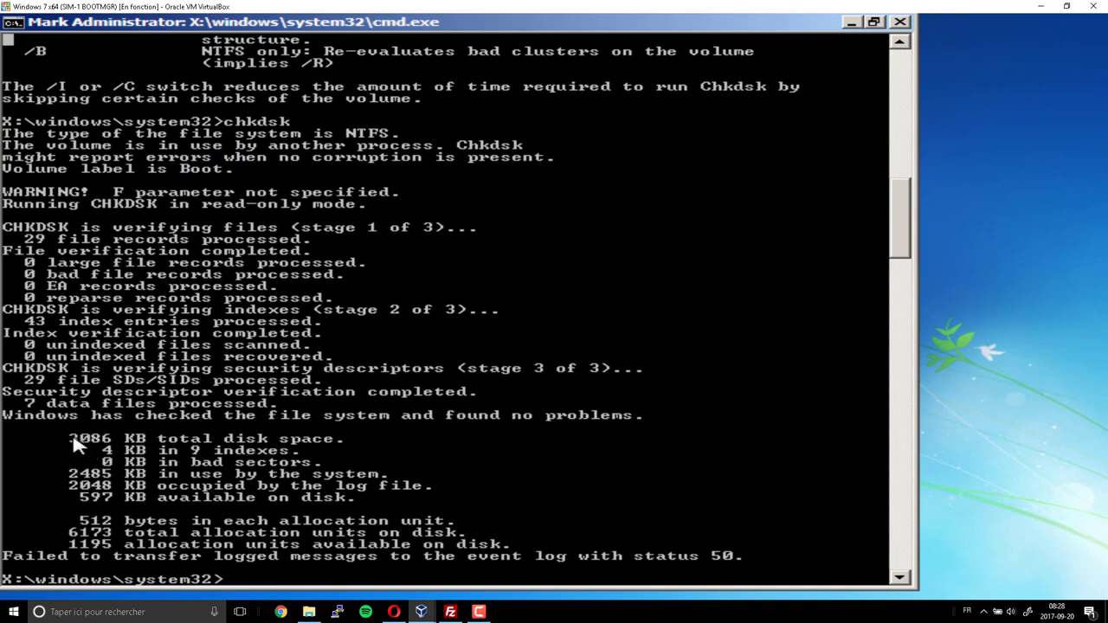
pyautogui.moveTo(60, 461); pyautogui.dragTo(443, 474)
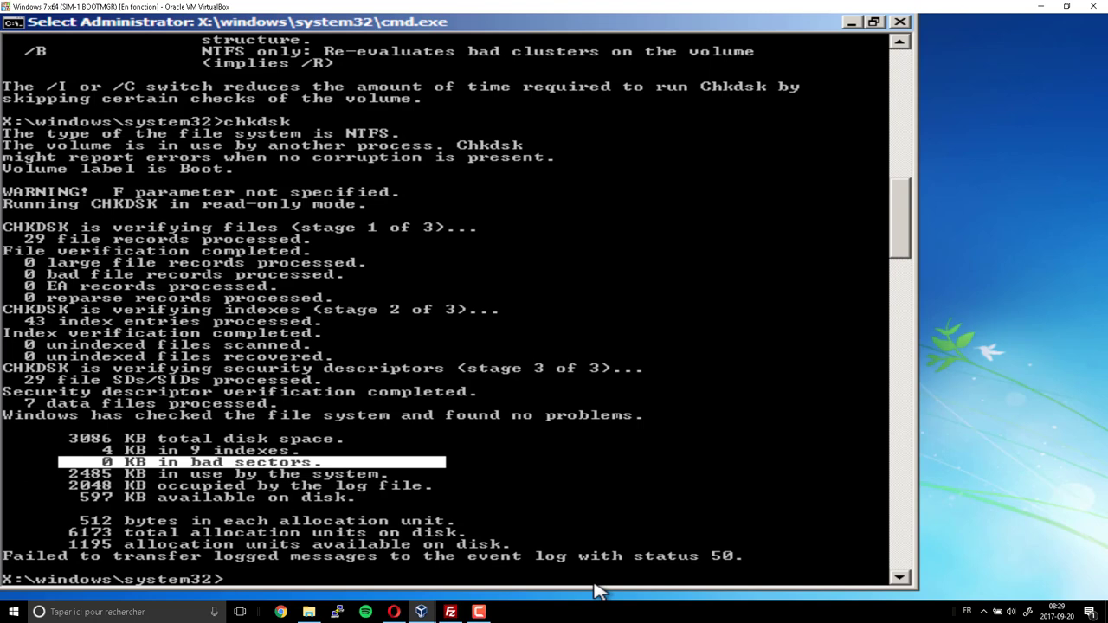
# Close the Command Prompt and restart the virtual machine into the MiniXP Environment from the F4UBCD boot menu.
pyautogui.click(901, 25)
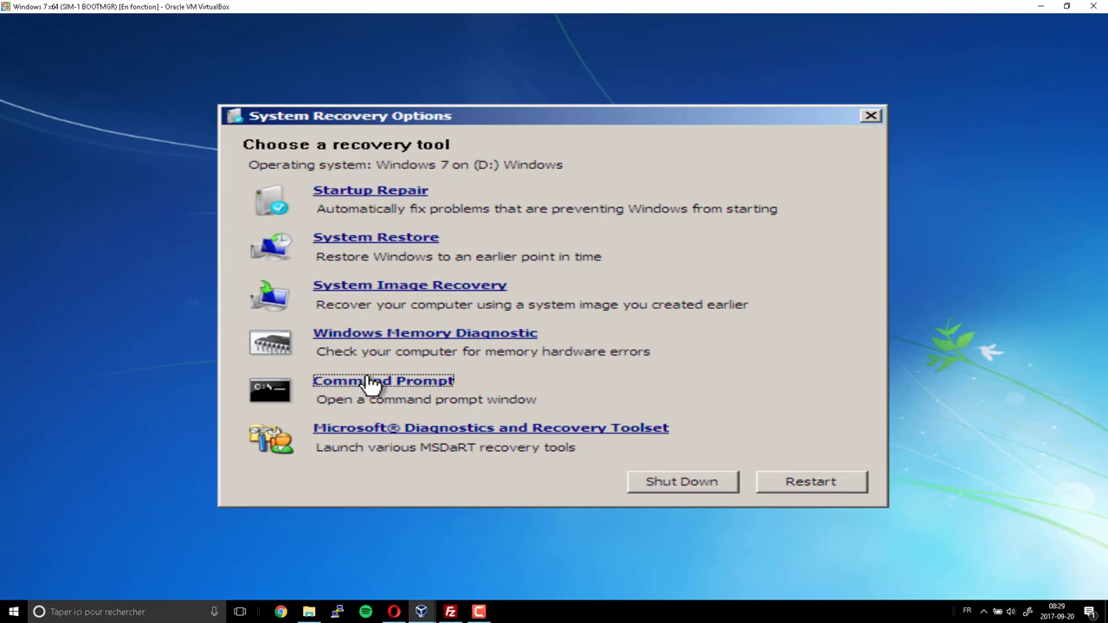
pyautogui.click(801, 490)
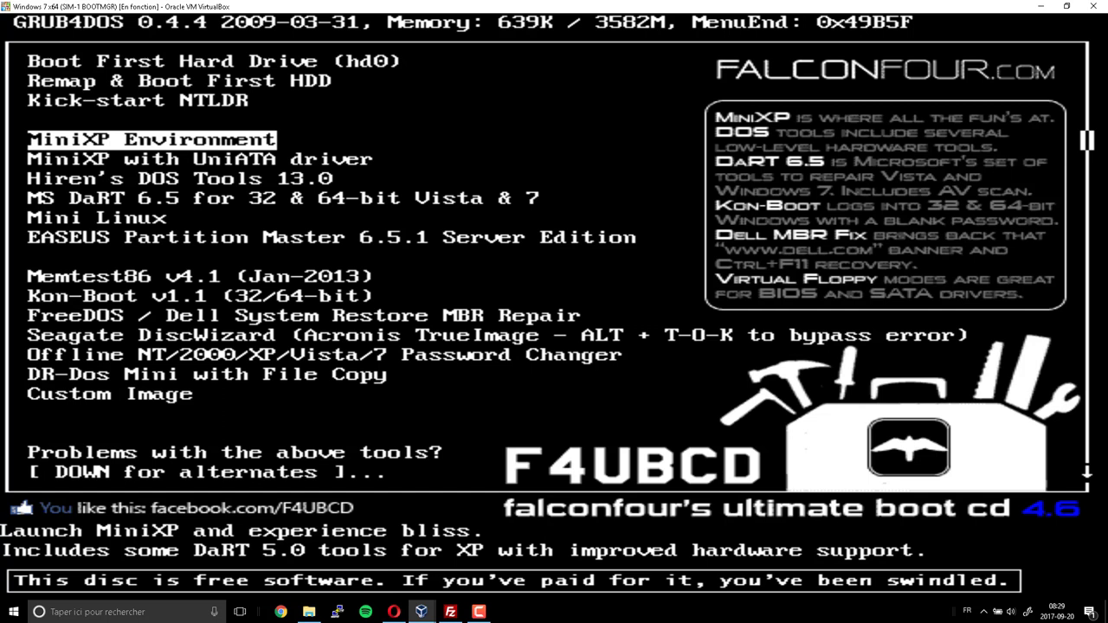
pyautogui.press('Return')
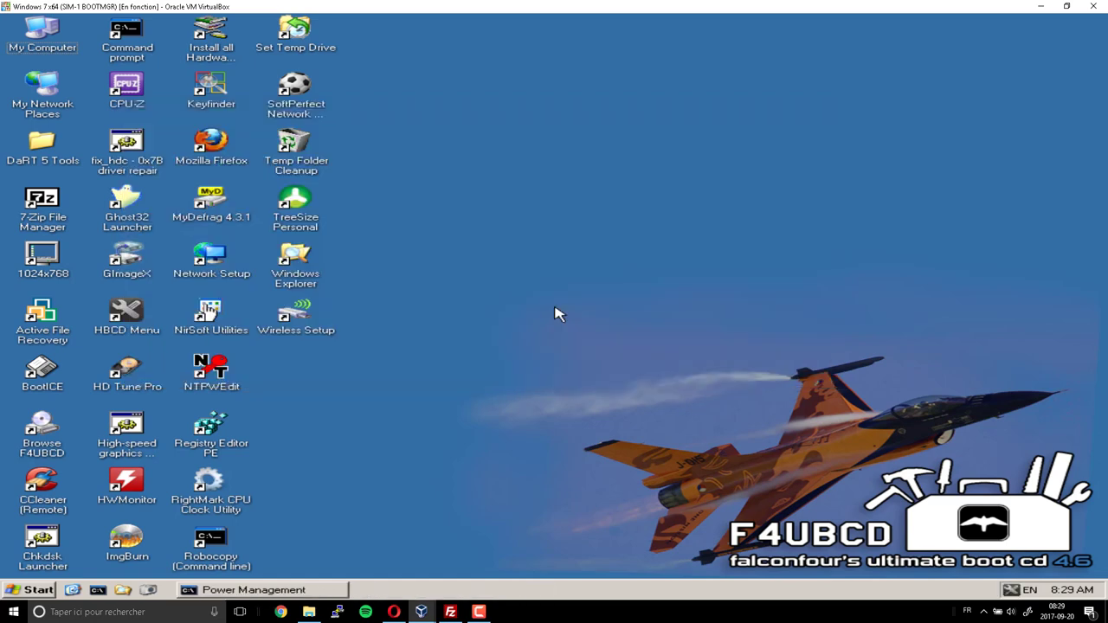
# Check the contents of the System Reserved (C:) and Windows (D:) drives through My Computer.
pyautogui.doubleClick(31, 28)
pyautogui.click(447, 256)
pyautogui.doubleClick(447, 256)
pyautogui.moveTo(382, 257); pyautogui.dragTo(683, 417)
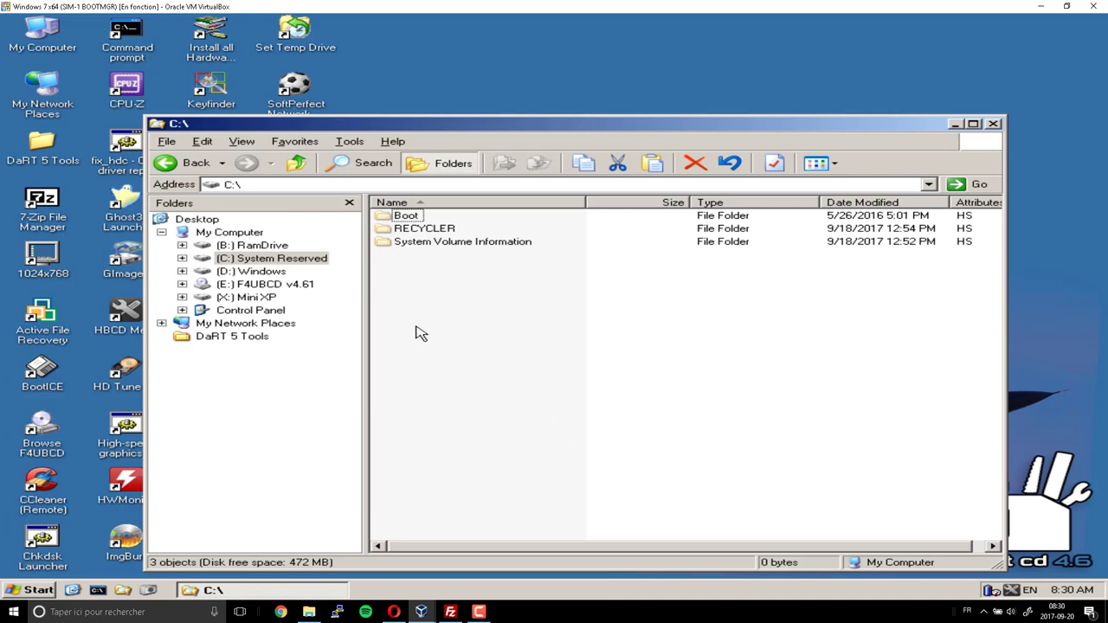
pyautogui.moveTo(375, 254); pyautogui.dragTo(584, 333)
pyautogui.click(194, 165)
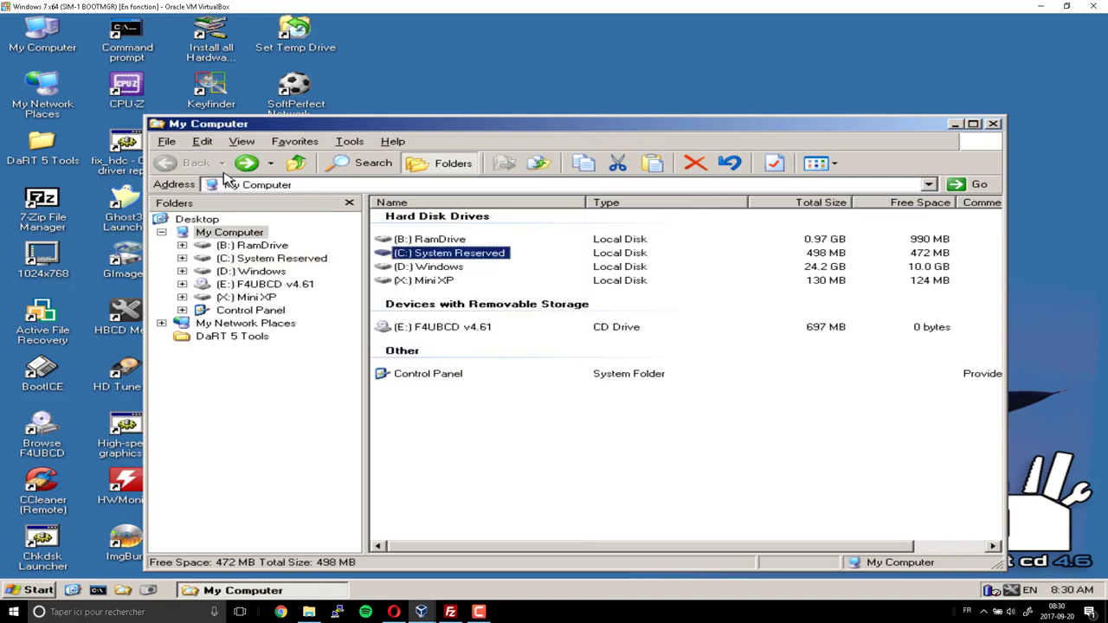
pyautogui.doubleClick(448, 270)
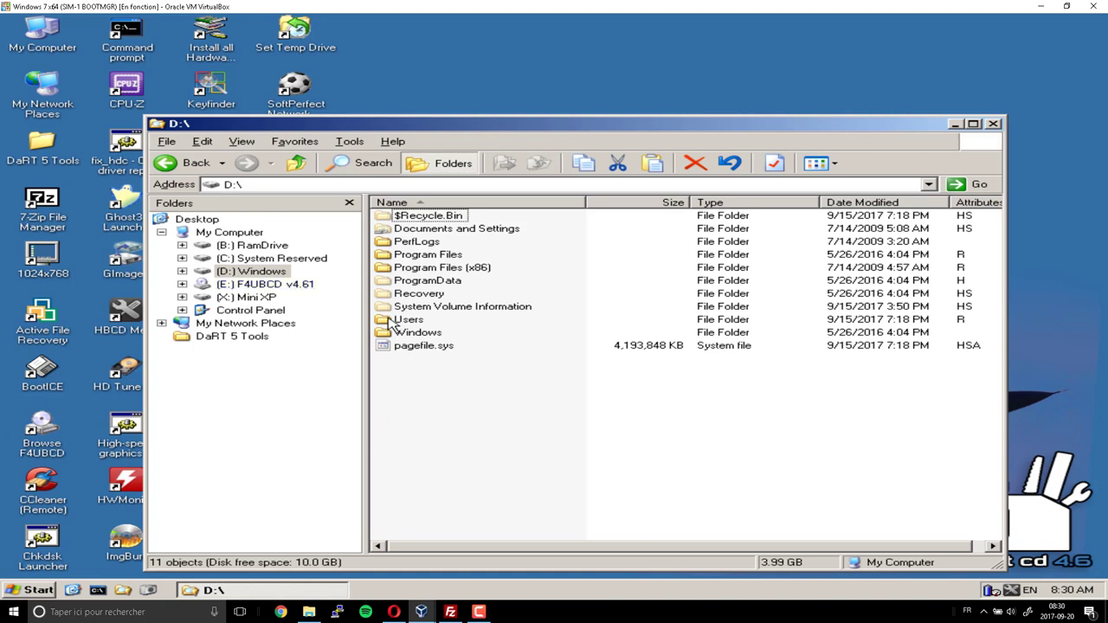
pyautogui.click(201, 141)
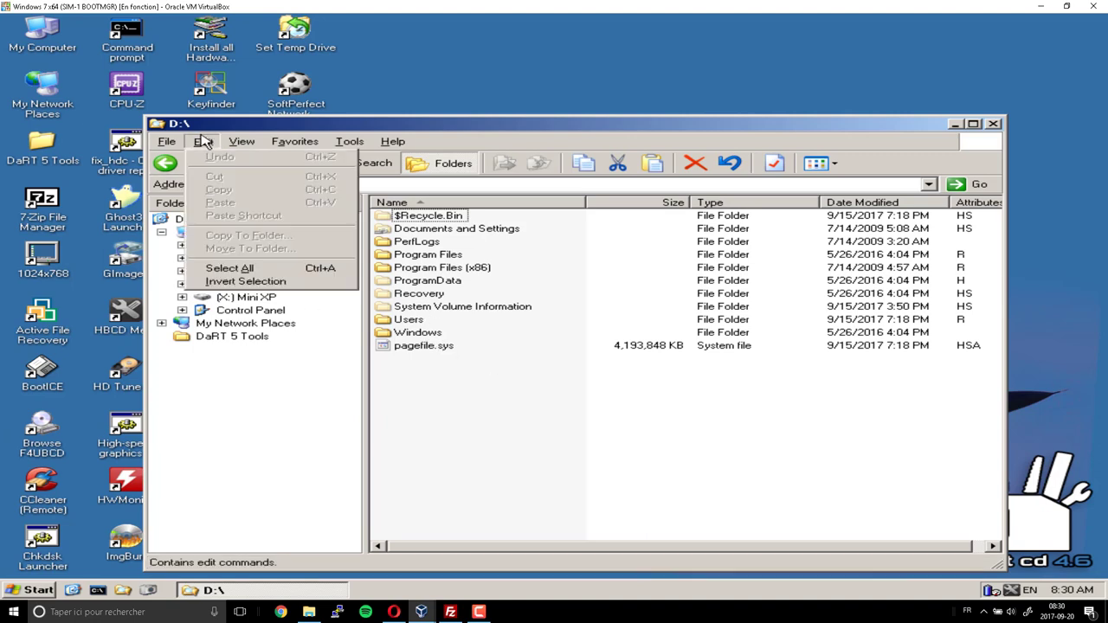
pyautogui.moveTo(246, 154)
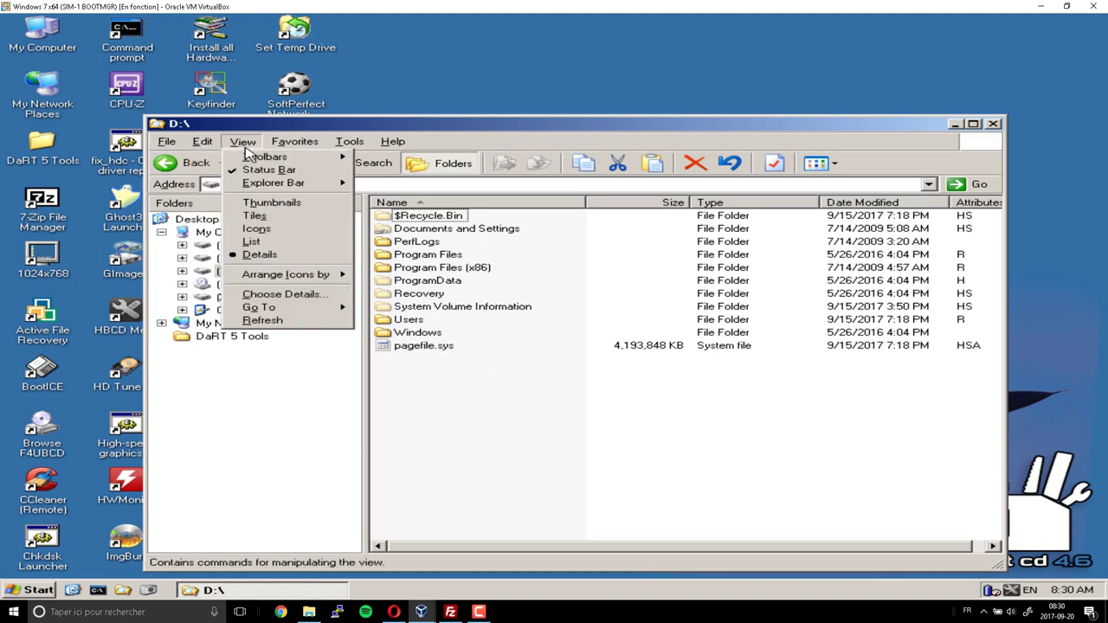
pyautogui.moveTo(362, 149)
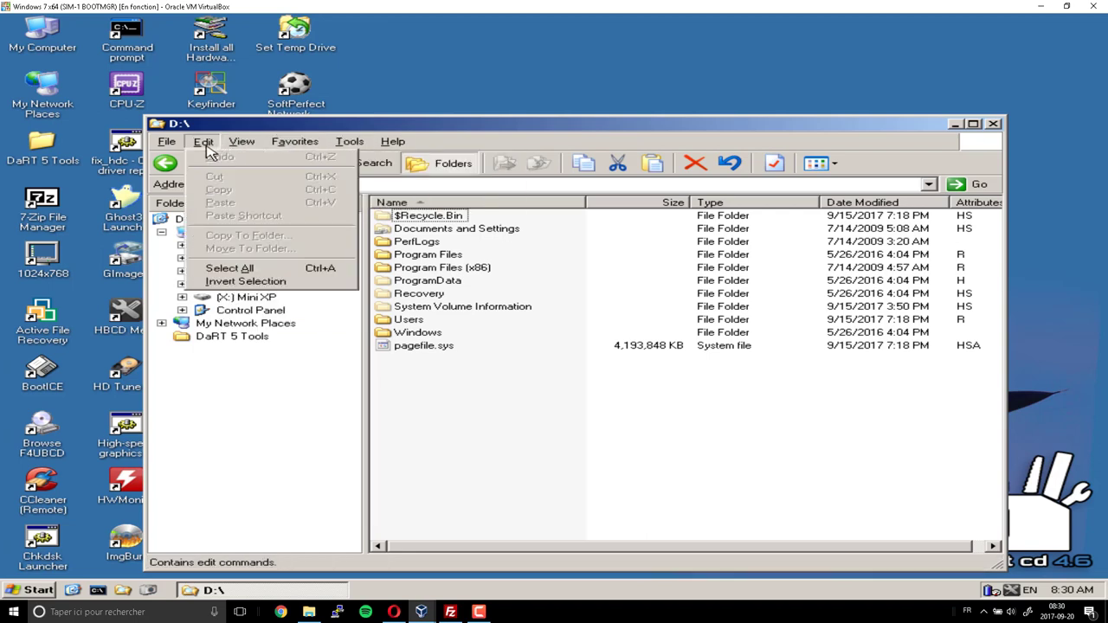
pyautogui.moveTo(165, 149)
pyautogui.click(514, 478)
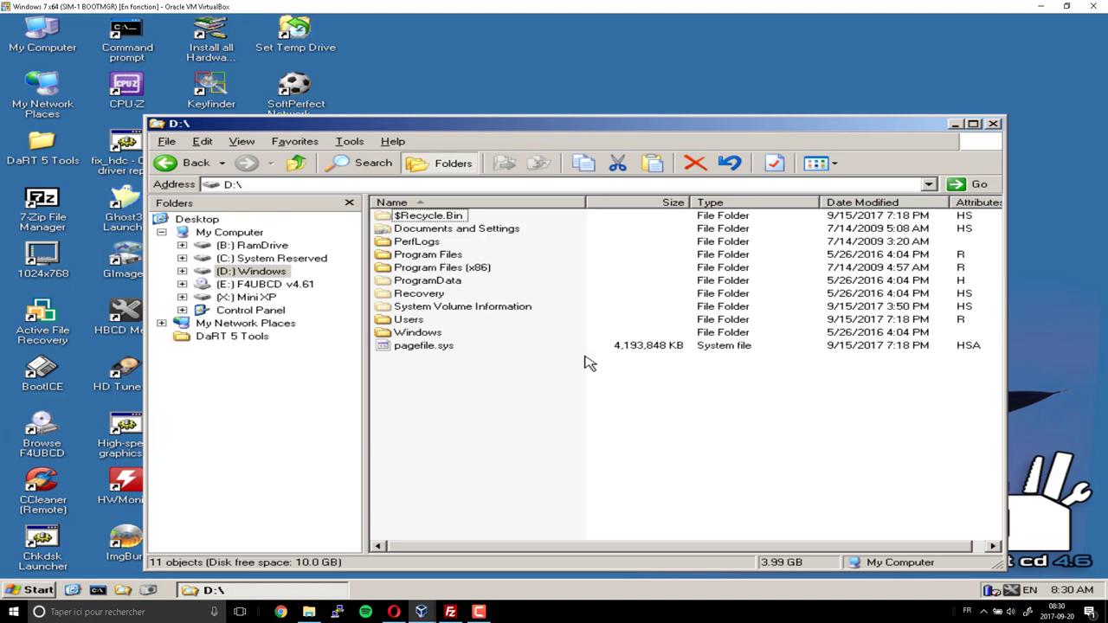
# Search the local hard drives for files named bootmgr and maximize the Search Results window.
pyautogui.press('super')
pyautogui.moveTo(130, 515)
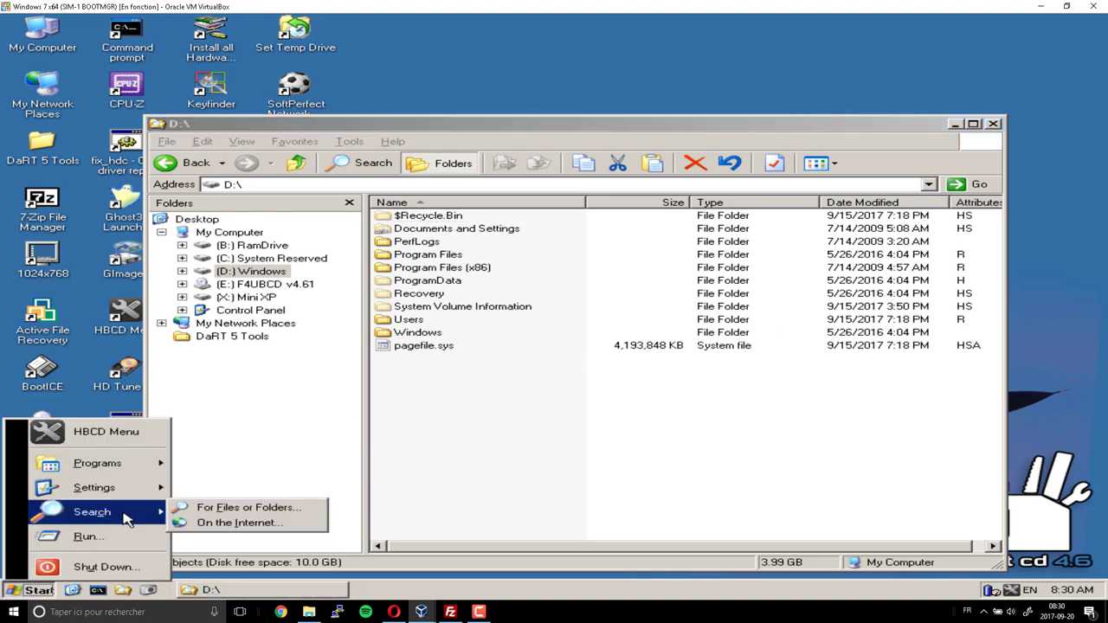
pyautogui.click(249, 514)
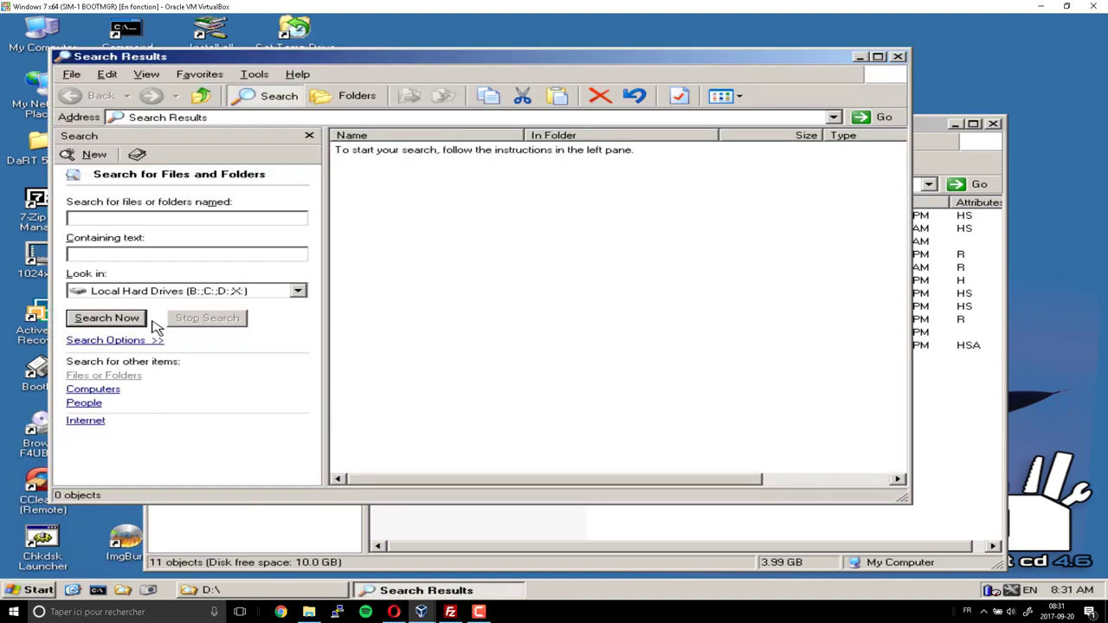
pyautogui.click(103, 215)
pyautogui.click(106, 319)
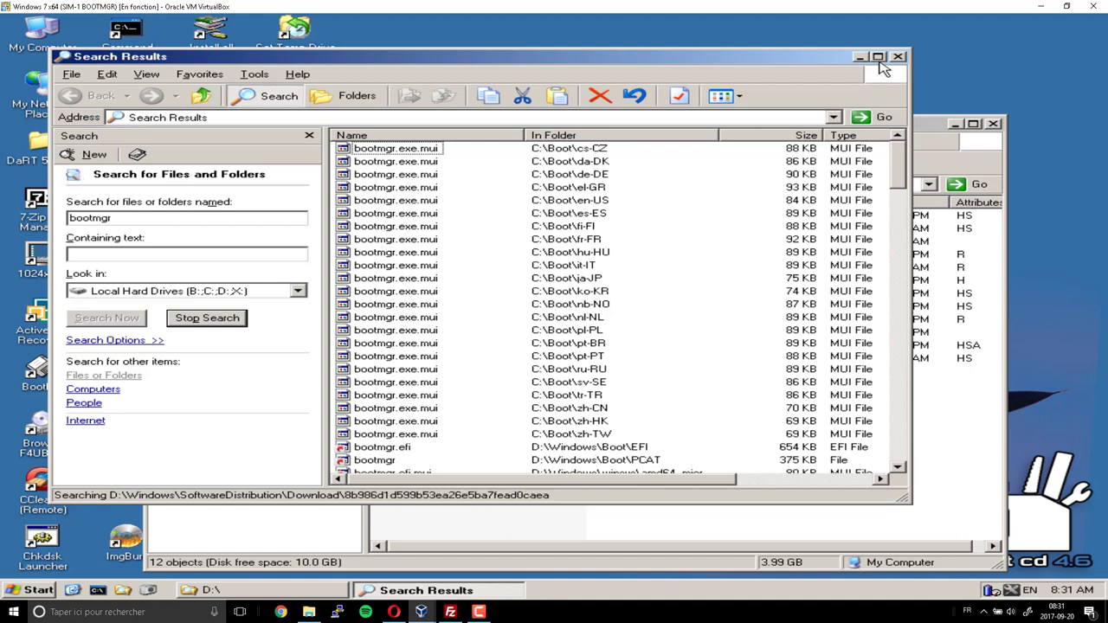
pyautogui.click(877, 57)
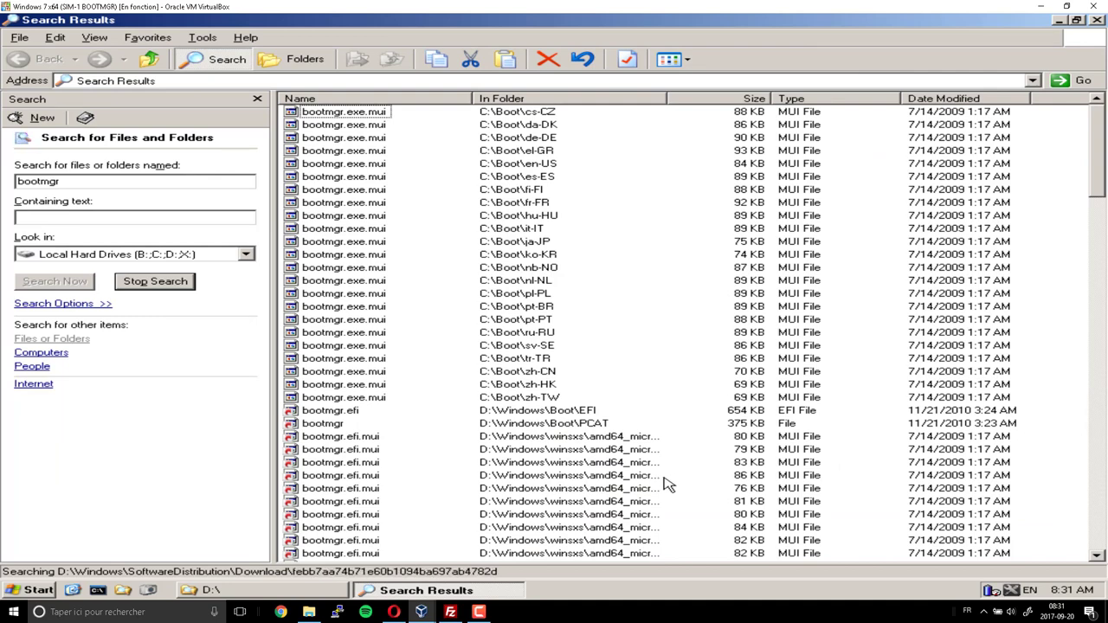
# Look through the bootmgr search results and their folders on the C: and D: drives.
pyautogui.click(338, 424)
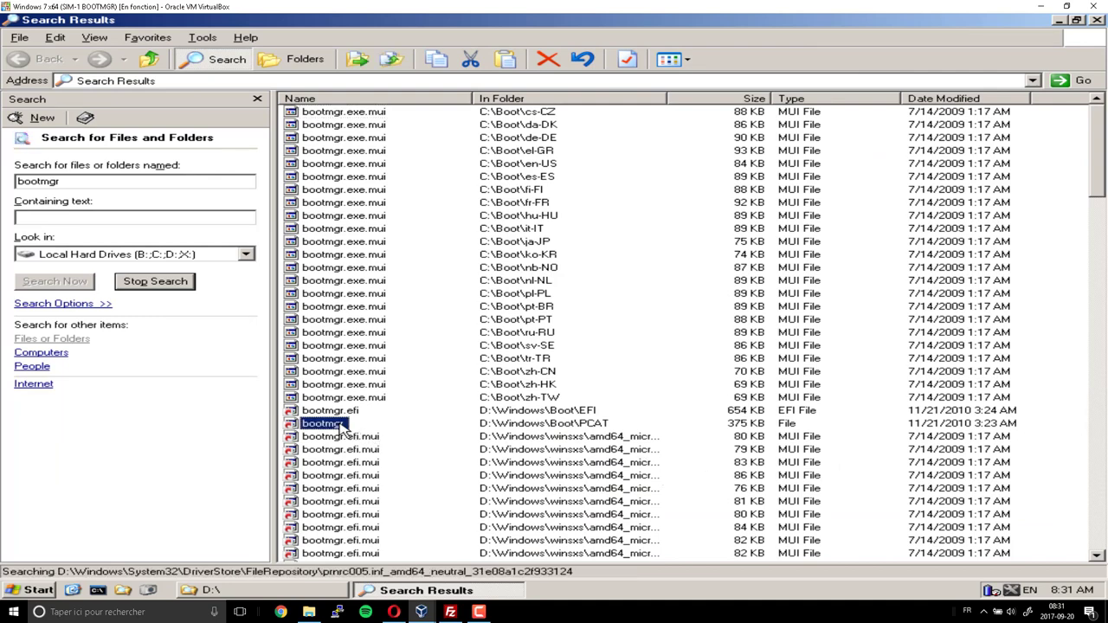
pyautogui.scroll(-2, 459, 482)
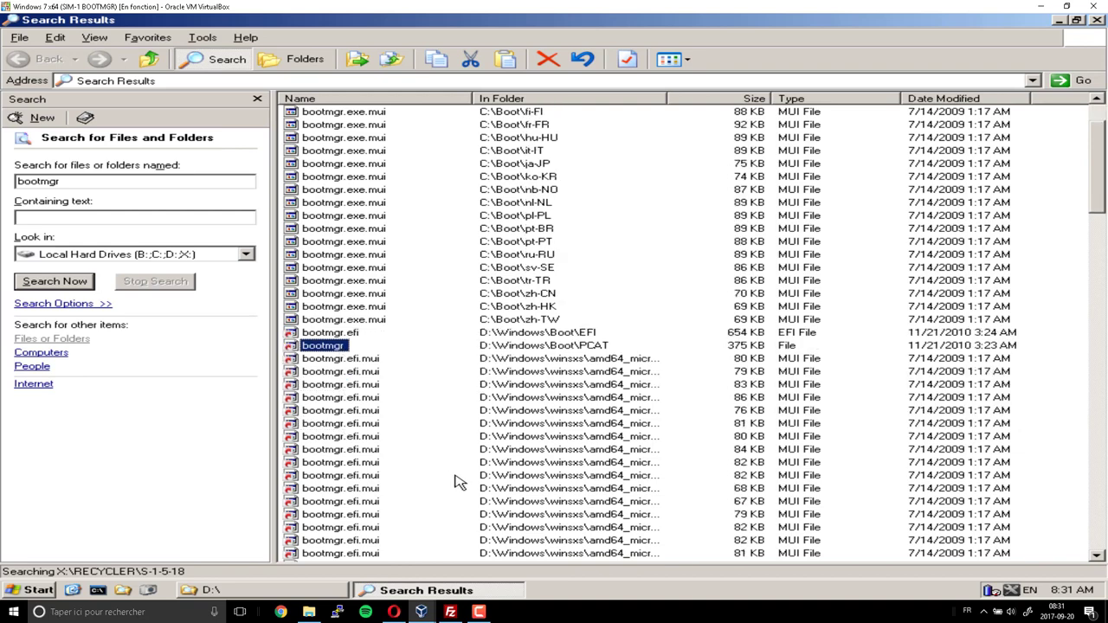
pyautogui.scroll(-5, 459, 482)
pyautogui.scroll(-15, 458, 482)
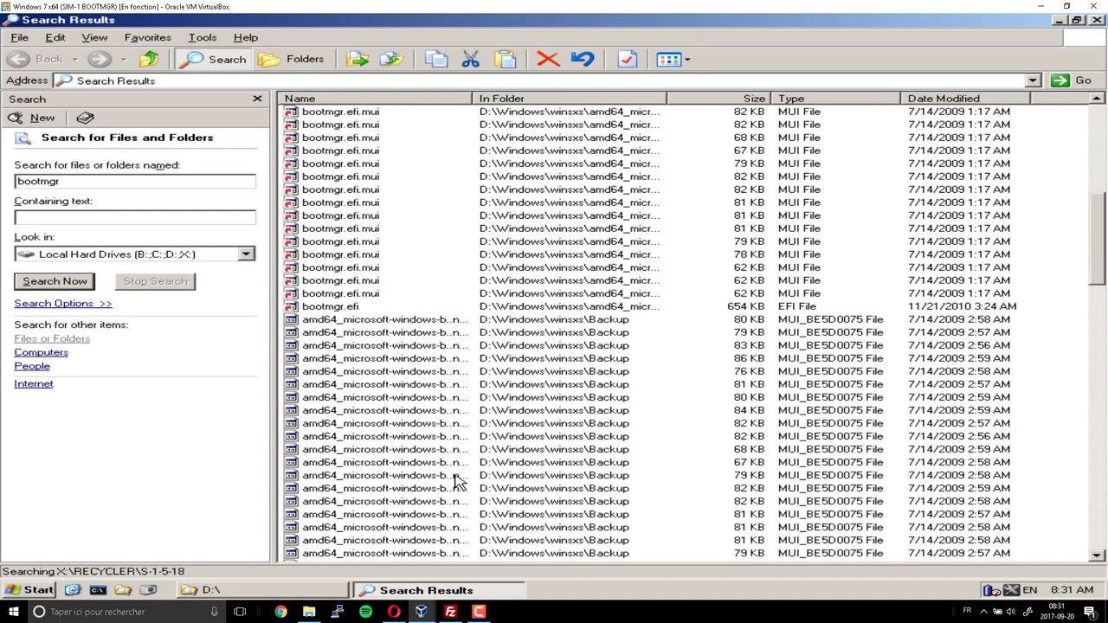
pyautogui.scroll(-15, 459, 482)
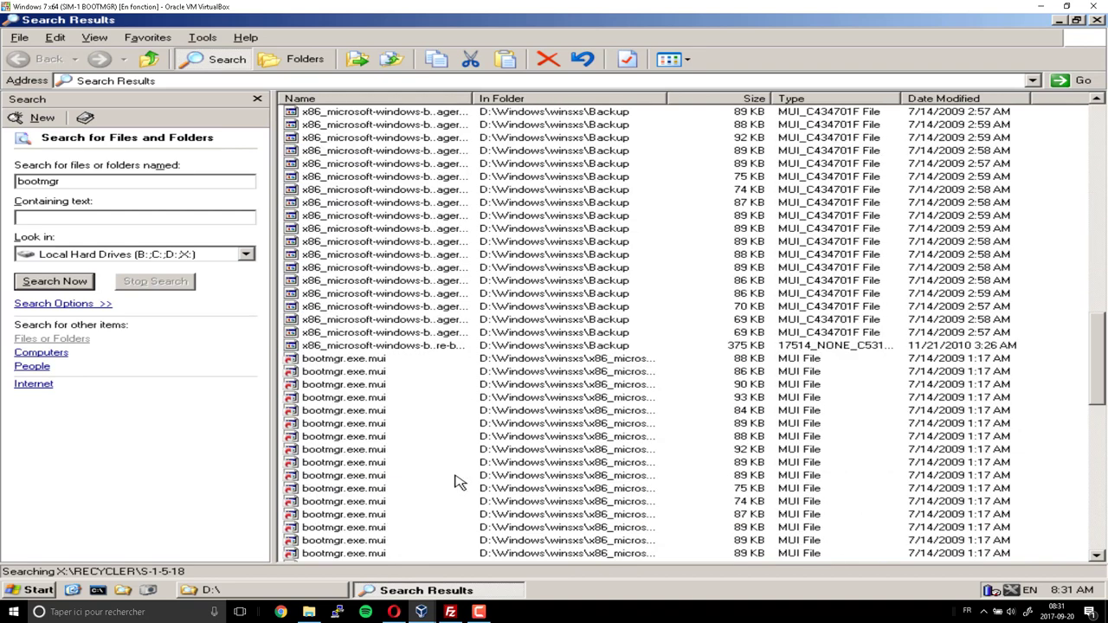
pyautogui.scroll(-3, 458, 482)
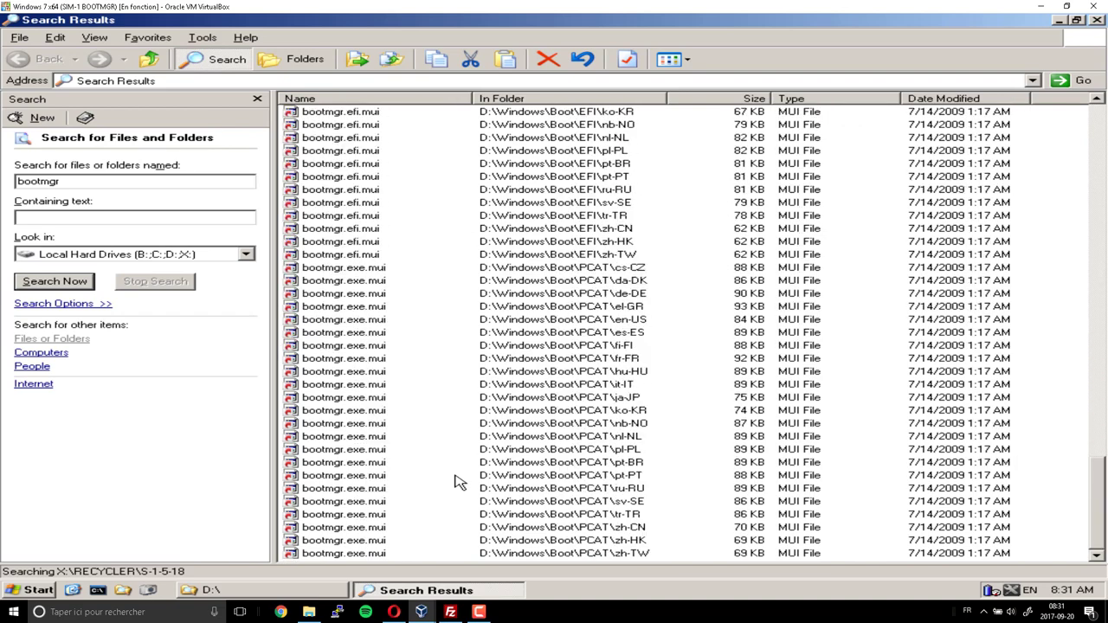
pyautogui.scroll(20, 459, 482)
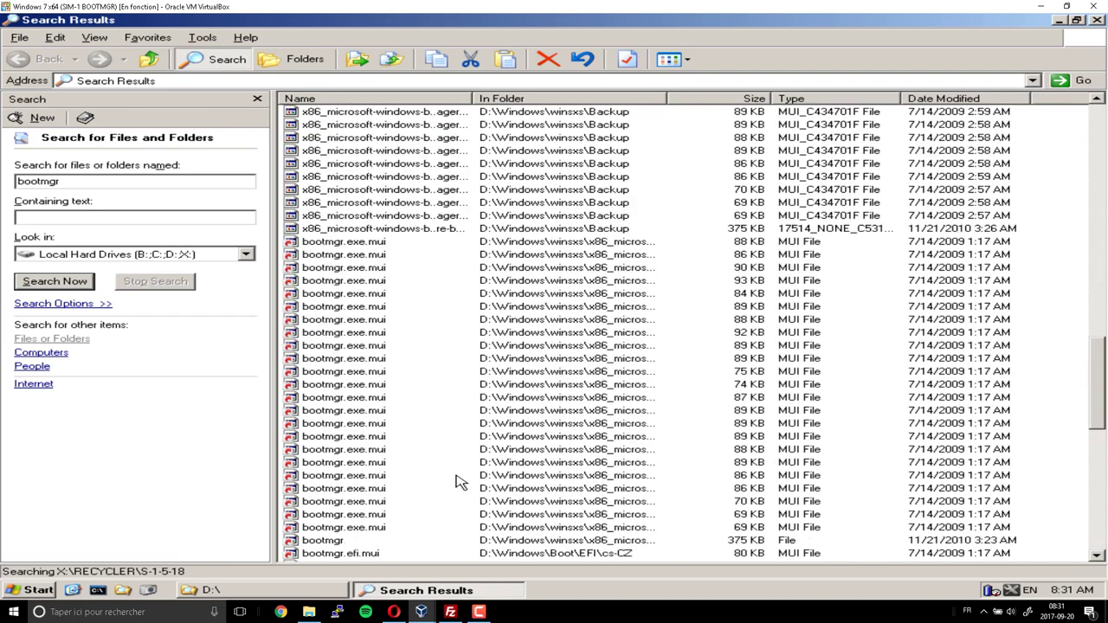
pyautogui.scroll(15, 459, 482)
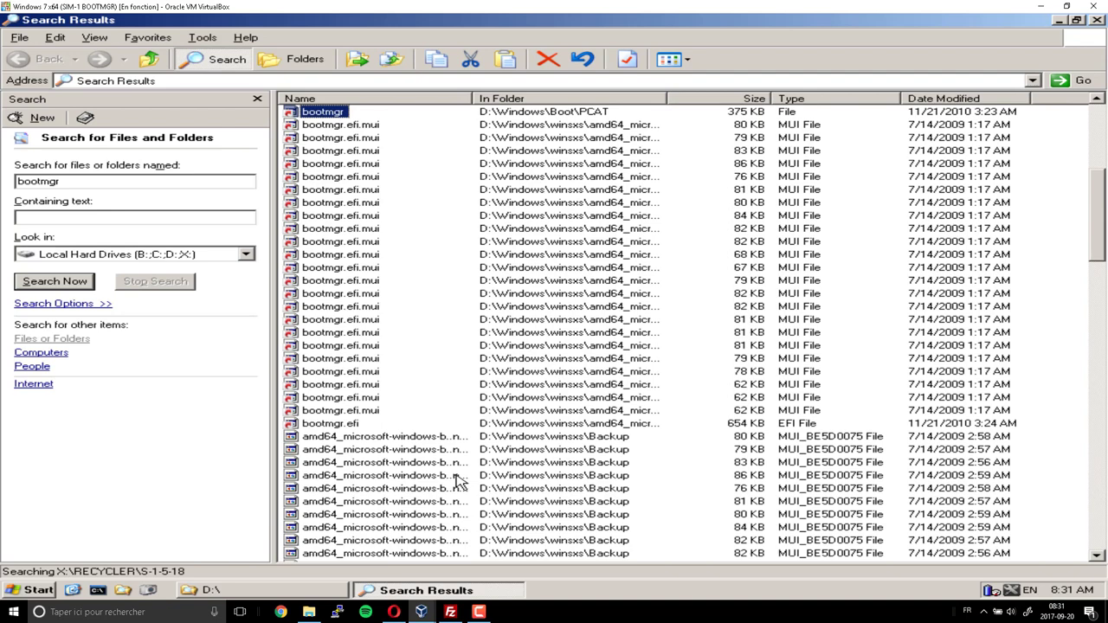
pyautogui.scroll(6, 459, 482)
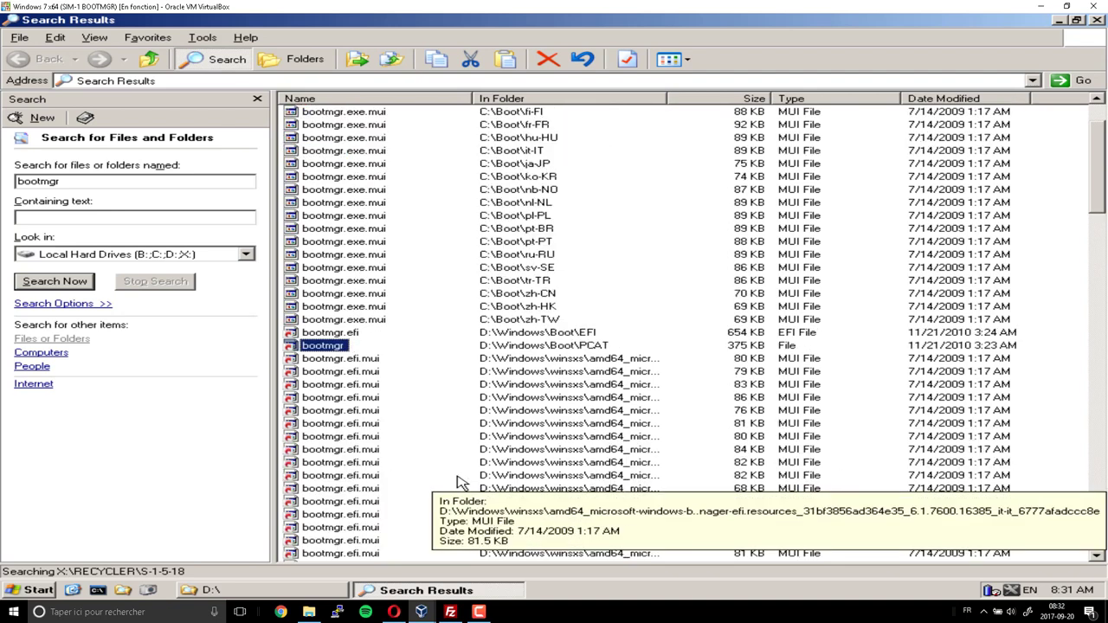
pyautogui.scroll(1, 420, 403)
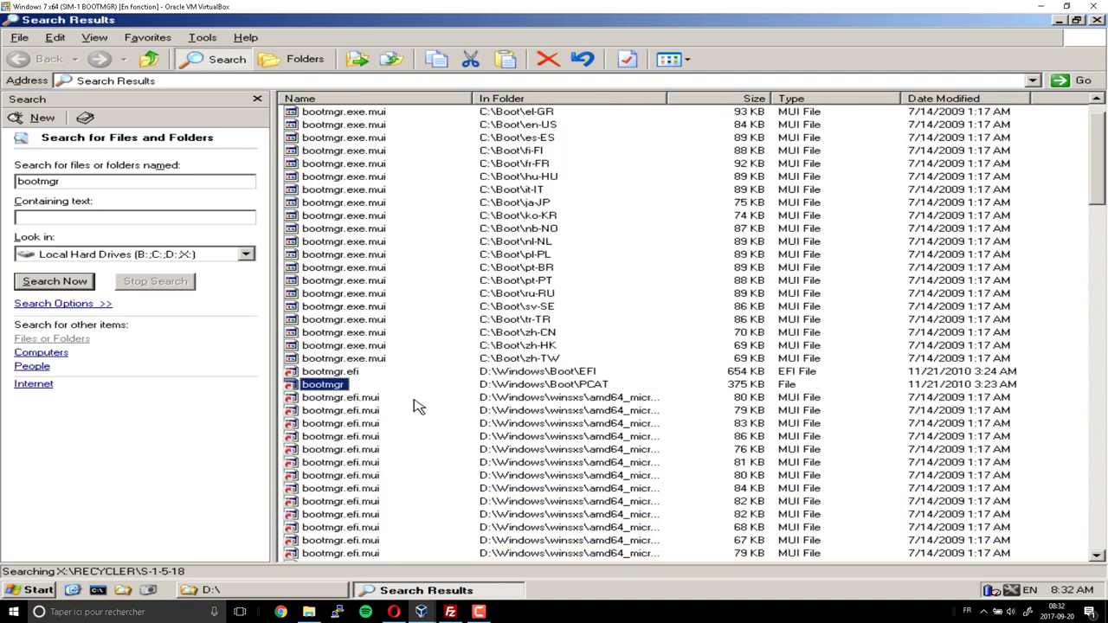
# Check the general and link properties of the bootmgr file in D:\Windows\Boot\PCAT.
pyautogui.rightClick(322, 390)
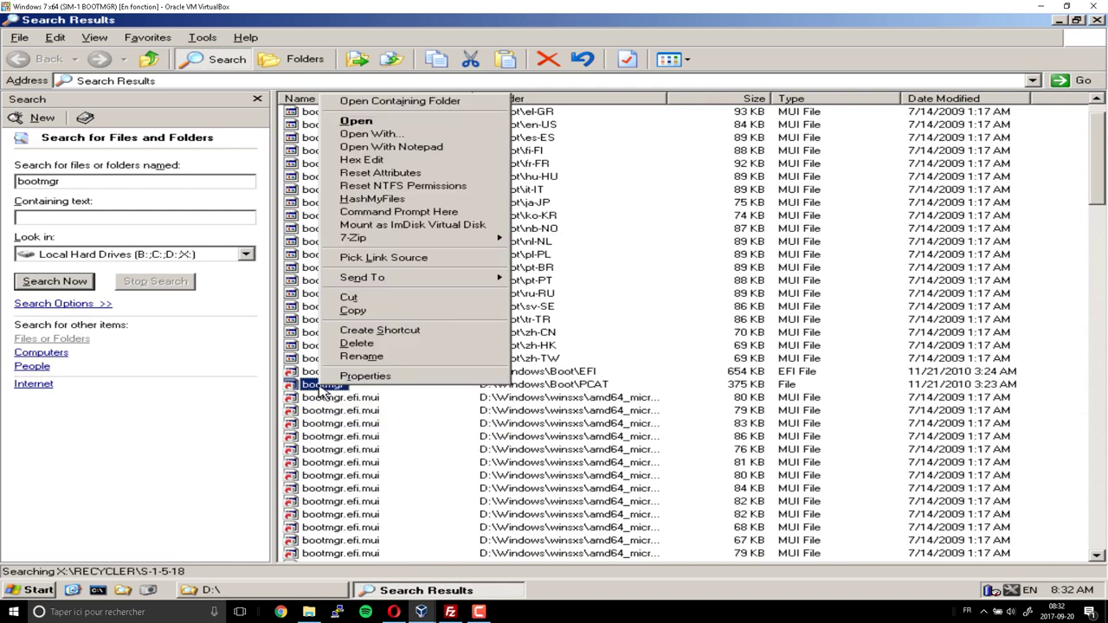
pyautogui.click(355, 377)
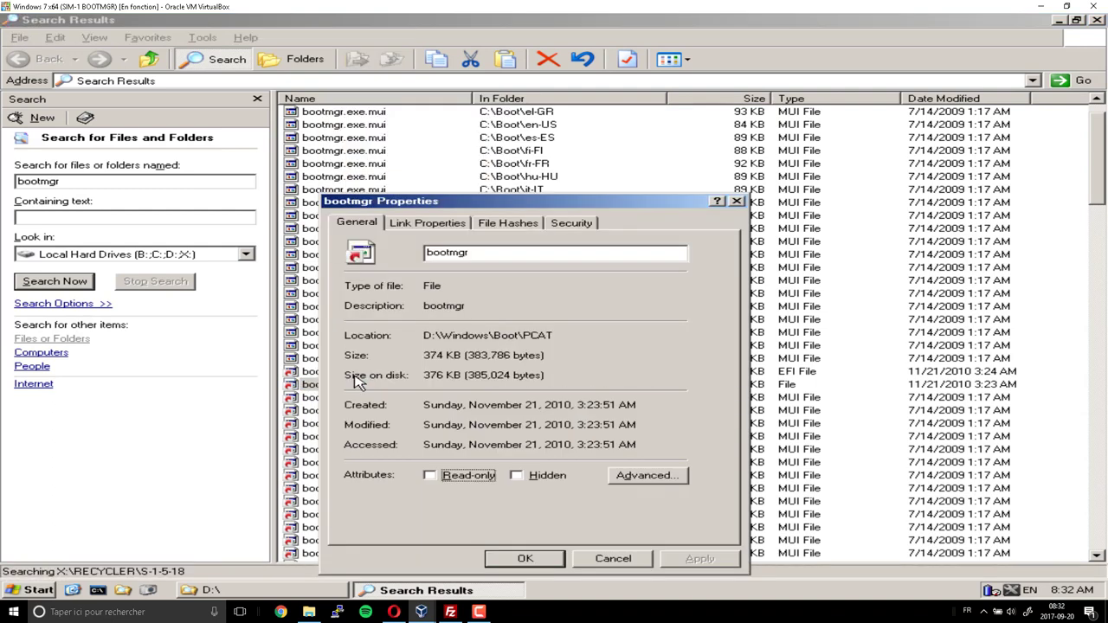
pyautogui.click(428, 225)
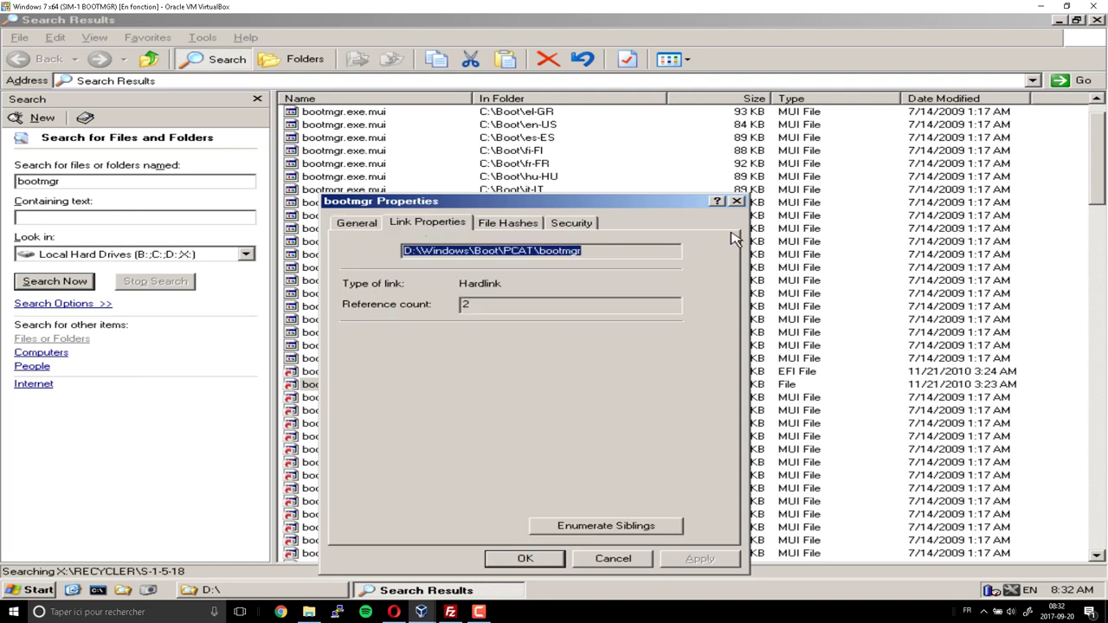
pyautogui.click(736, 201)
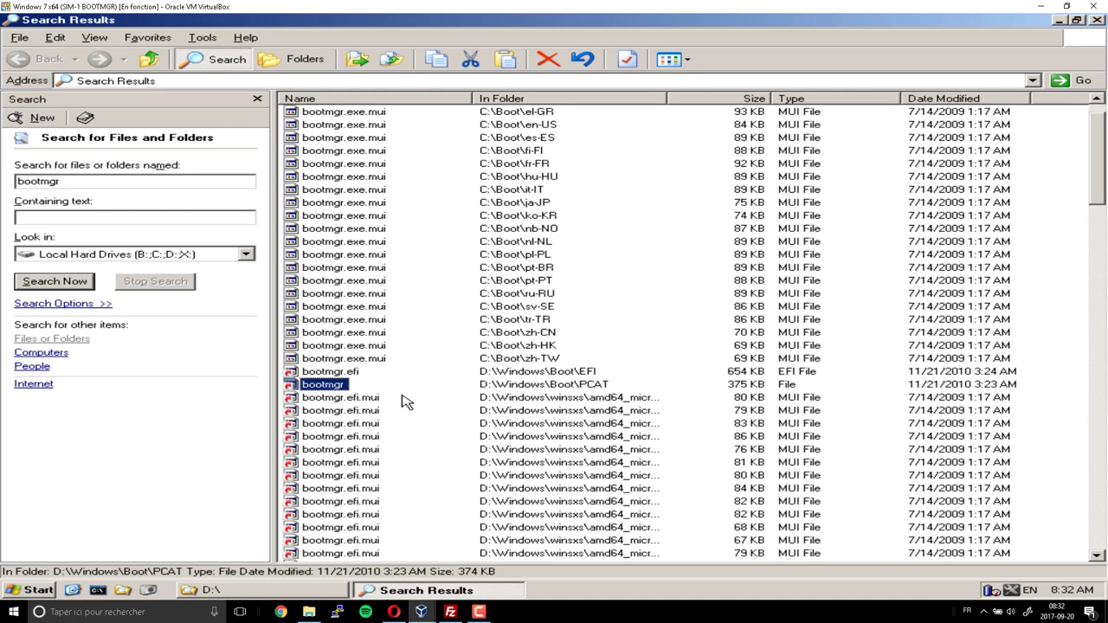
# Check the general properties of the bootmgr.exe.mui file in C:\Boot\fr-FR.
pyautogui.scroll(1, 407, 401)
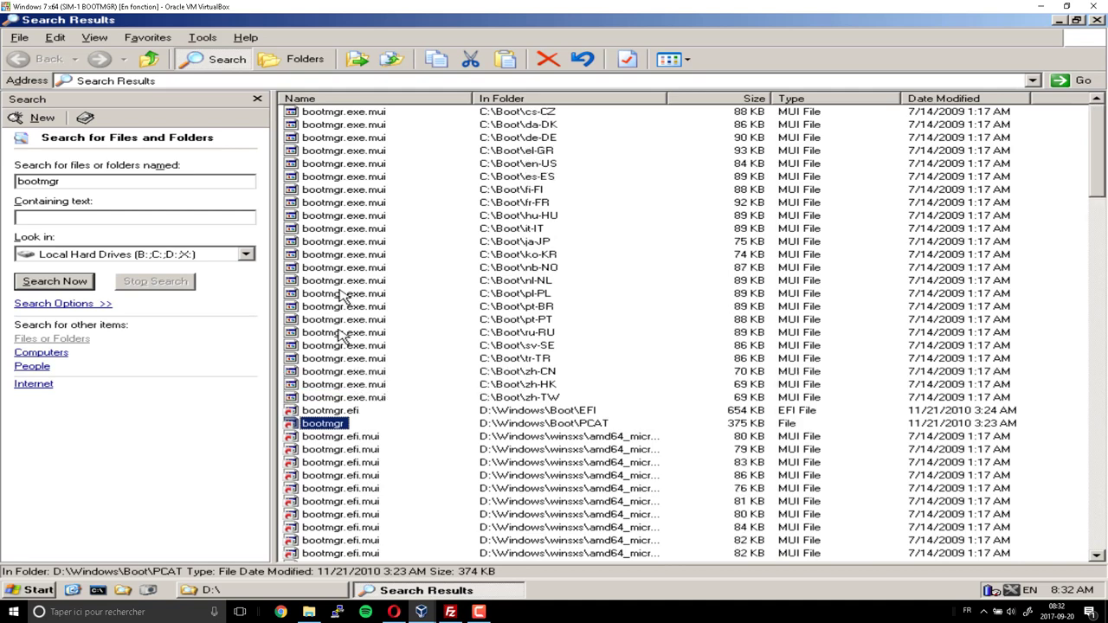
pyautogui.click(537, 207)
pyautogui.click(356, 205)
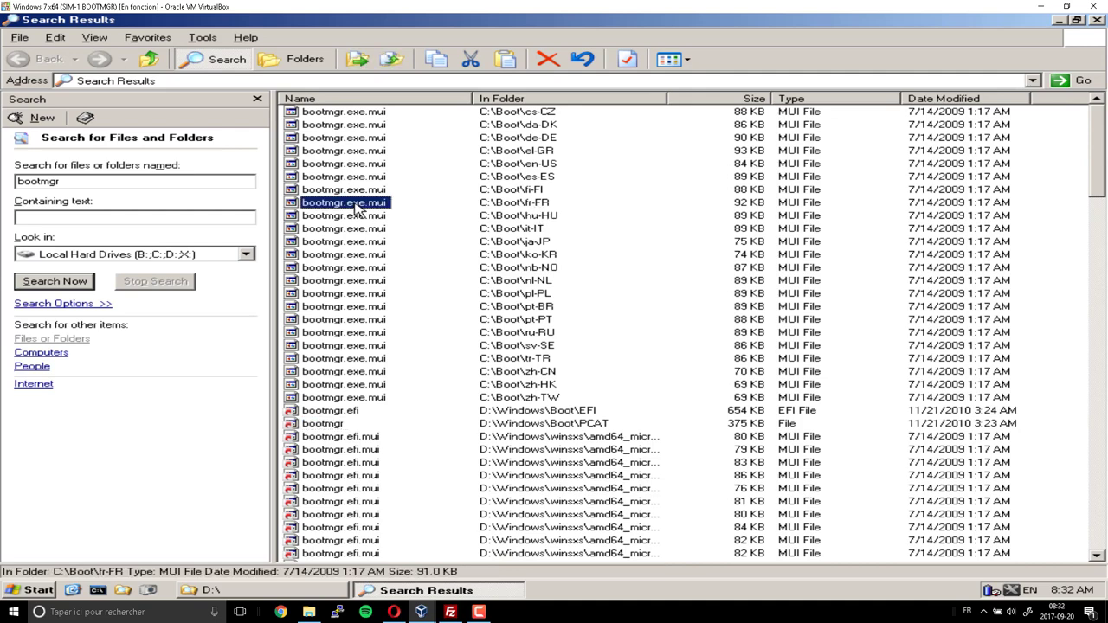
pyautogui.rightClick(313, 202)
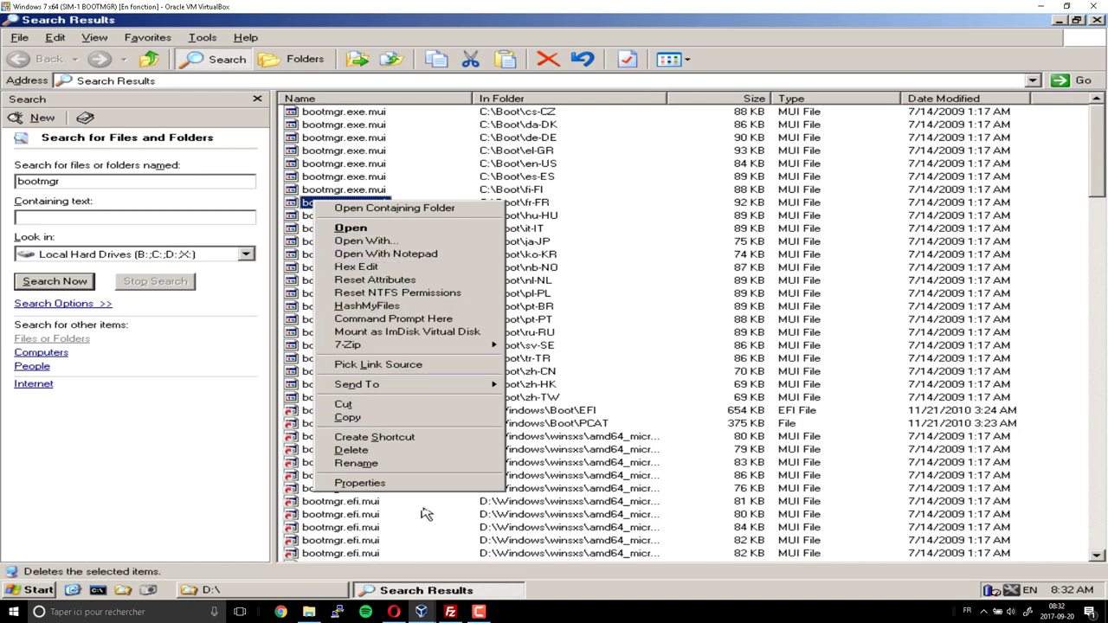
pyautogui.click(393, 487)
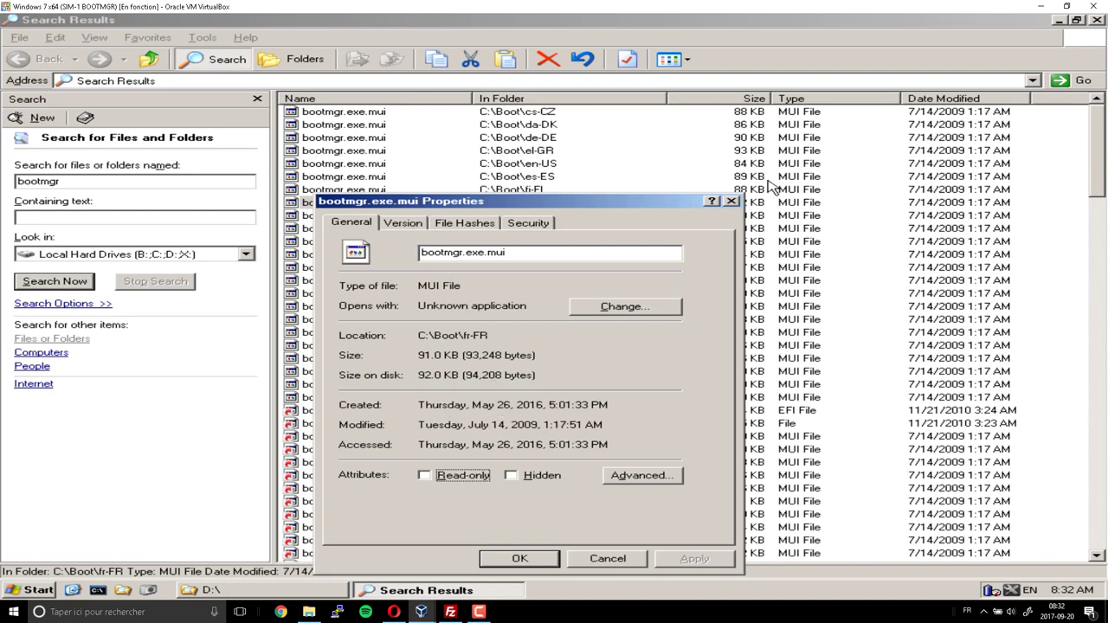
pyautogui.click(731, 202)
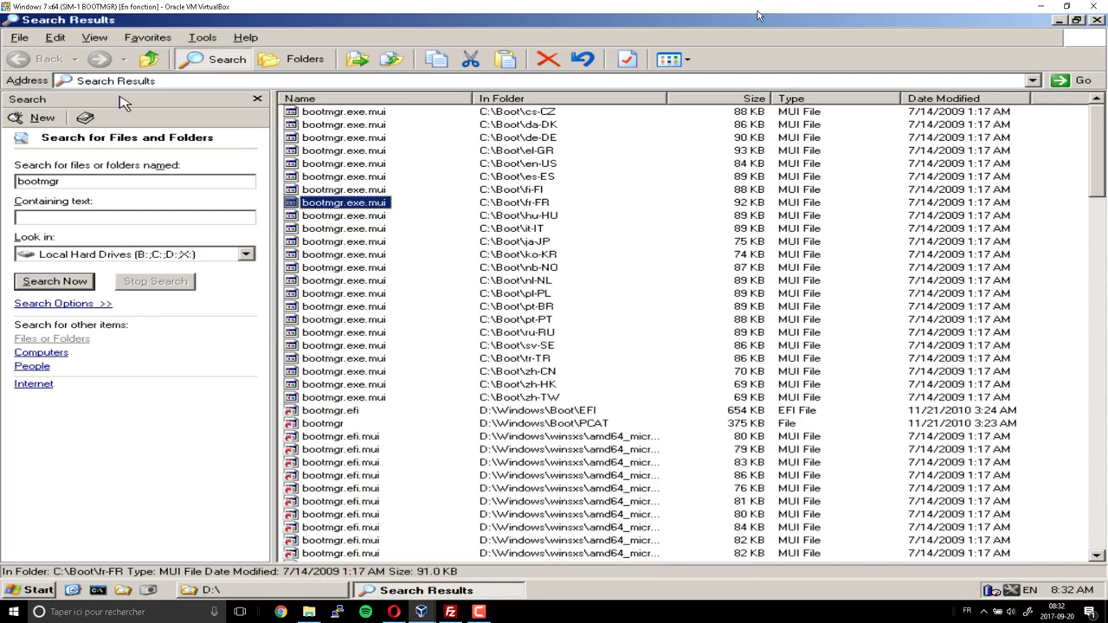
# Minimize the Search Results window and browse to the Boot\fr-FR folder on the System Reserved (C:) drive.
pyautogui.click(1058, 20)
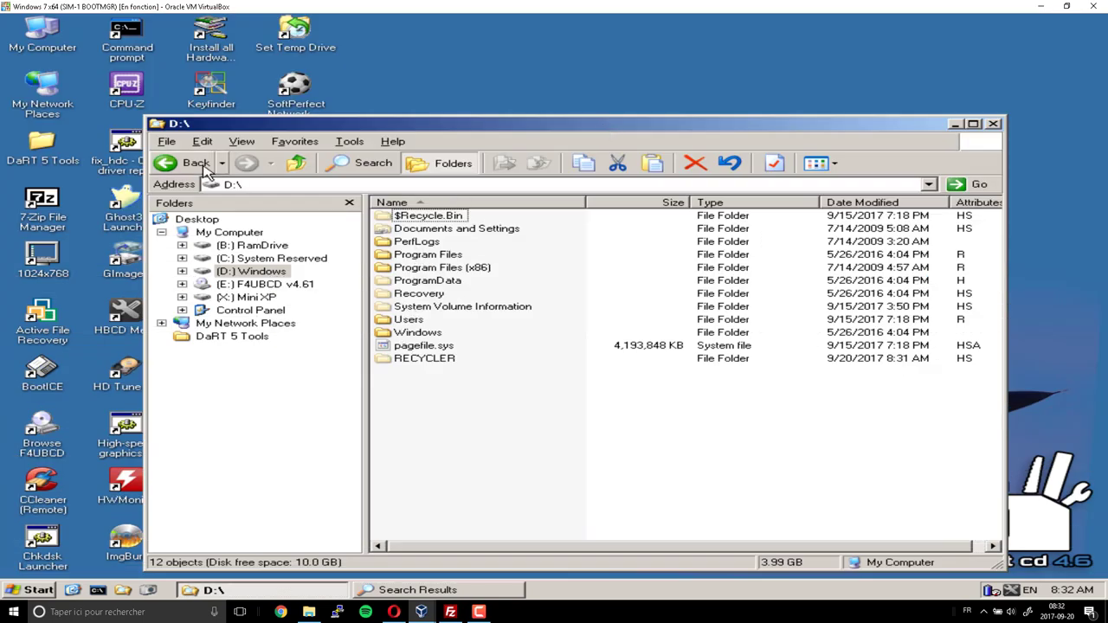
pyautogui.click(173, 164)
pyautogui.click(412, 257)
pyautogui.doubleClick(414, 257)
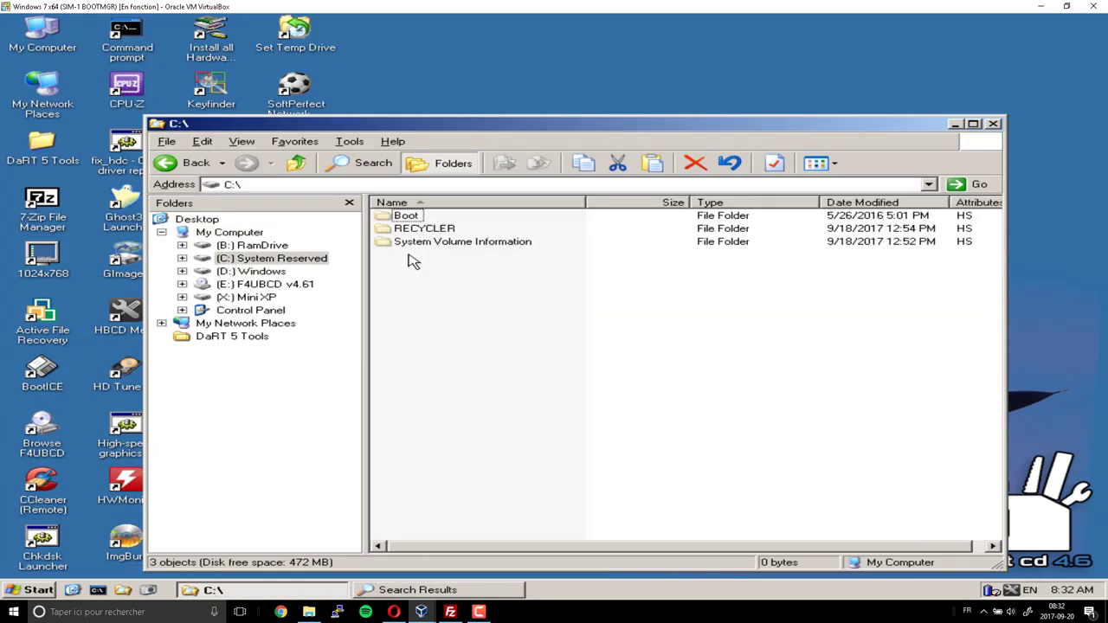
pyautogui.doubleClick(404, 218)
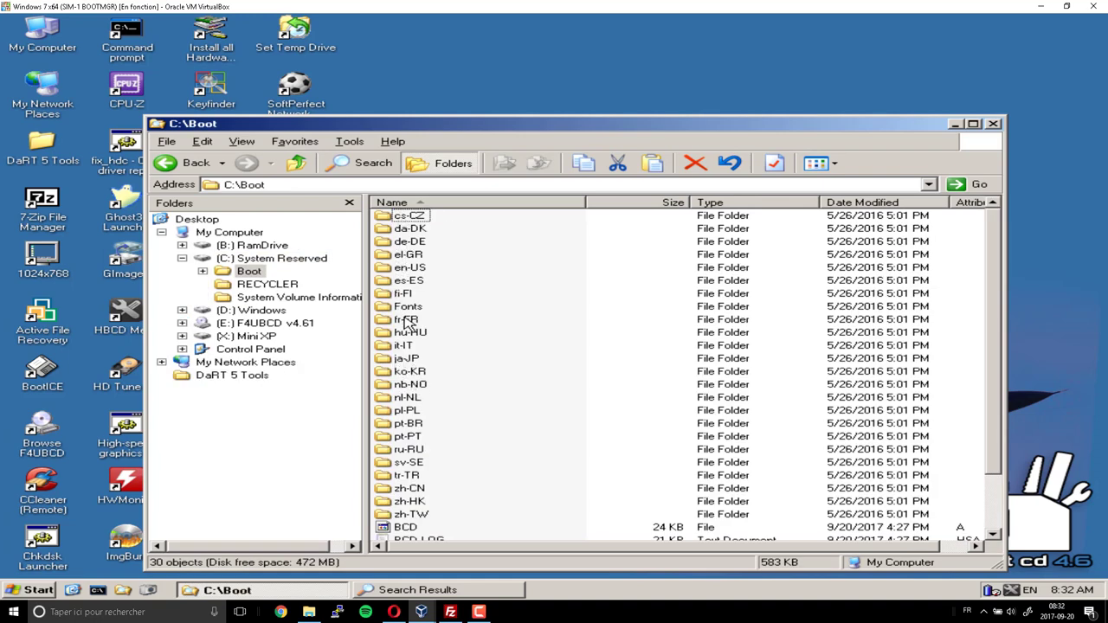
pyautogui.doubleClick(406, 320)
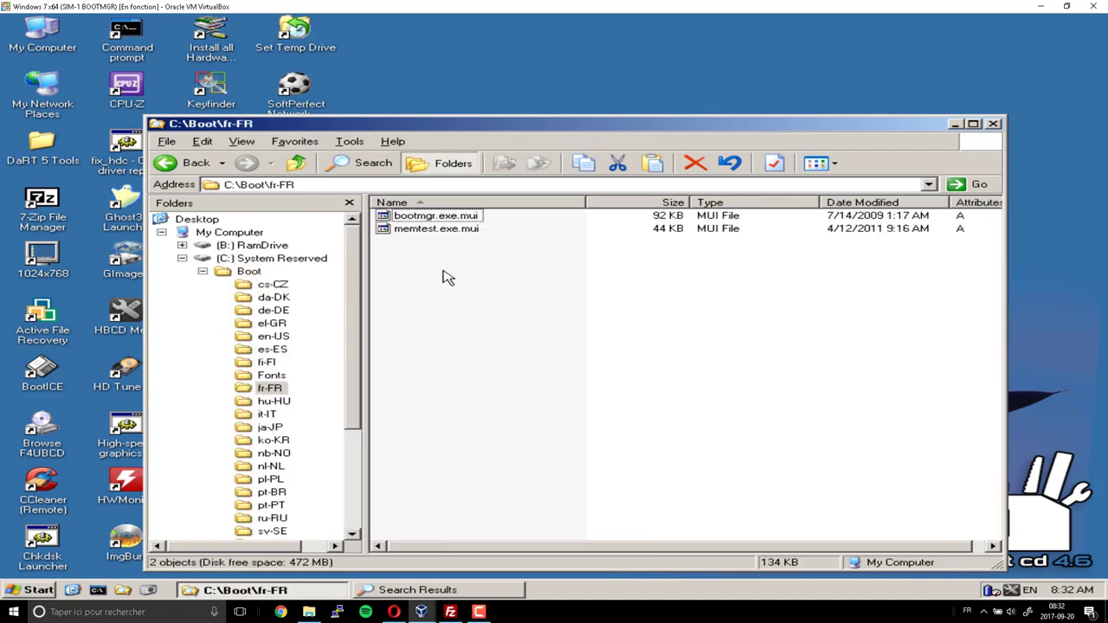
# Copy bootmgr.exe.mui from the fr-FR folder into the root of the C: drive.
pyautogui.click(434, 216)
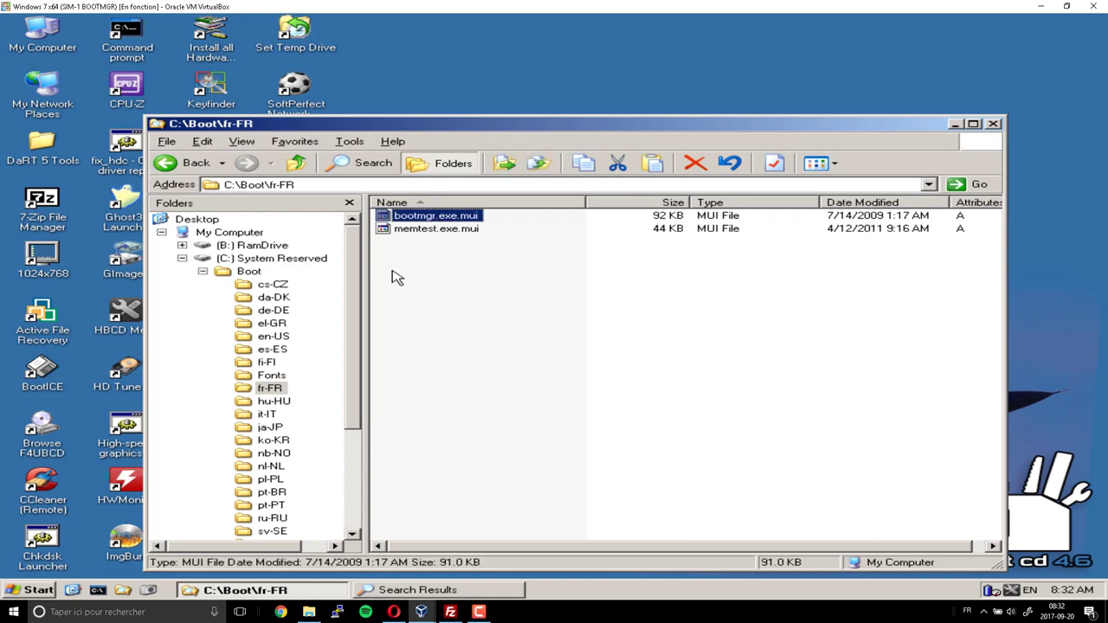
pyautogui.rightClick(401, 215)
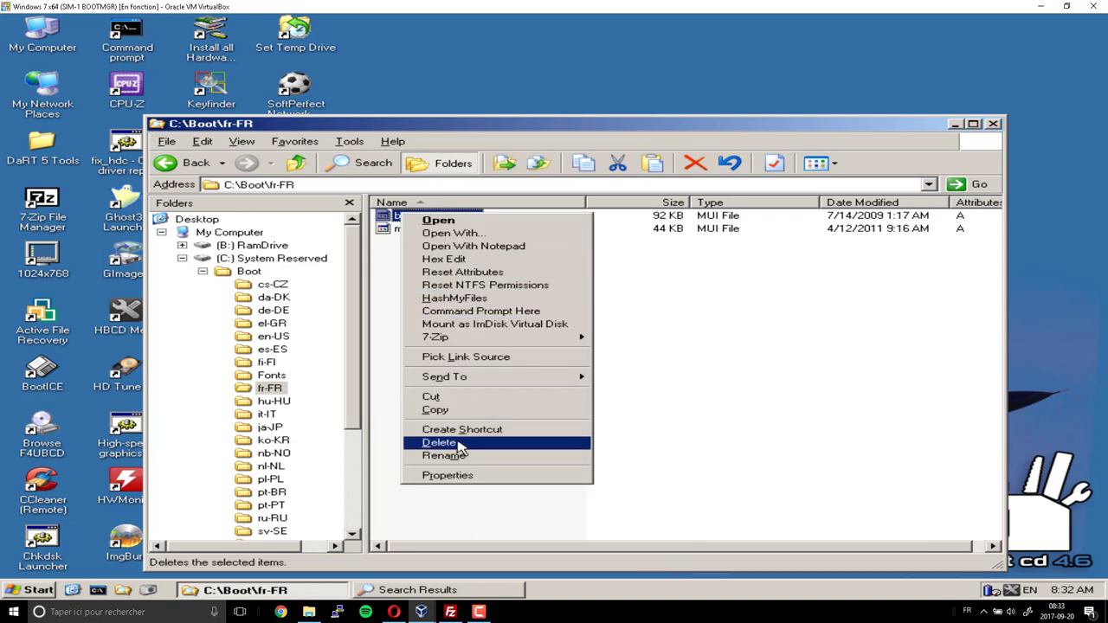
pyautogui.click(437, 412)
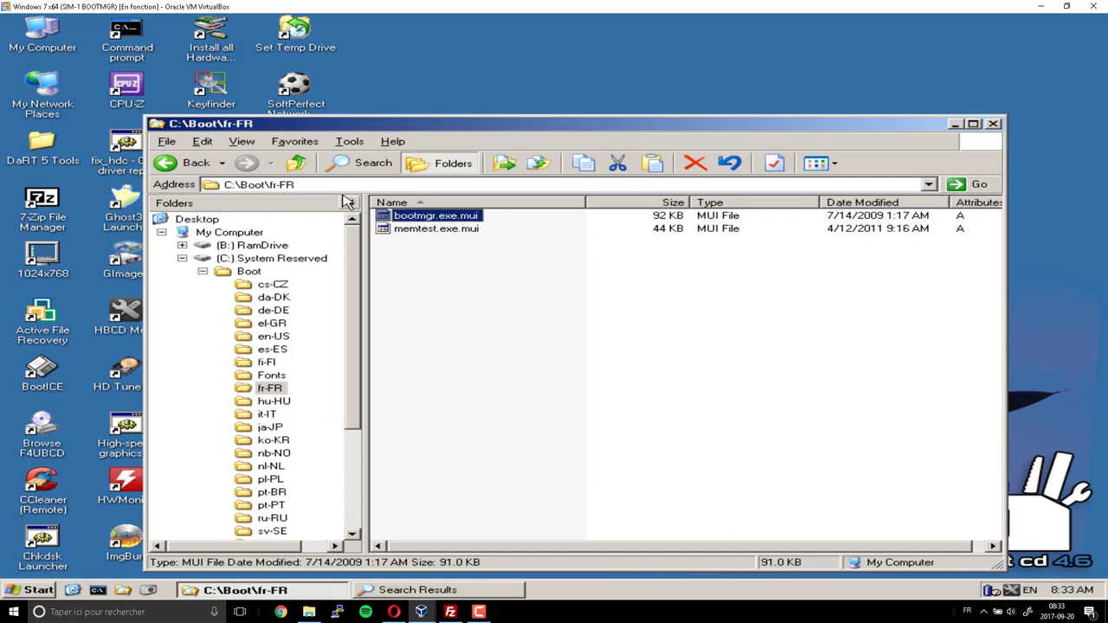
pyautogui.click(166, 163)
pyautogui.click(169, 166)
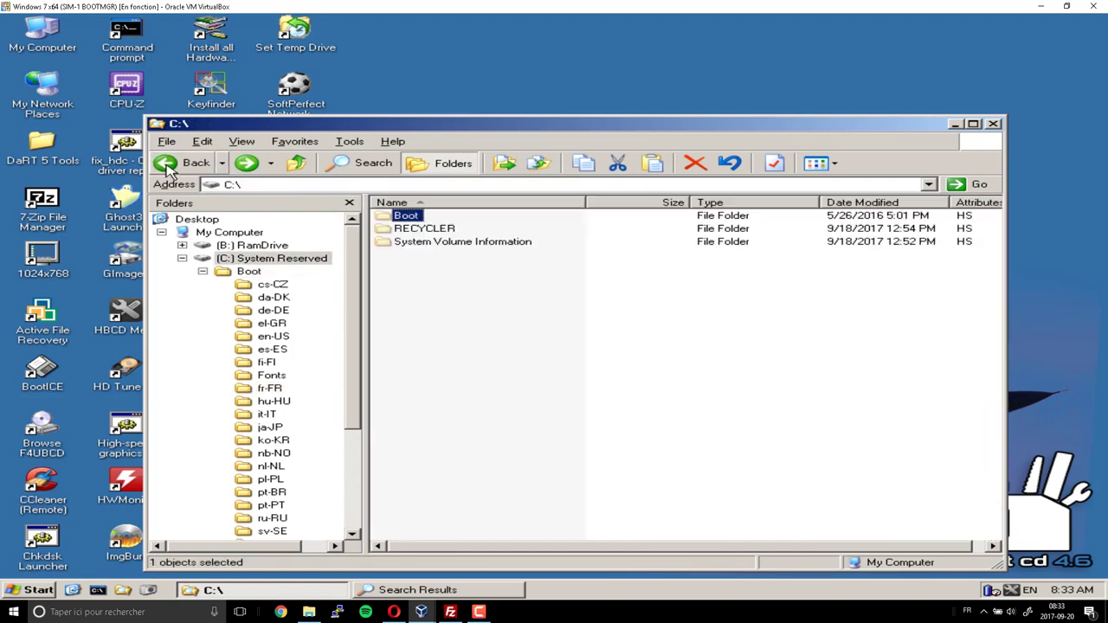
pyautogui.click(447, 278)
pyautogui.rightClick(447, 278)
pyautogui.click(489, 337)
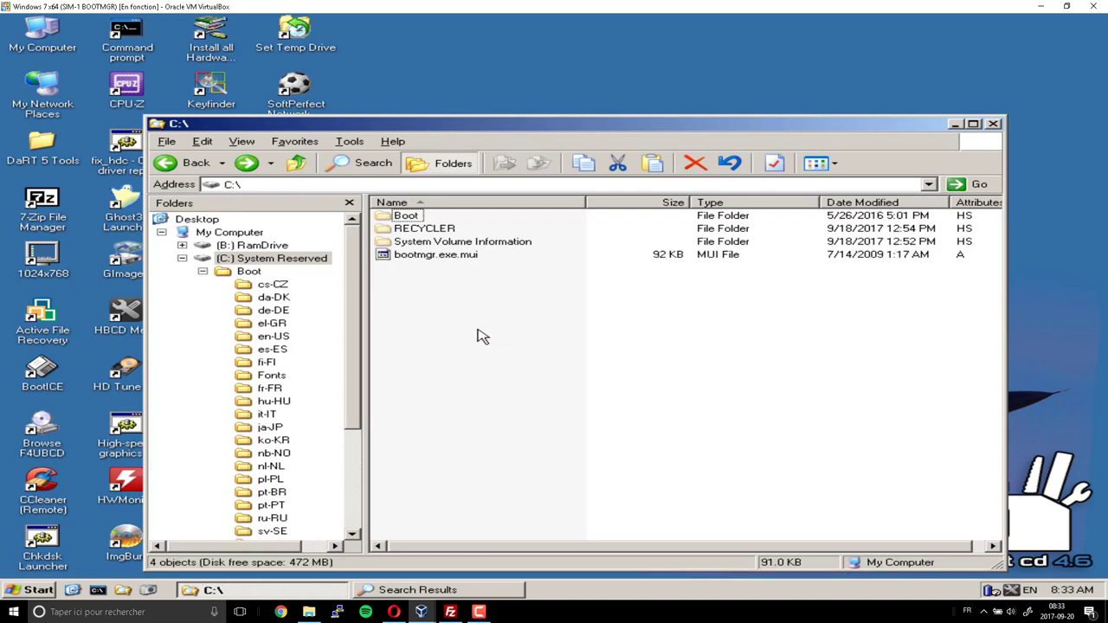
# Rename the copied bootmgr.exe.mui in the root of C: as bootmgr.exe.
pyautogui.click(476, 259)
pyautogui.click(475, 258)
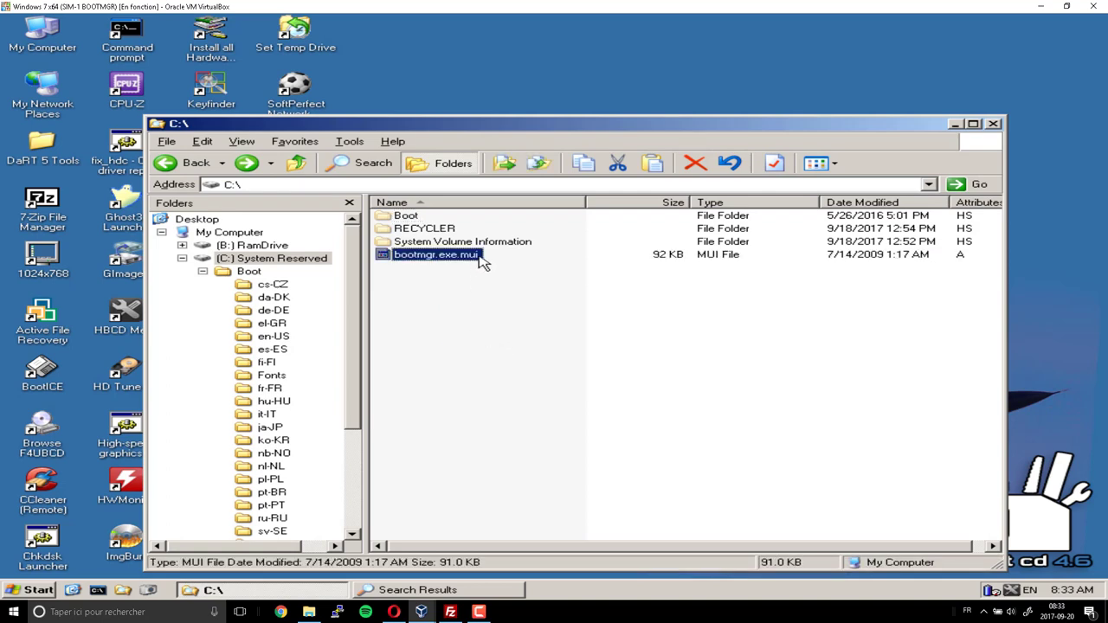
pyautogui.click(462, 255)
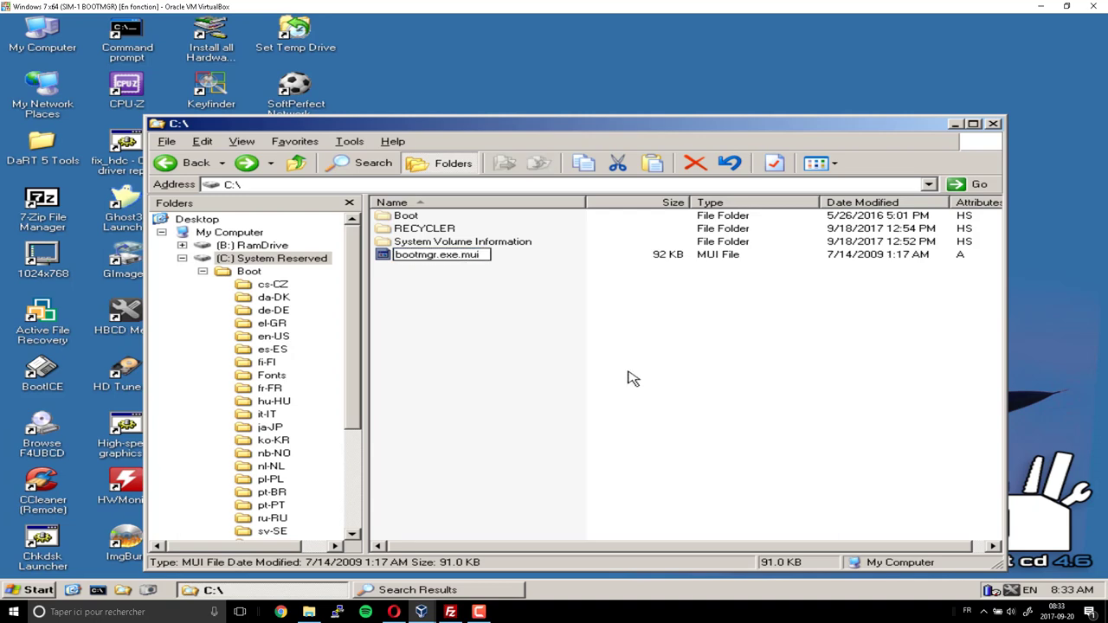
pyautogui.press('Delete')
pyautogui.press('Delete')
pyautogui.press('Delete')
pyautogui.press('BackSpace')
pyautogui.press('Return')
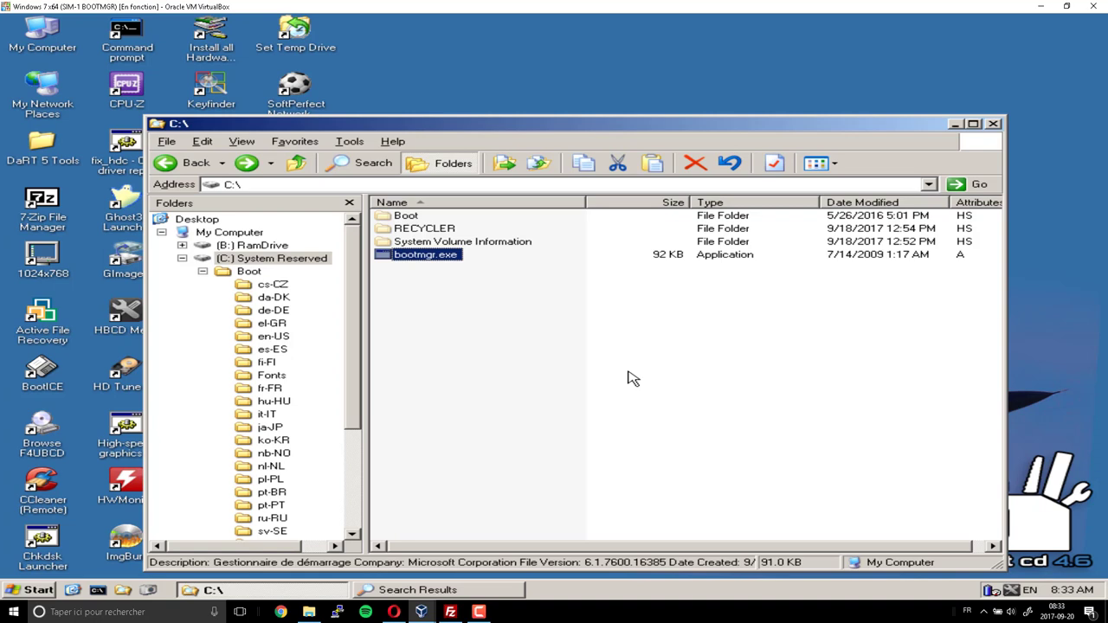
pyautogui.click(507, 373)
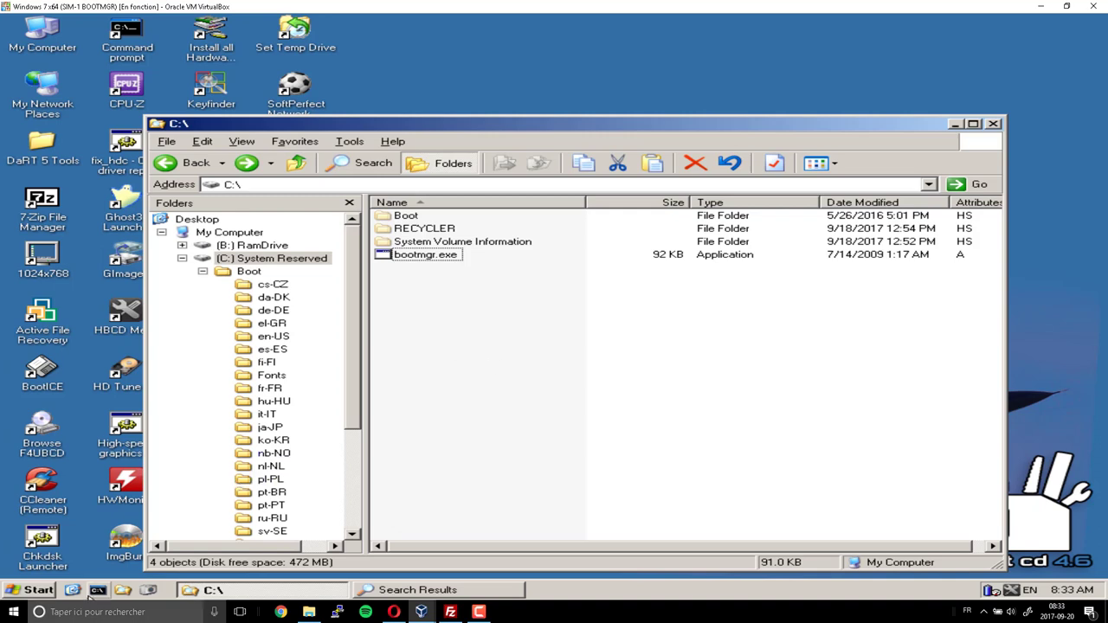
# Restart the virtual machine from MiniXP, call up the boot device selection and choose option 1.
pyautogui.click(35, 589)
pyautogui.click(82, 567)
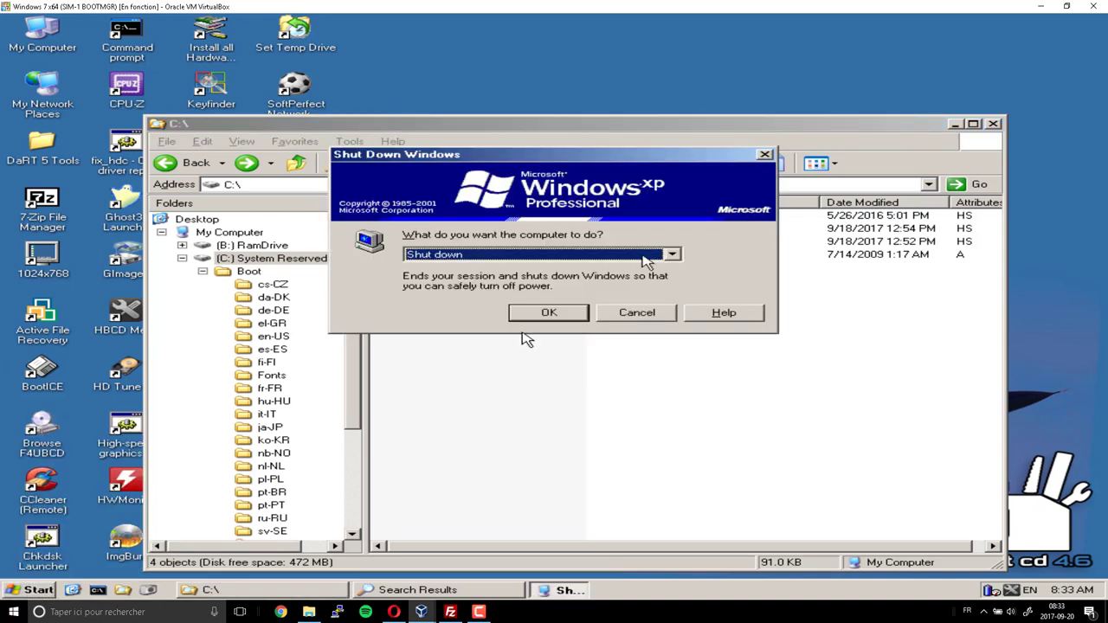
pyautogui.click(592, 254)
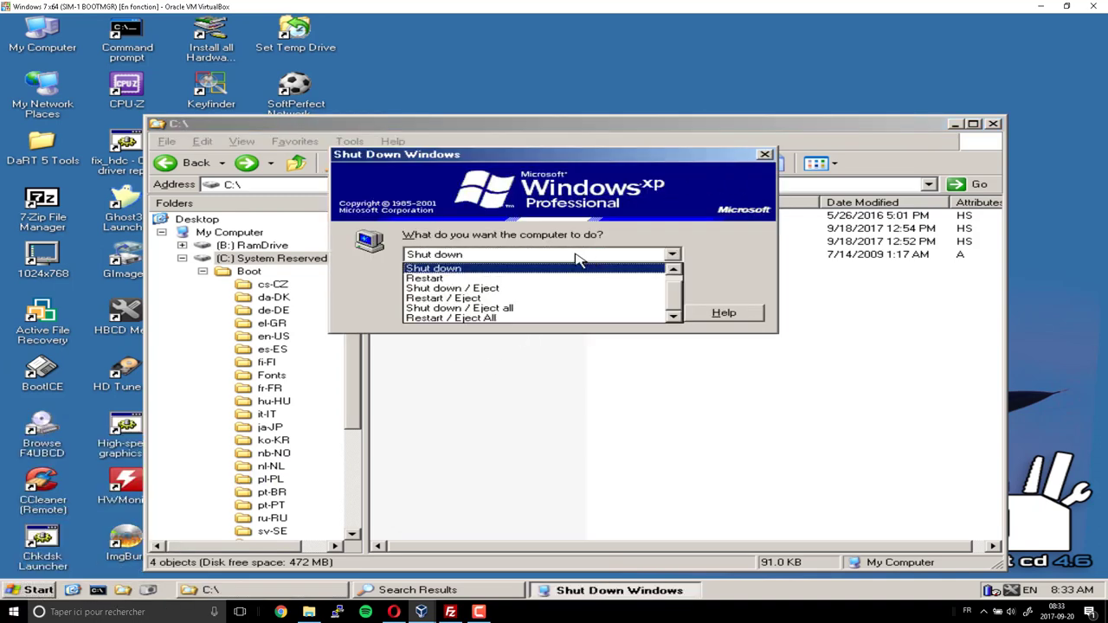
pyautogui.click(534, 300)
pyautogui.click(579, 317)
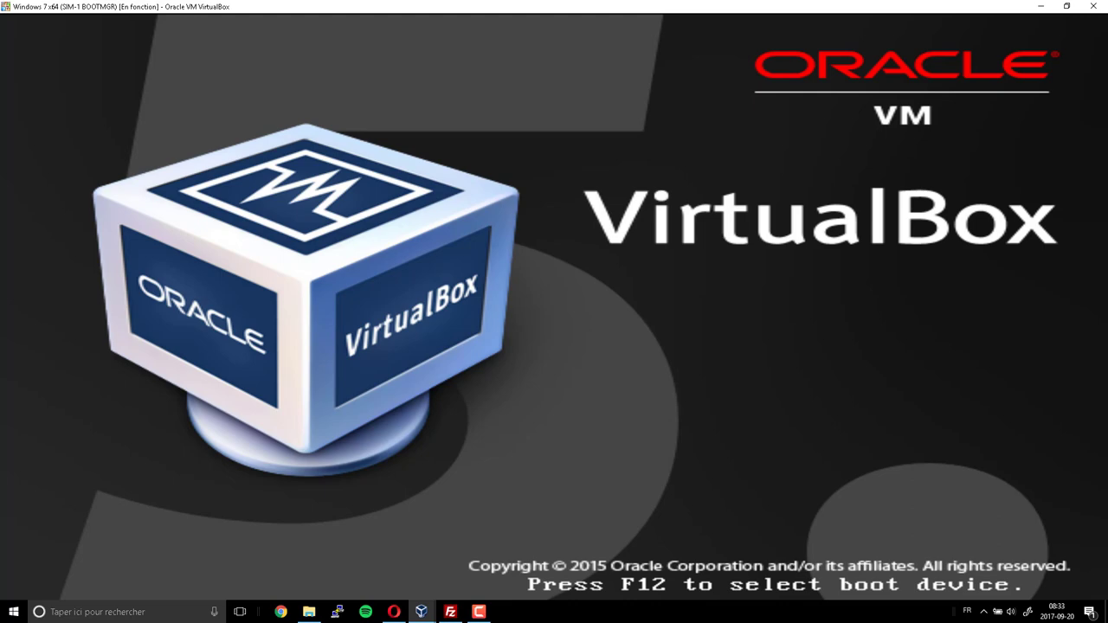
pyautogui.press('F12')
pyautogui.press('1')
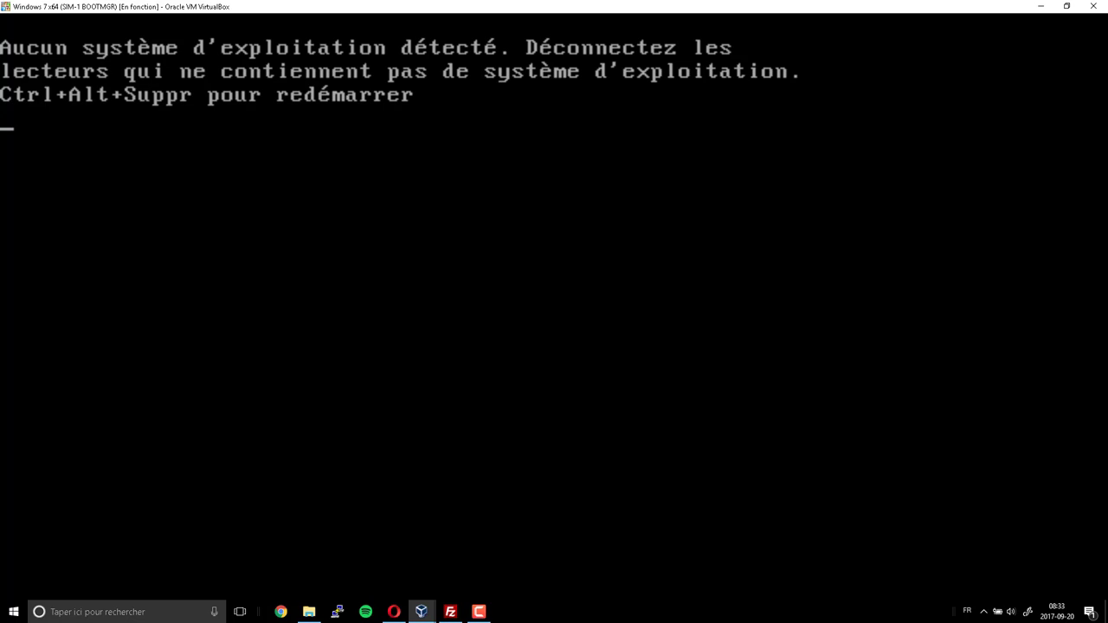
# Reboot the virtual machine and start the MiniXP Environment from the F4UBCD boot list.
pyautogui.hotkey('ctrl', 'alt', 'Delete')
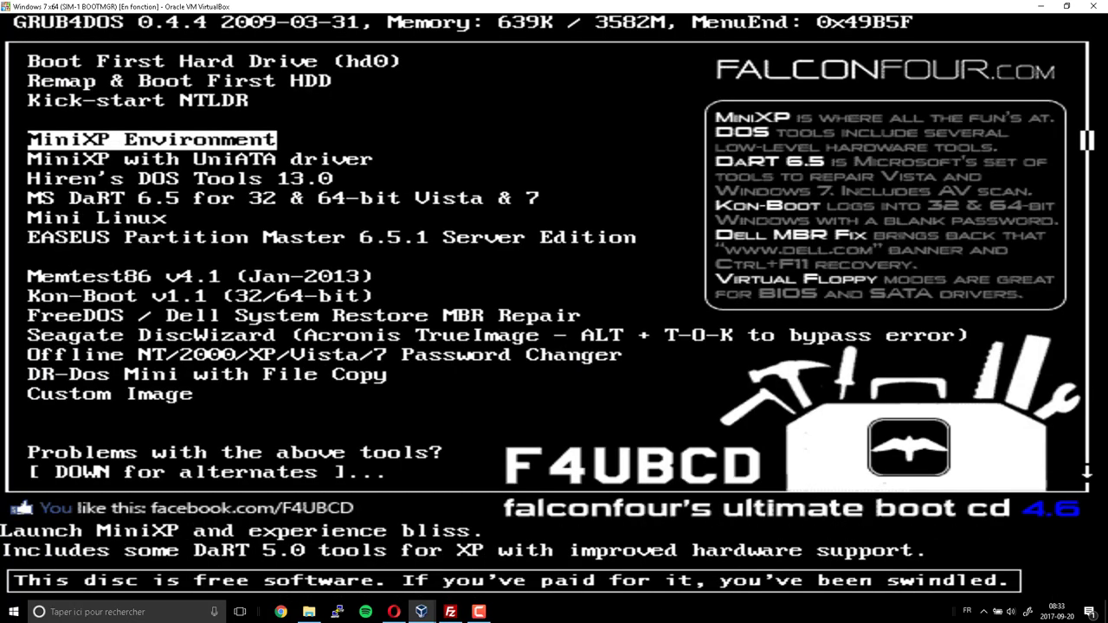
pyautogui.press('Return')
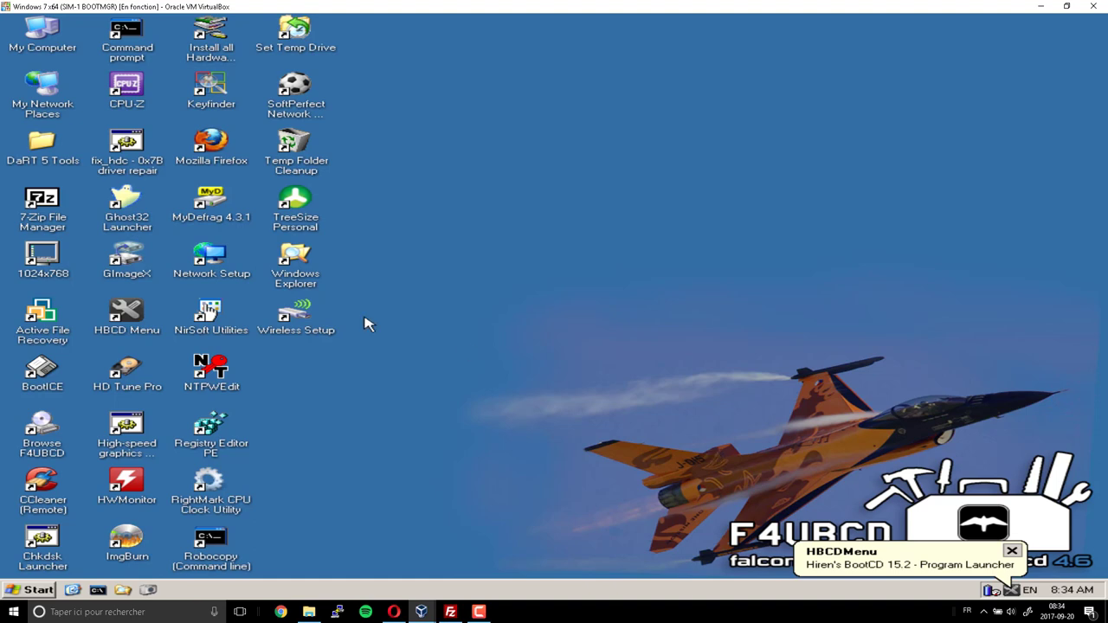
# Restart the virtual machine from MiniXP and try booting from hard disk 1 through the temporary boot device selection.
pyautogui.click(28, 593)
pyautogui.click(87, 567)
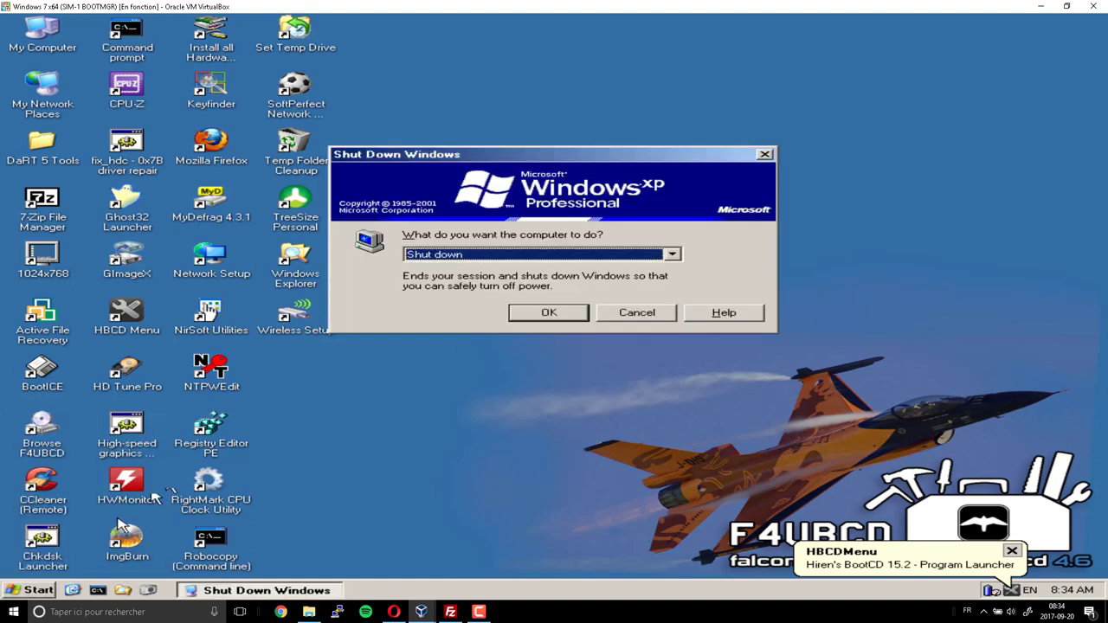
pyautogui.click(513, 256)
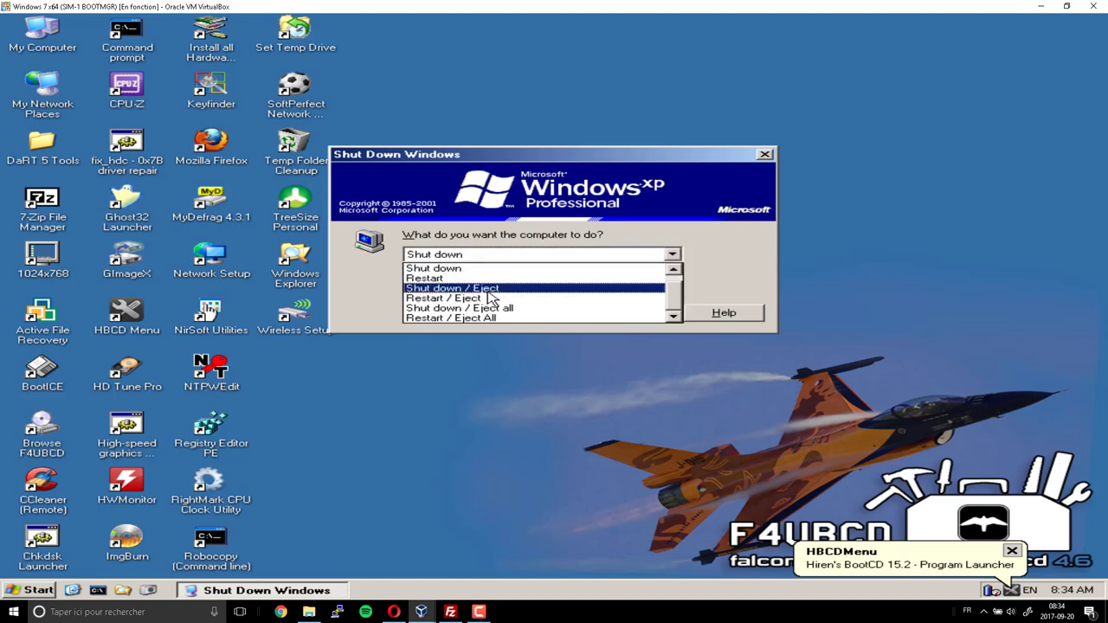
pyautogui.click(487, 280)
pyautogui.click(537, 315)
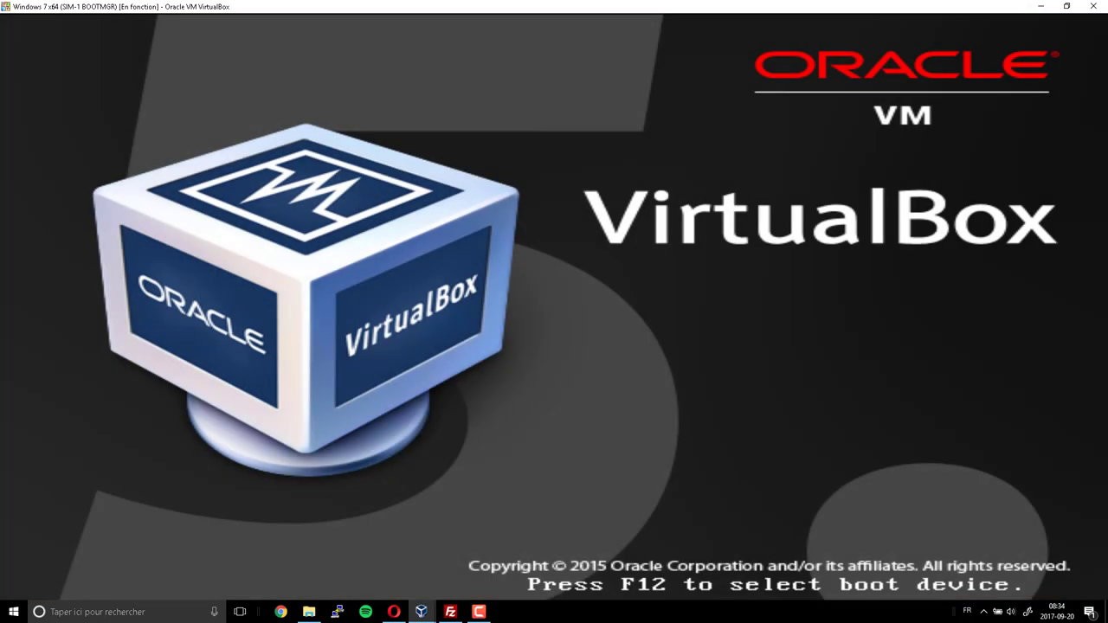
pyautogui.press('F12')
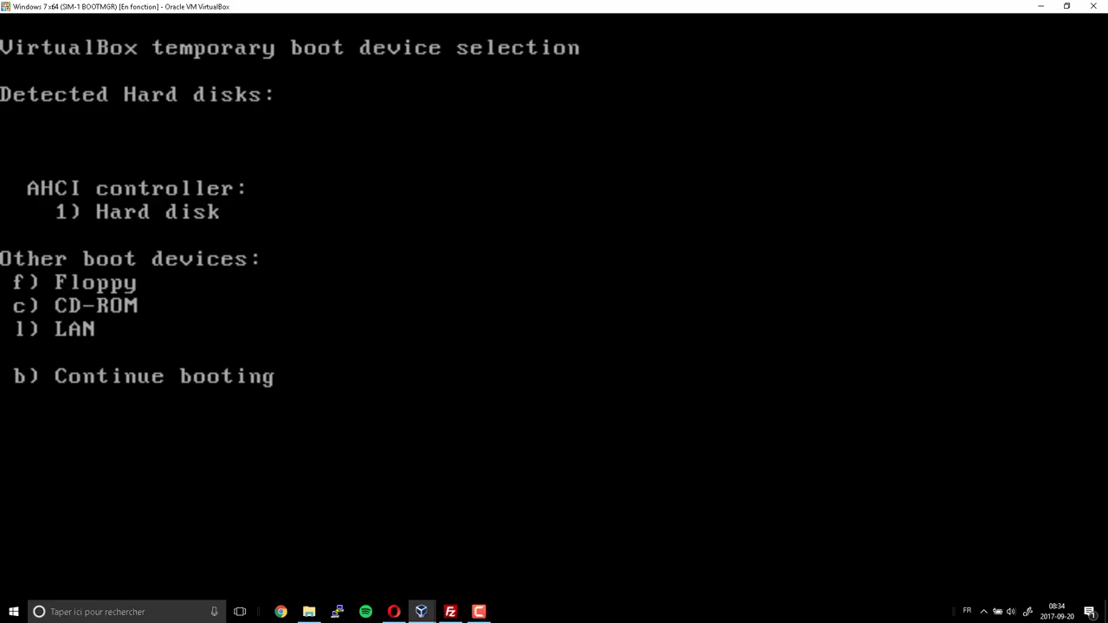
pyautogui.press('1')
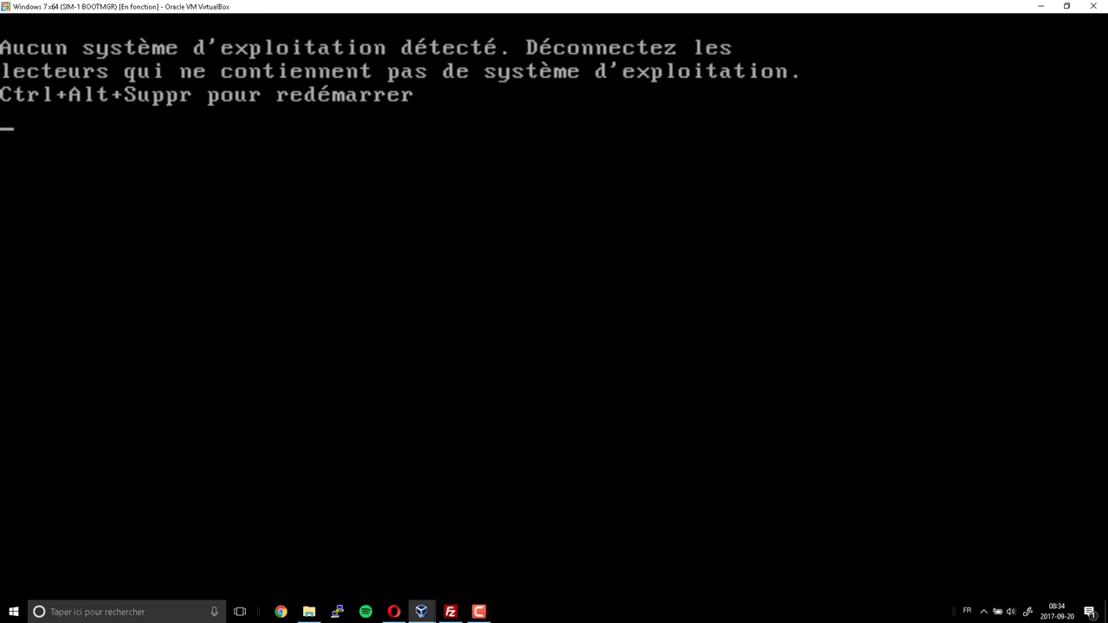
# Reboot the virtual machine and start MS DaRT 6.5 for 64-bit systems from the F4UBCD disc.
pyautogui.hotkey('ctrl', 'alt', 'Delete')
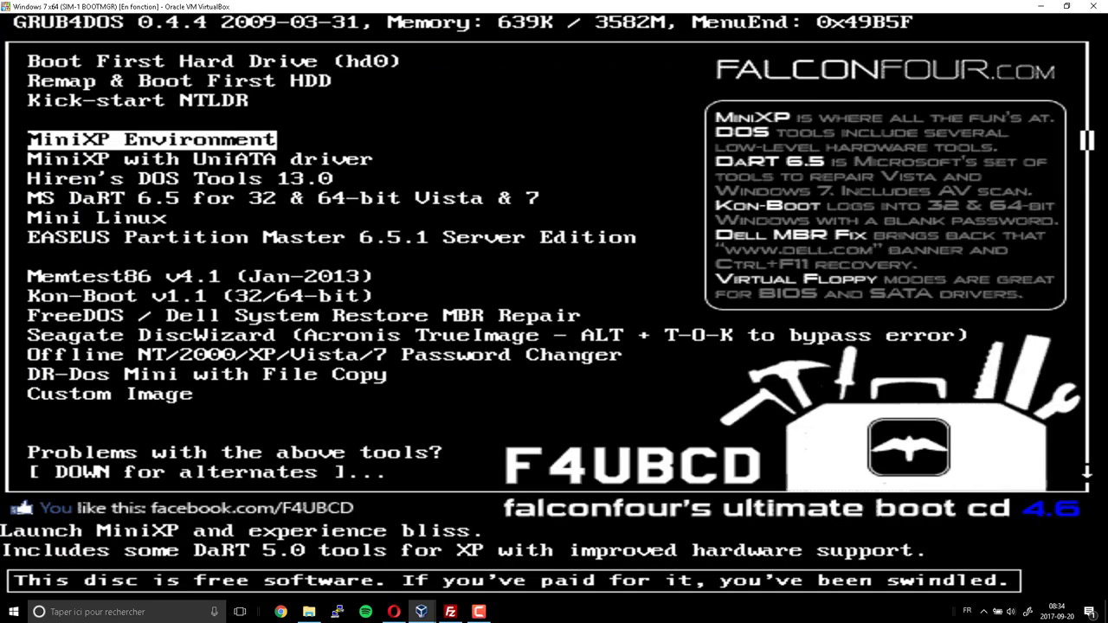
pyautogui.press('Down')
pyautogui.press('Down')
pyautogui.press('Down')
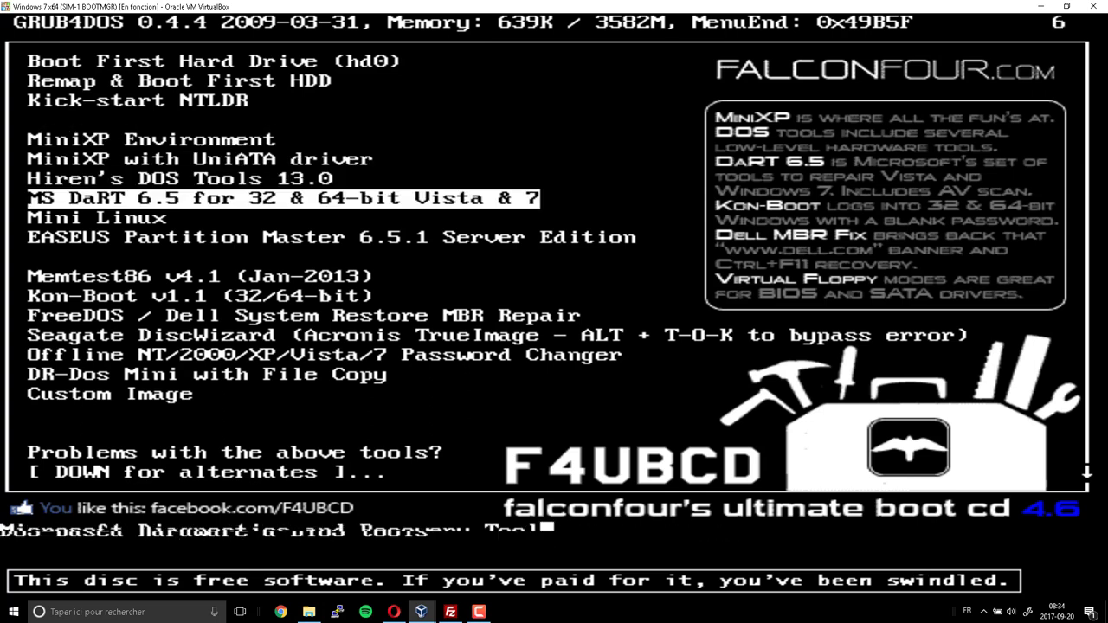
pyautogui.press('Return')
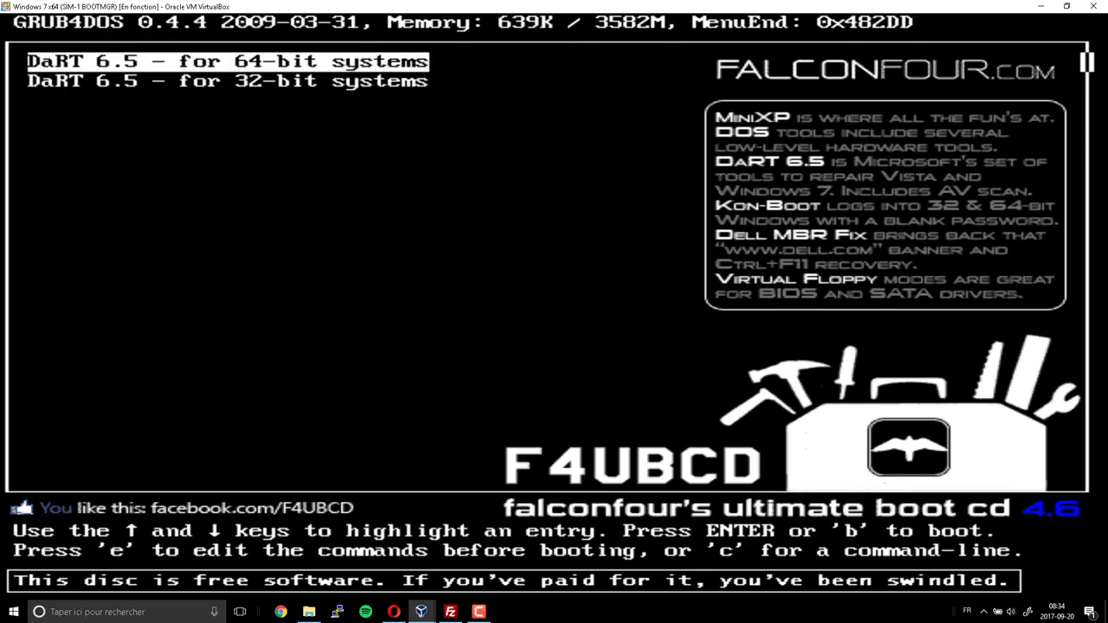
pyautogui.press('Return')
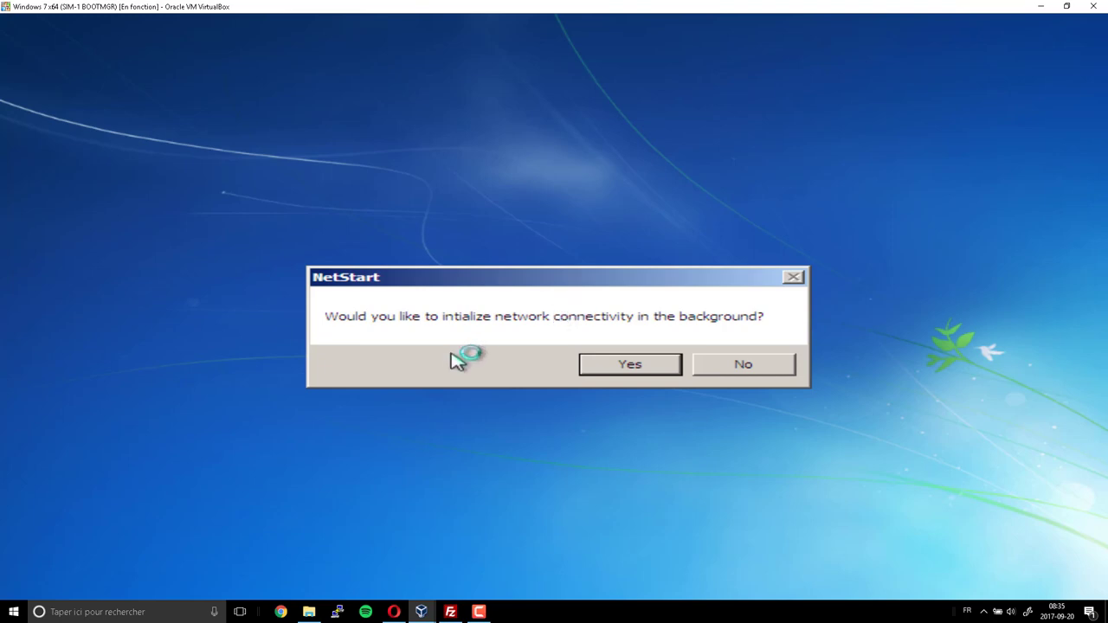
# Accept background network initialization and drive letter remapping, and continue with the recovery tools for the Windows installation.
pyautogui.click(655, 364)
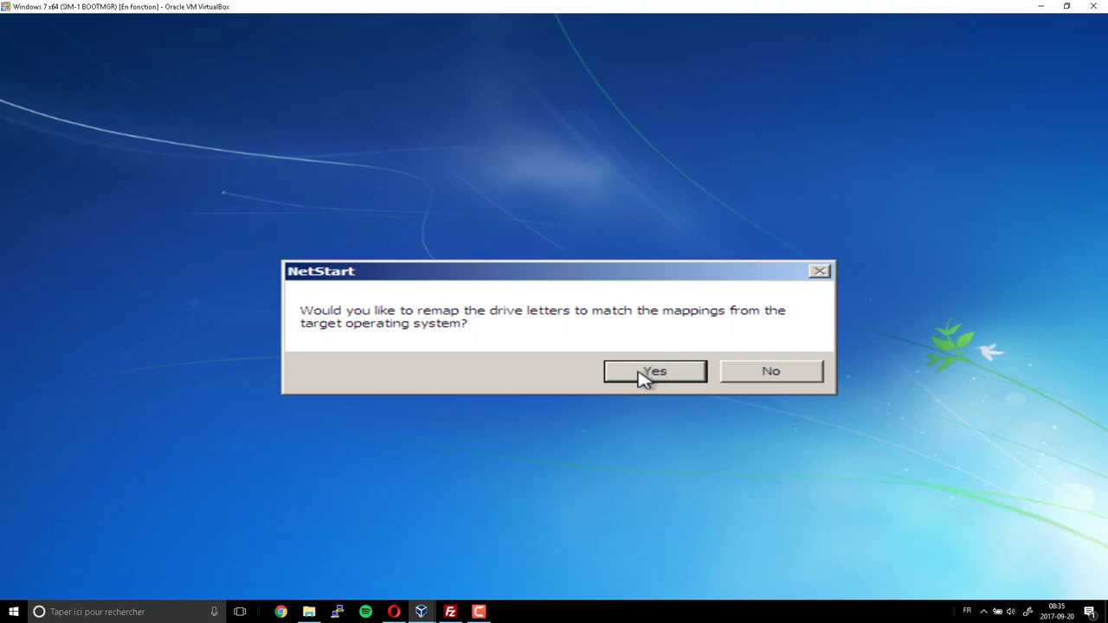
pyautogui.click(641, 374)
pyautogui.click(638, 381)
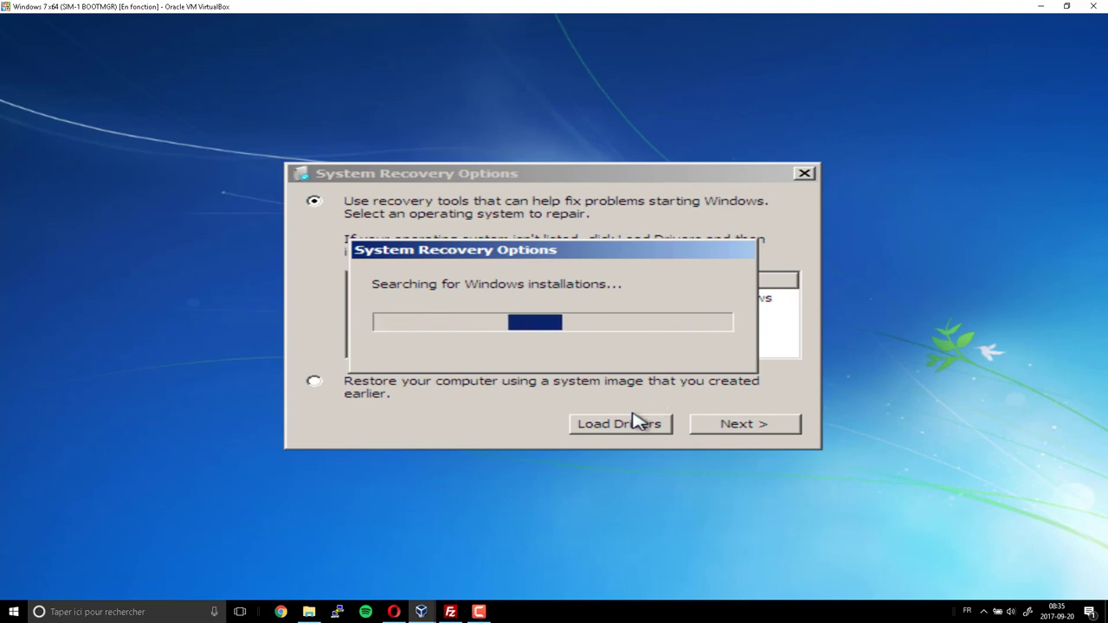
pyautogui.click(711, 424)
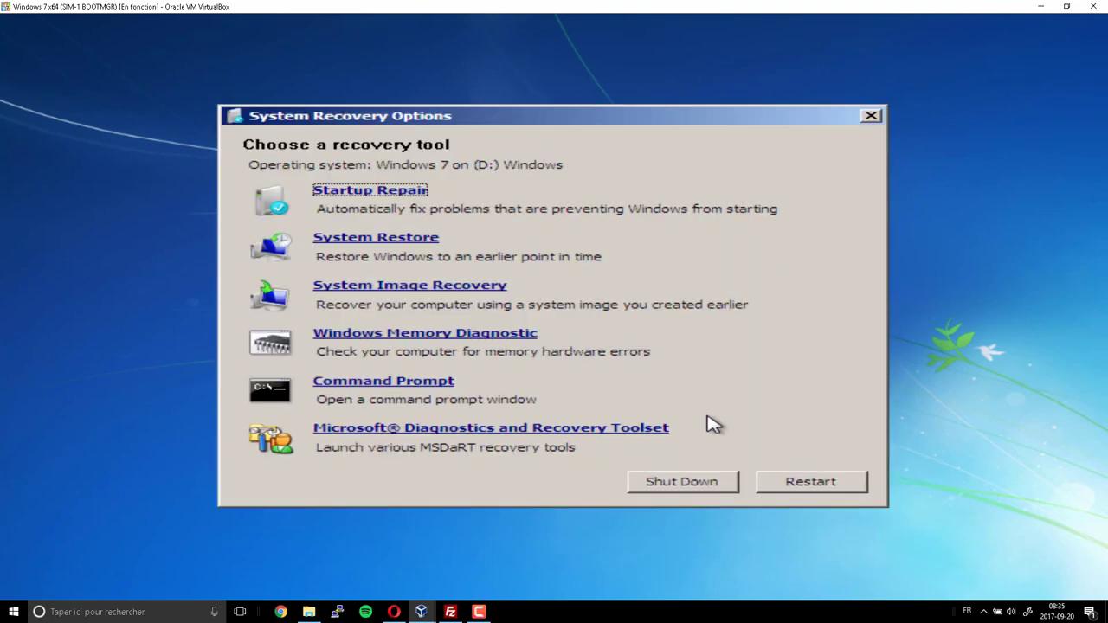
# Open a recovery command prompt and display the available options with bootrec /?
pyautogui.click(438, 382)
pyautogui.write('b')
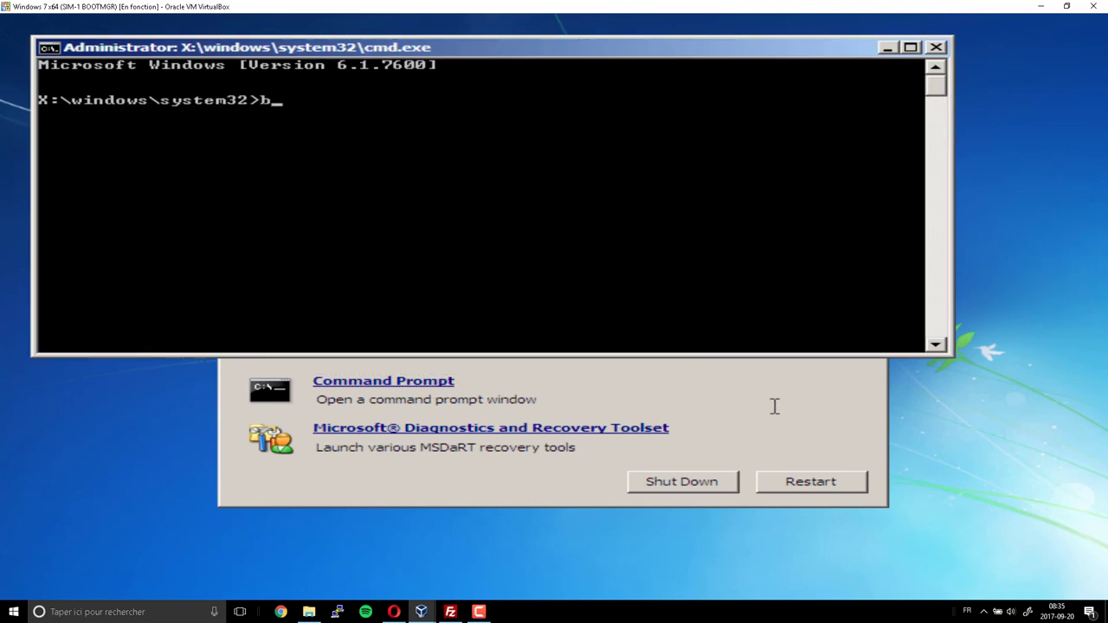
pyautogui.write('ootrec /?')
pyautogui.press('Return')
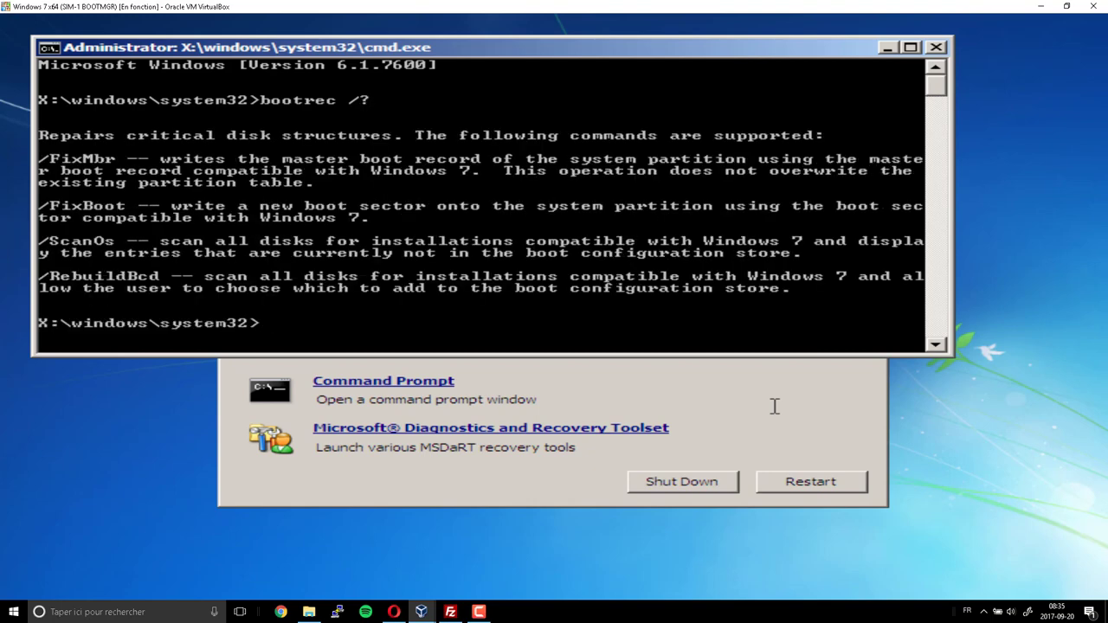
# Write a new boot sector with bootrec /fixboot and close the command prompt.
pyautogui.write('bootrec /fi')
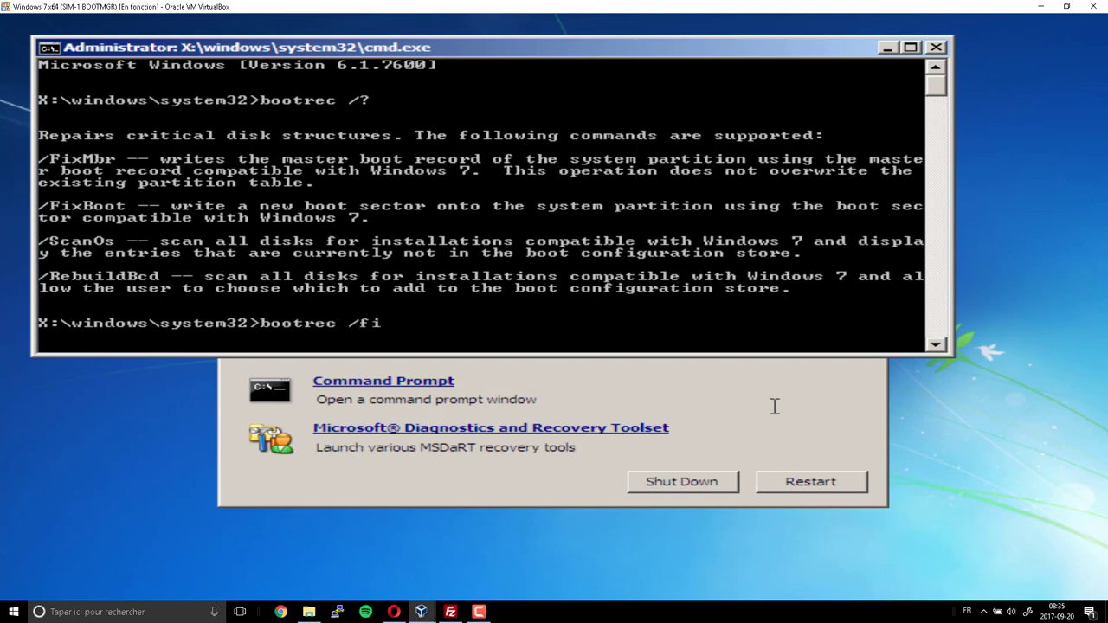
pyautogui.write('xboot')
pyautogui.press('Return')
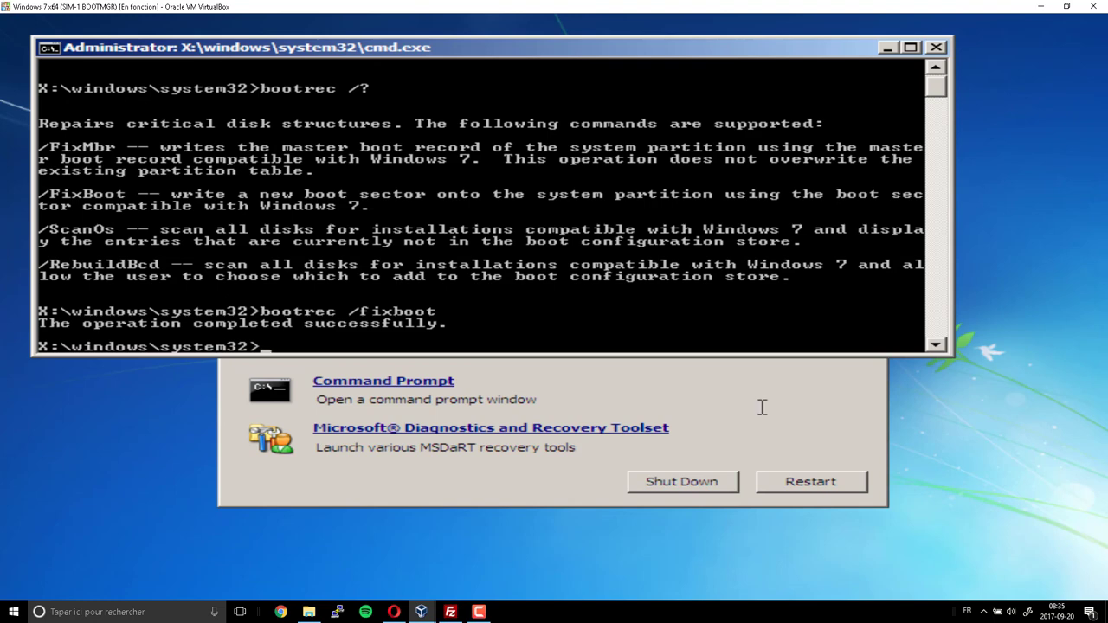
pyautogui.click(935, 46)
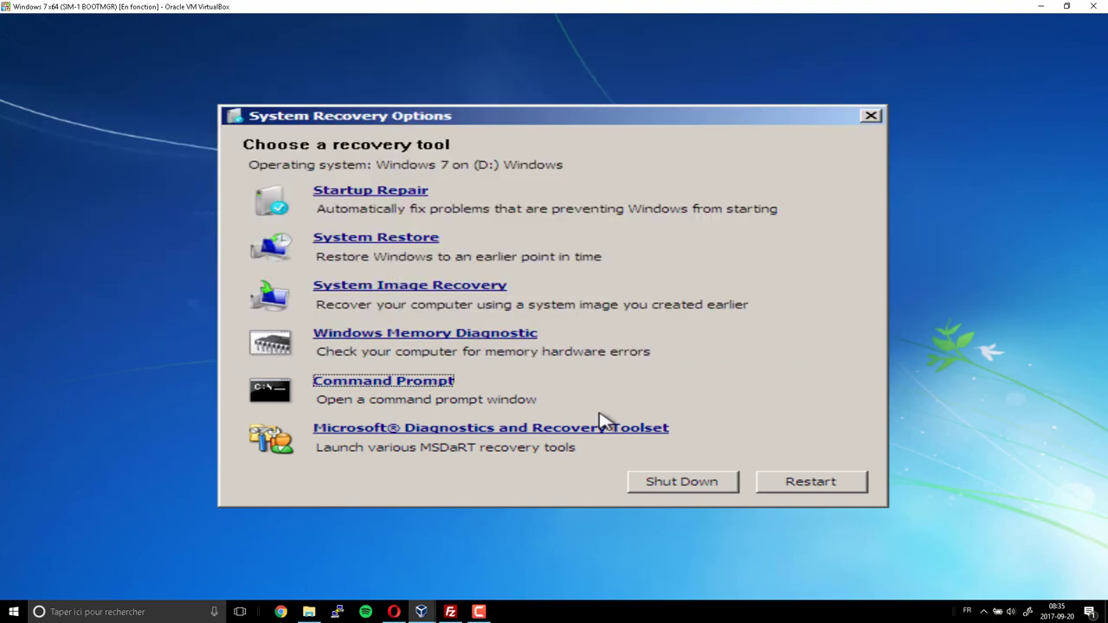
# Inspect the Boot (X:), F4UBCD (D:) and Windows (C:) drives in the MSDaRT Explorer, and return to the recovery options.
pyautogui.click(564, 430)
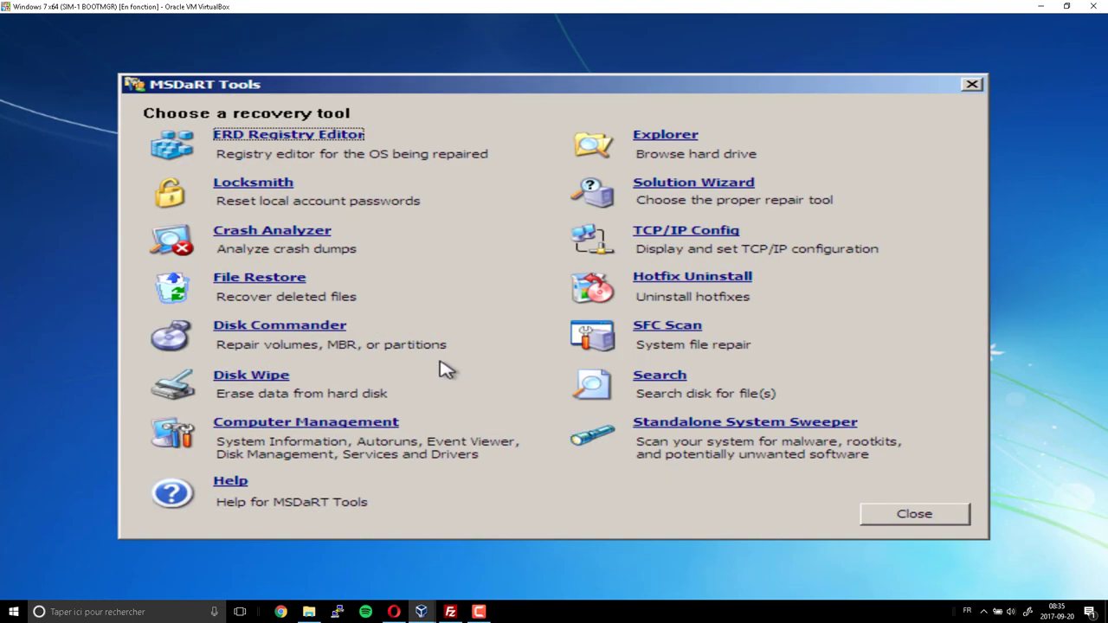
pyautogui.click(665, 135)
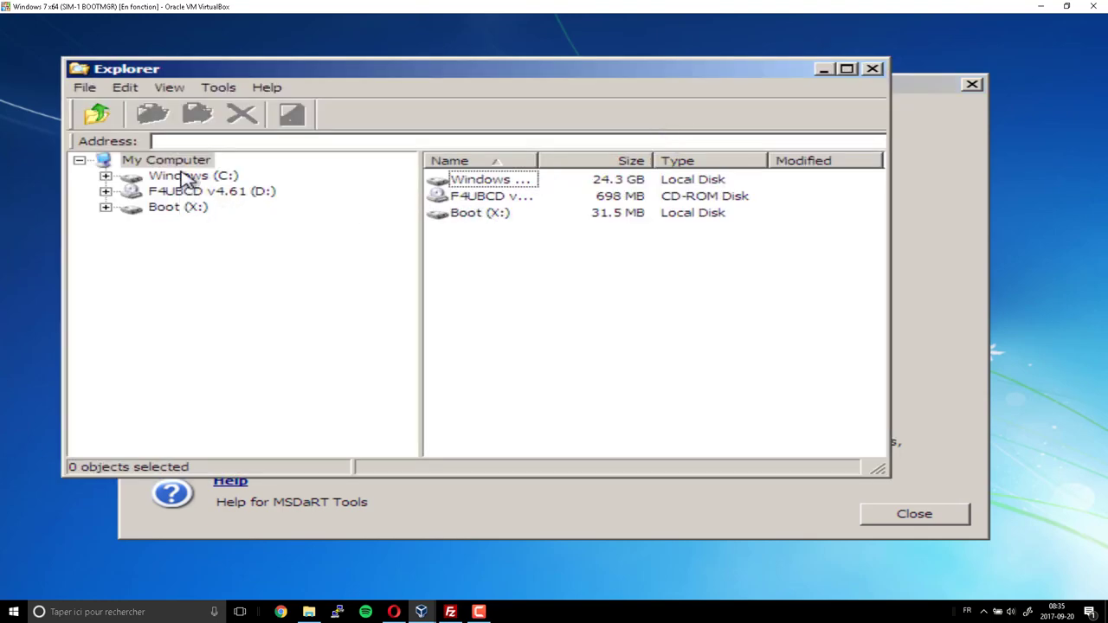
pyautogui.click(177, 208)
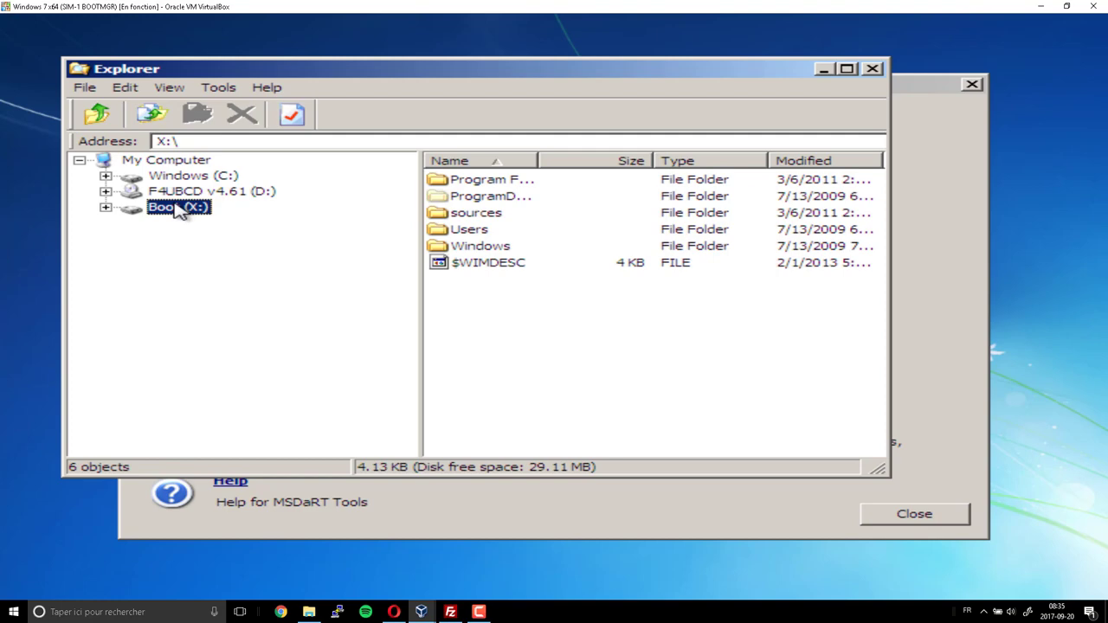
pyautogui.click(173, 192)
pyautogui.click(184, 177)
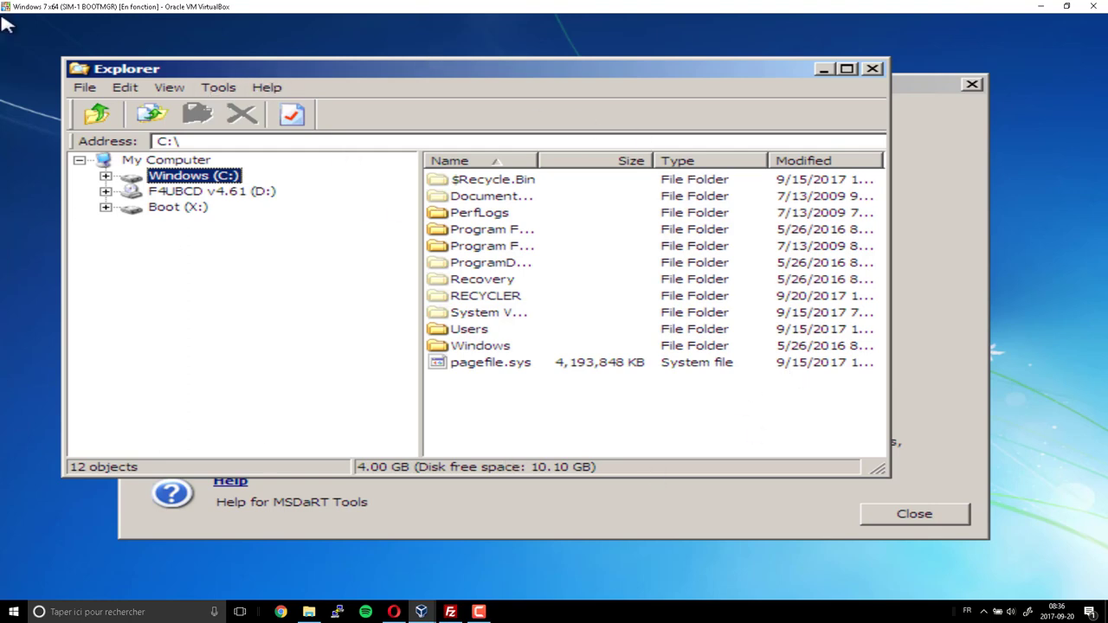
pyautogui.click(873, 69)
pyautogui.click(945, 522)
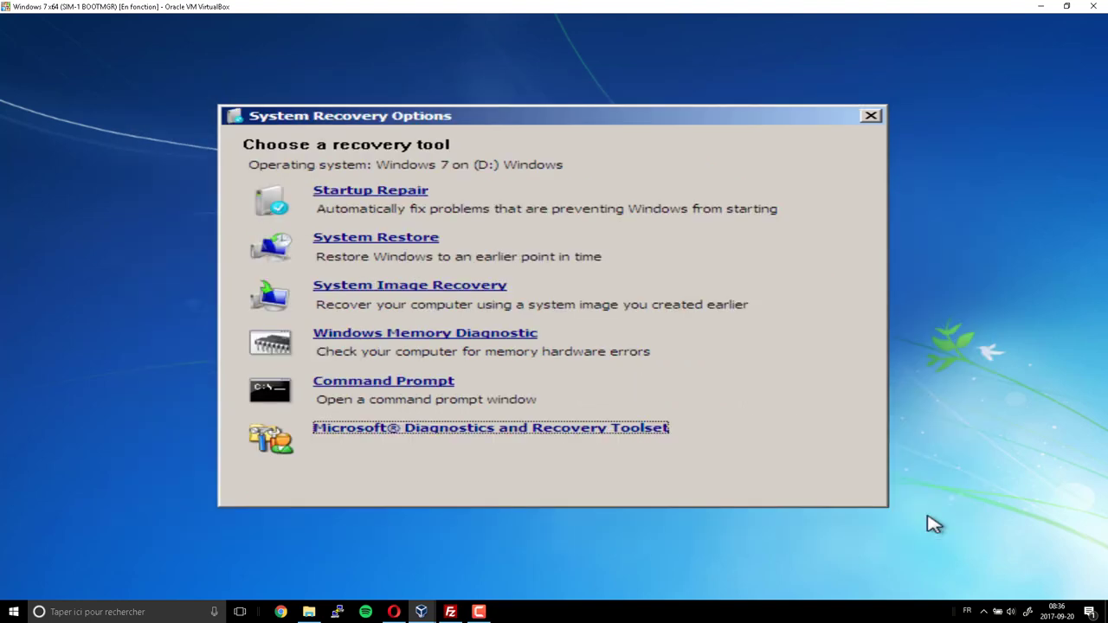
# Open a recovery command prompt, start diskpart and list the disks.
pyautogui.click(360, 389)
pyautogui.write('fd')
pyautogui.press('BackSpace')
pyautogui.press('BackSpace')
pyautogui.write('diskpart')
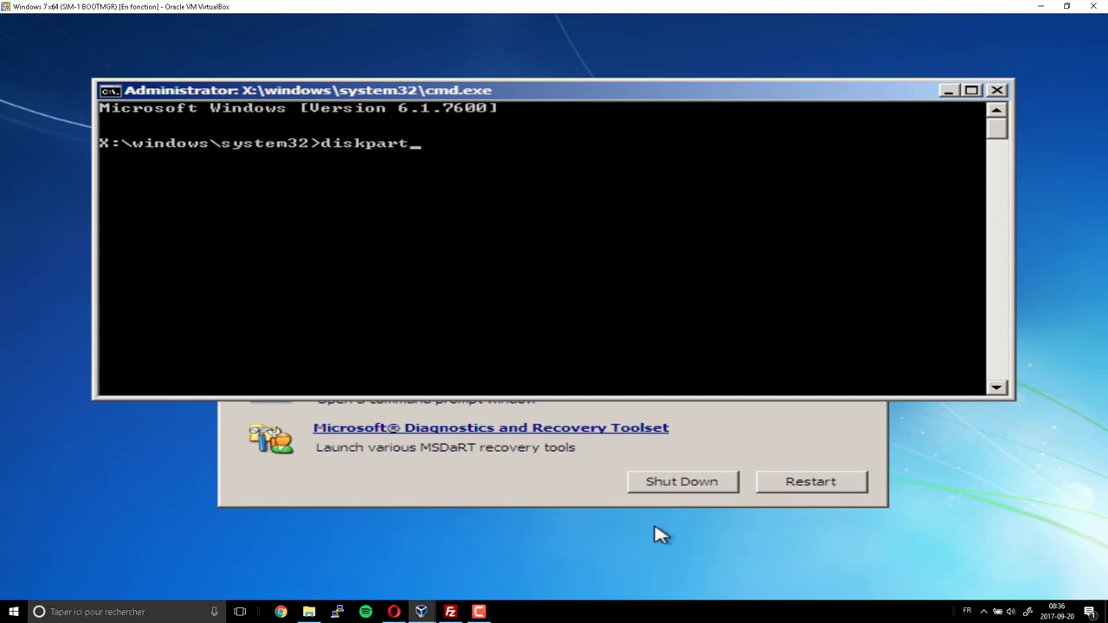
pyautogui.press('Return')
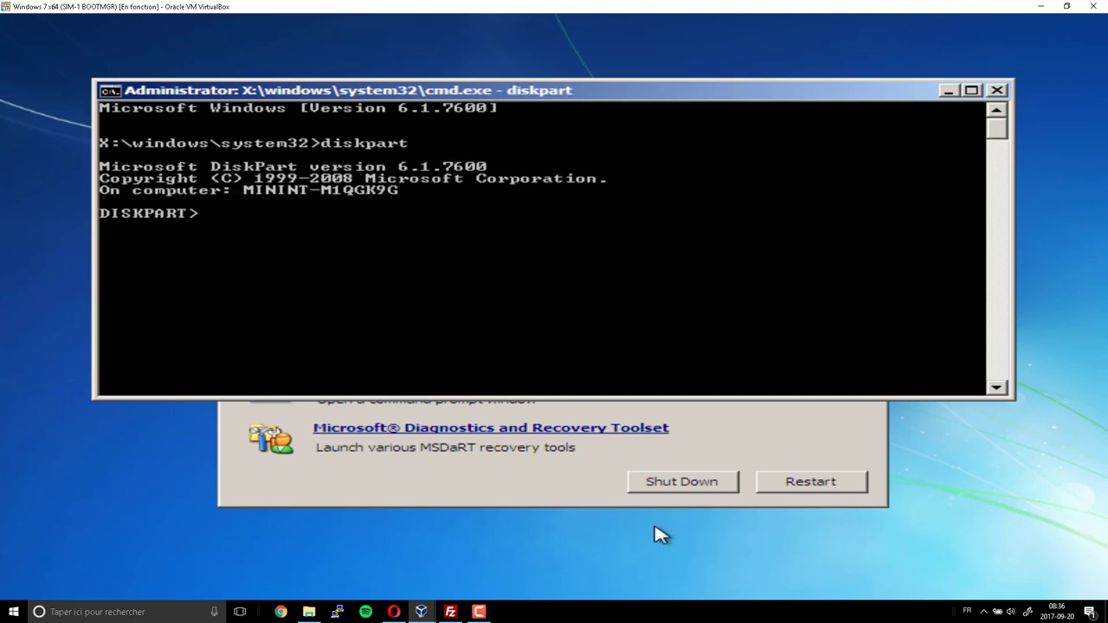
pyautogui.write('list disk')
pyautogui.press('Return')
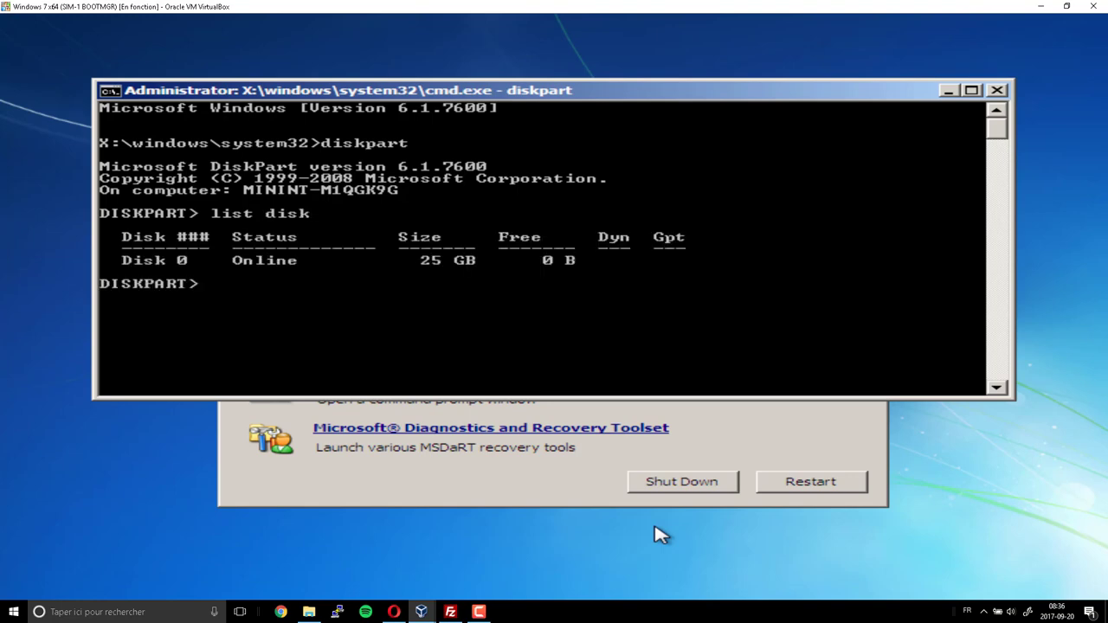
# Select disk 0 in diskpart and list its volumes with list vol.
pyautogui.write('sel disk 0')
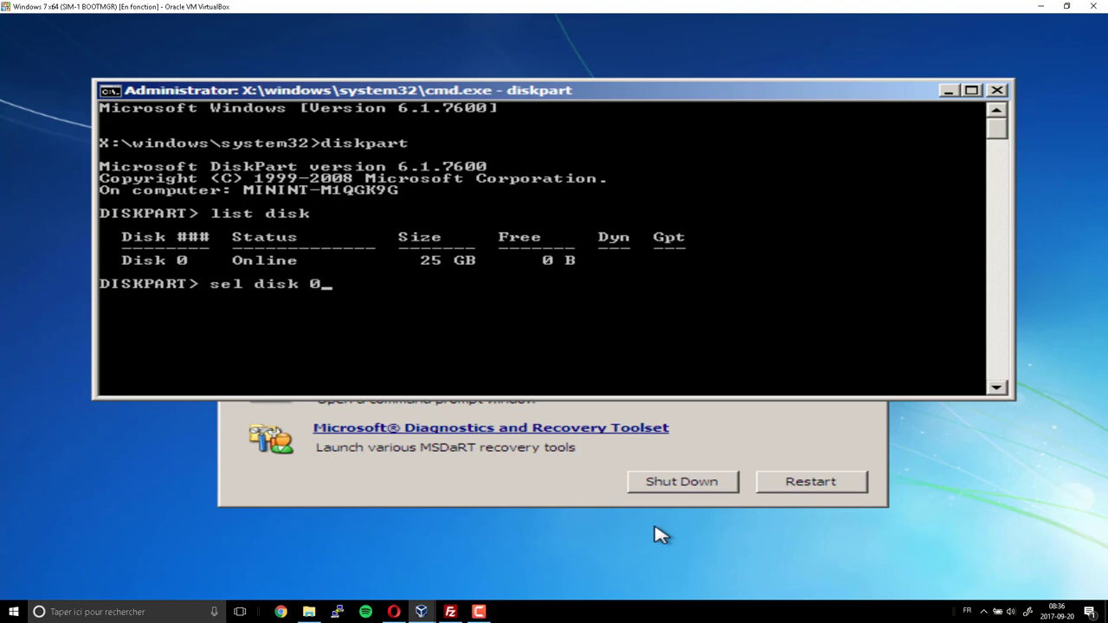
pyautogui.press('Return')
pyautogui.write('list vol')
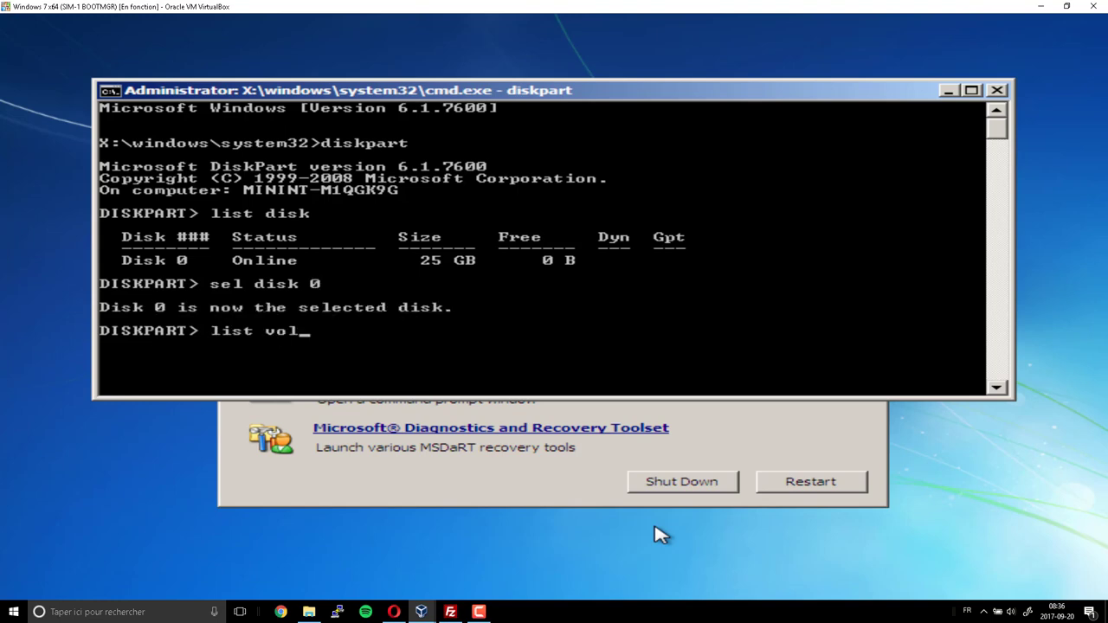
pyautogui.press('Return')
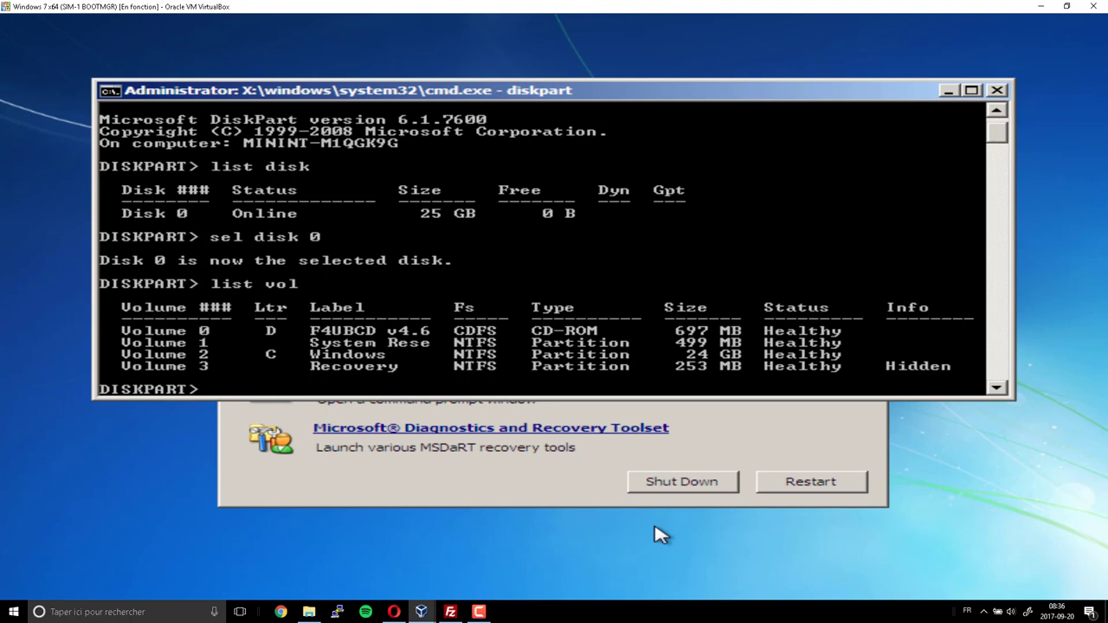
# Assign drive letter Z to volume 1, the System Reserved partition, and list the volumes again.
pyautogui.write('sel volume 1')
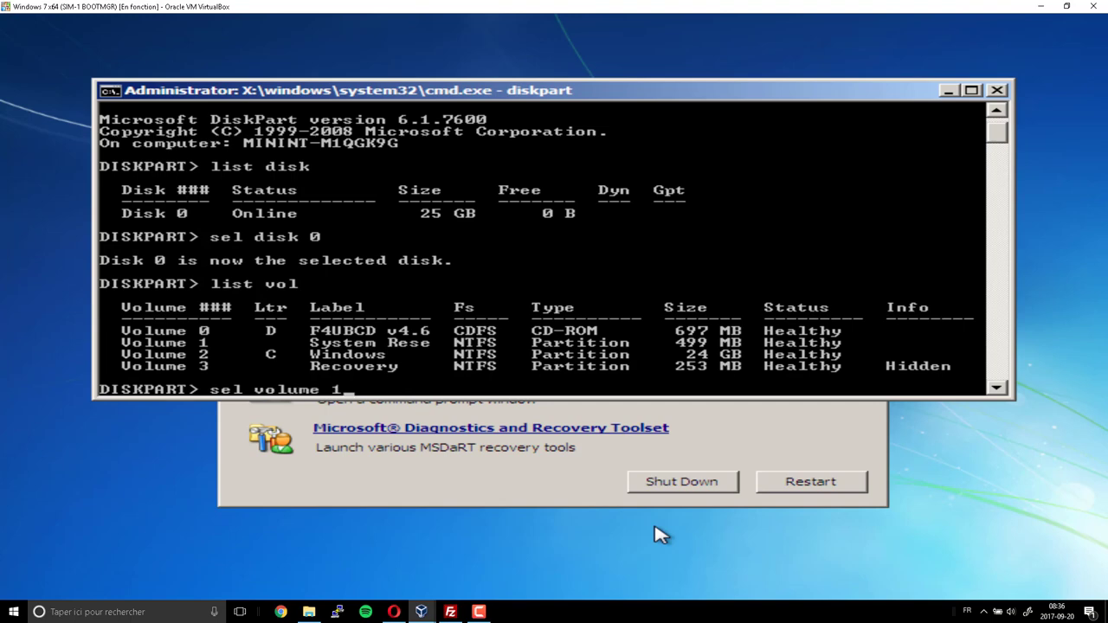
pyautogui.press('Return')
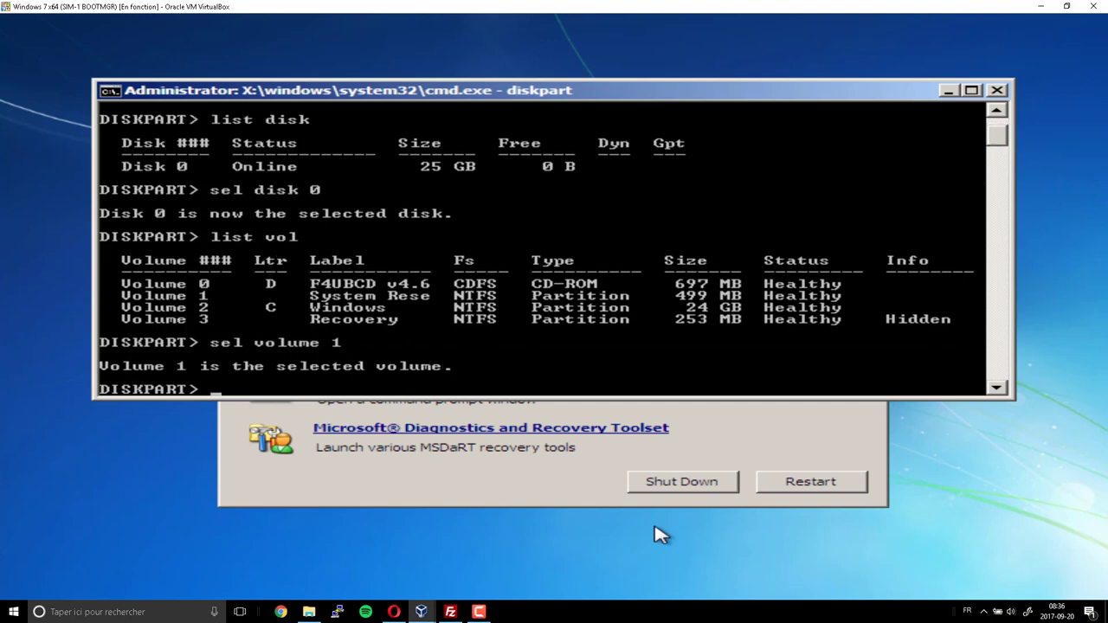
pyautogui.write('assign letter=')
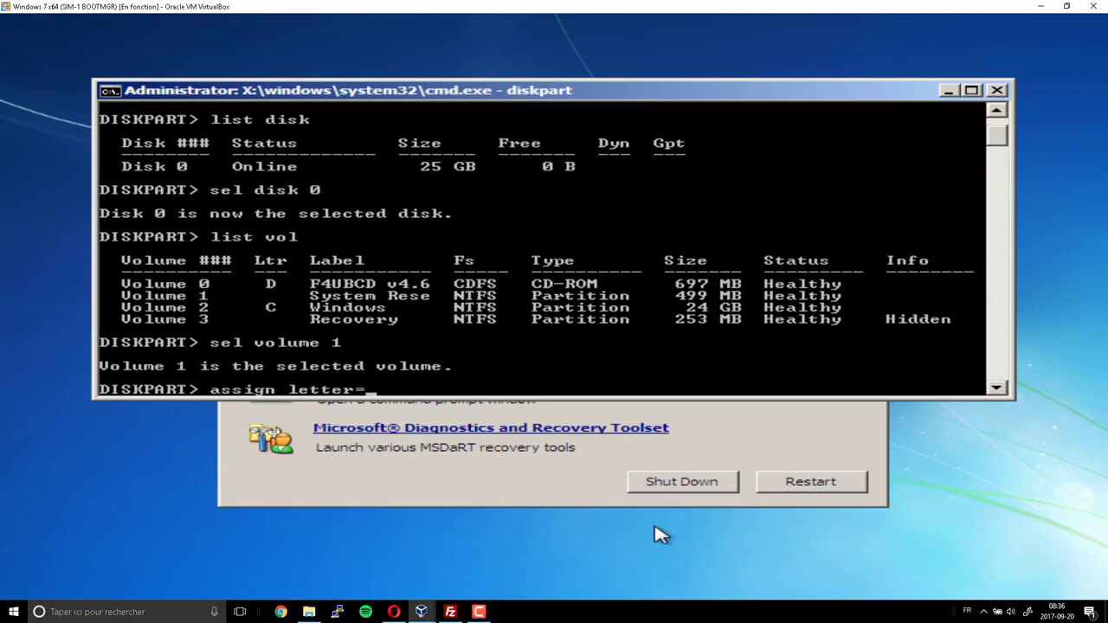
pyautogui.write('Z')
pyautogui.press('Return')
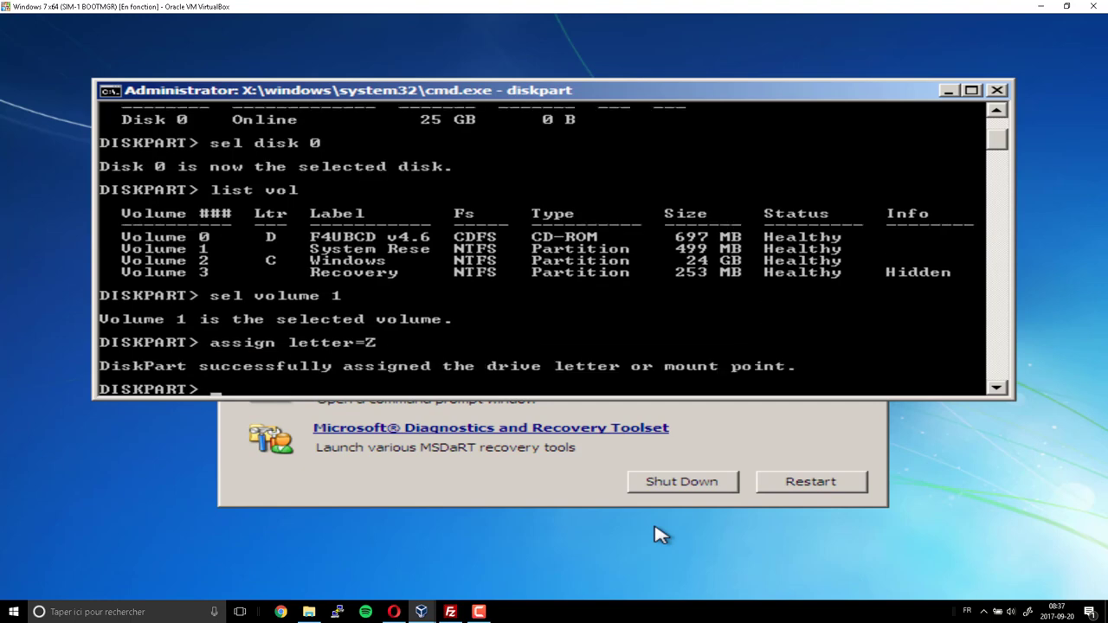
pyautogui.write('list volume')
pyautogui.press('Return')
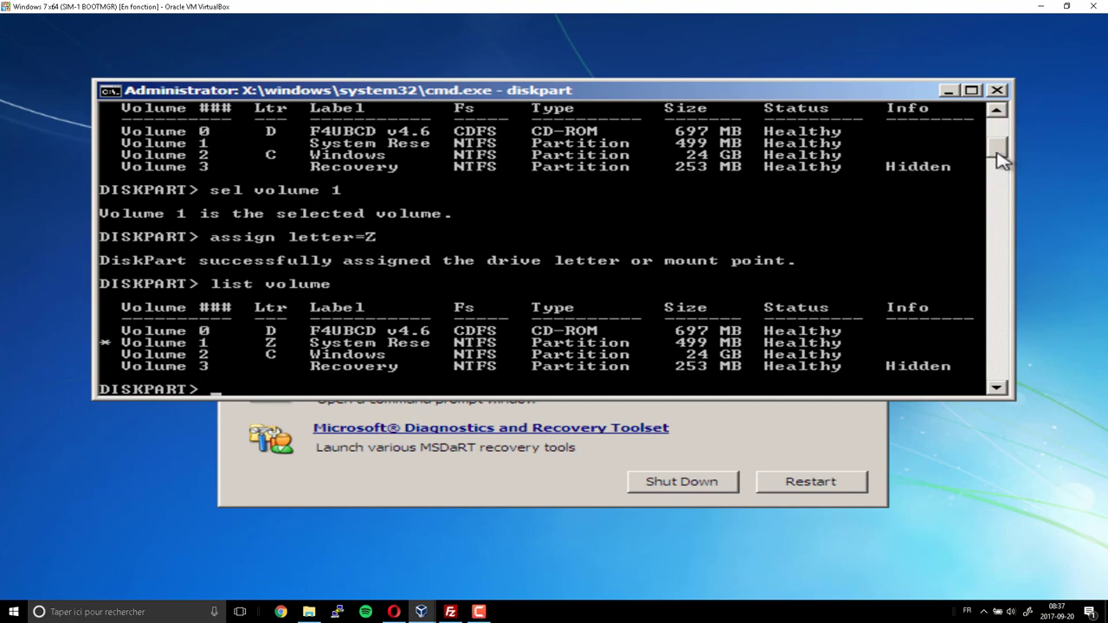
# Close the command prompt and expand the System Reserved (Z:) drive in the MSDaRT Explorer.
pyautogui.click(996, 90)
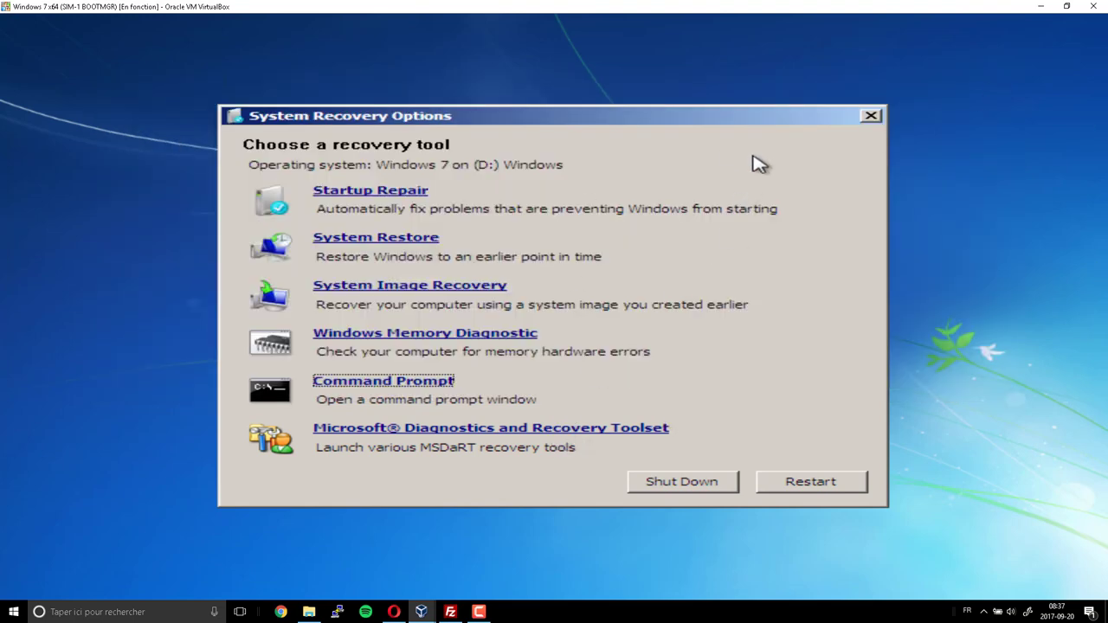
pyautogui.click(653, 428)
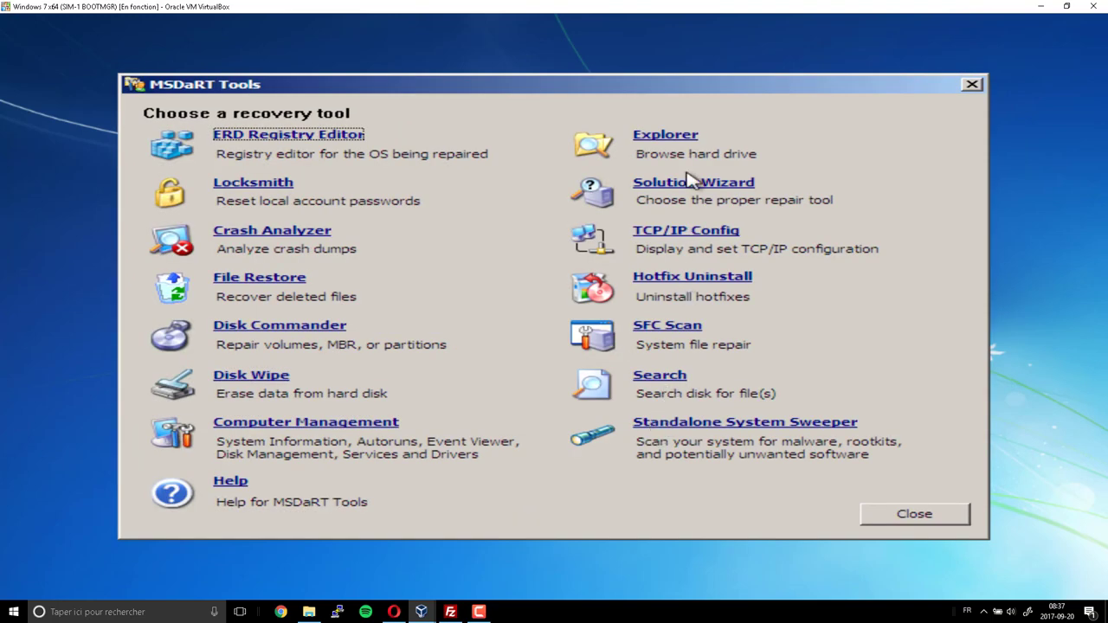
pyautogui.click(675, 137)
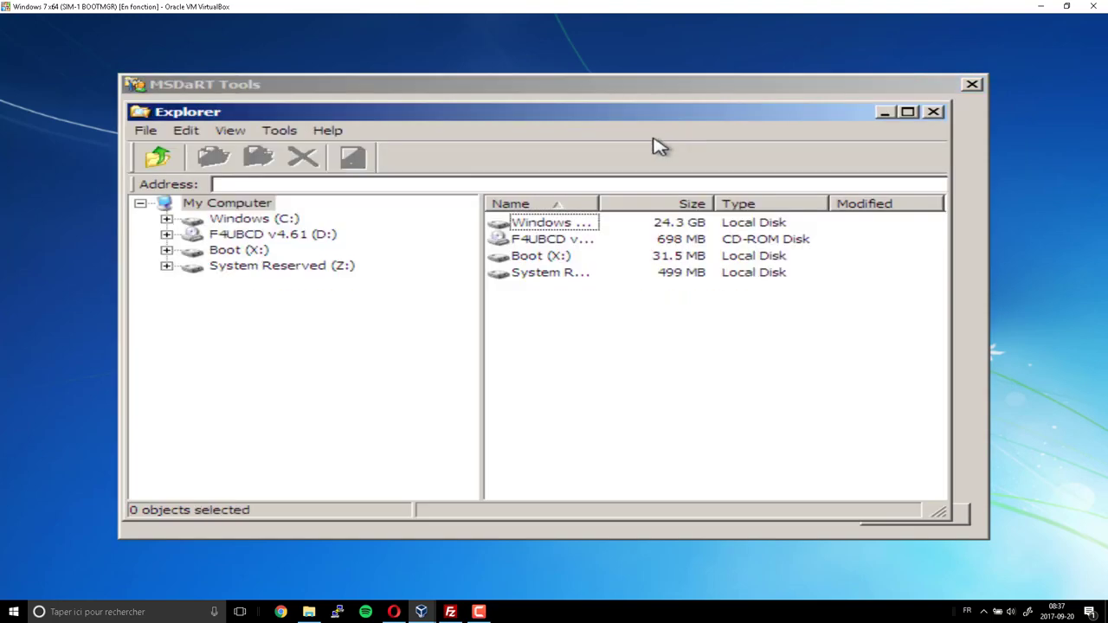
pyautogui.click(282, 271)
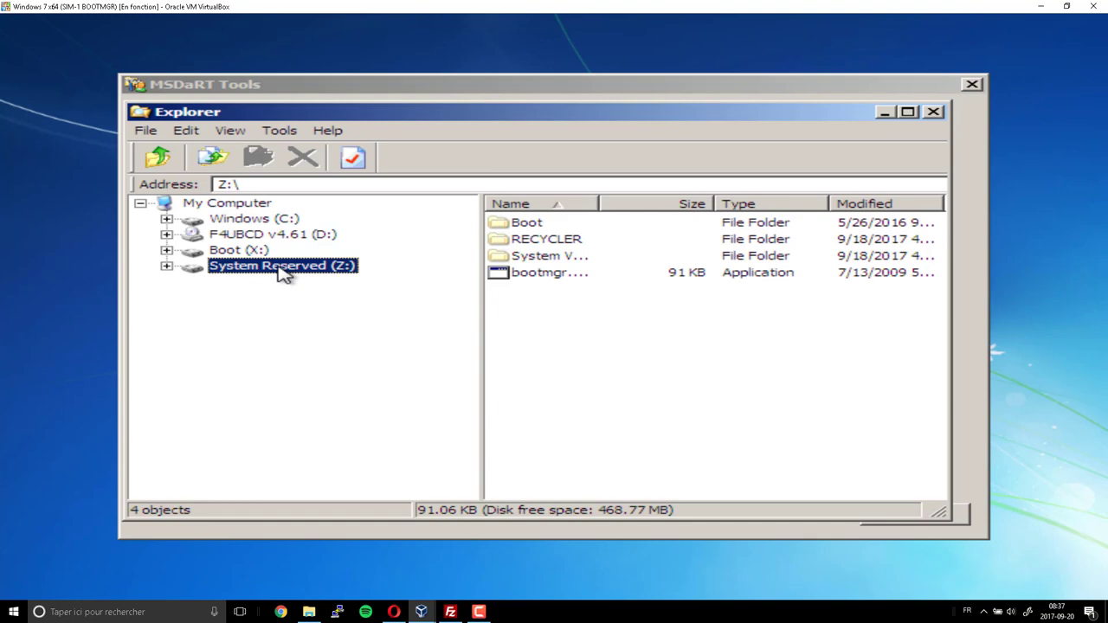
pyautogui.doubleClick(281, 270)
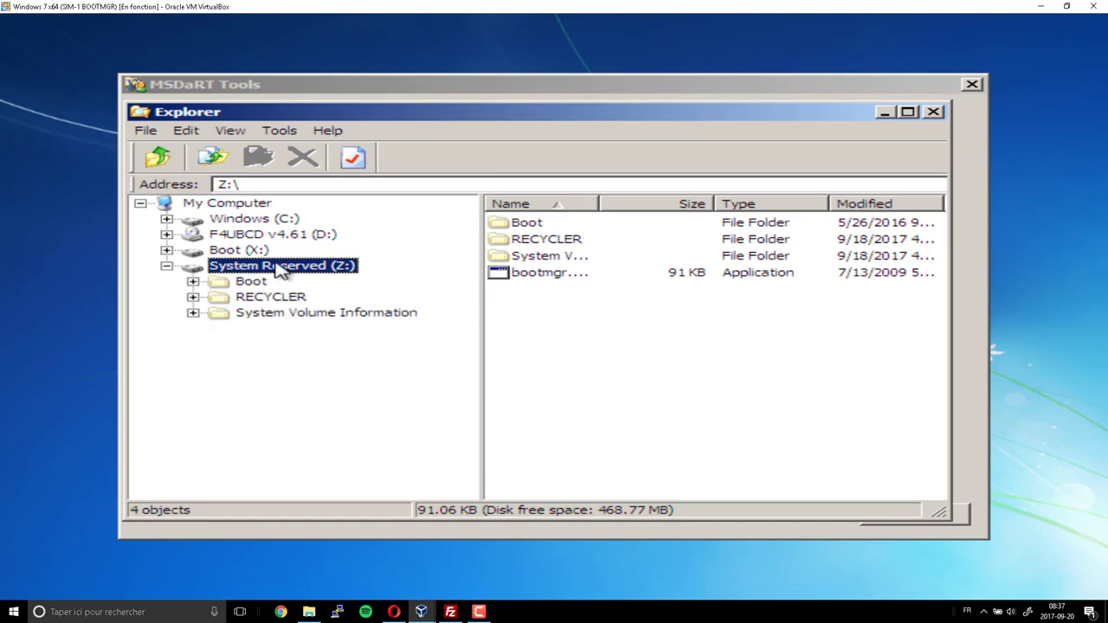
# Rename bootmgr.exe on the System Reserved (Z:) drive to bootmgr, widening the name column to show full file names.
pyautogui.click(523, 275)
pyautogui.moveTo(597, 206); pyautogui.dragTo(702, 206)
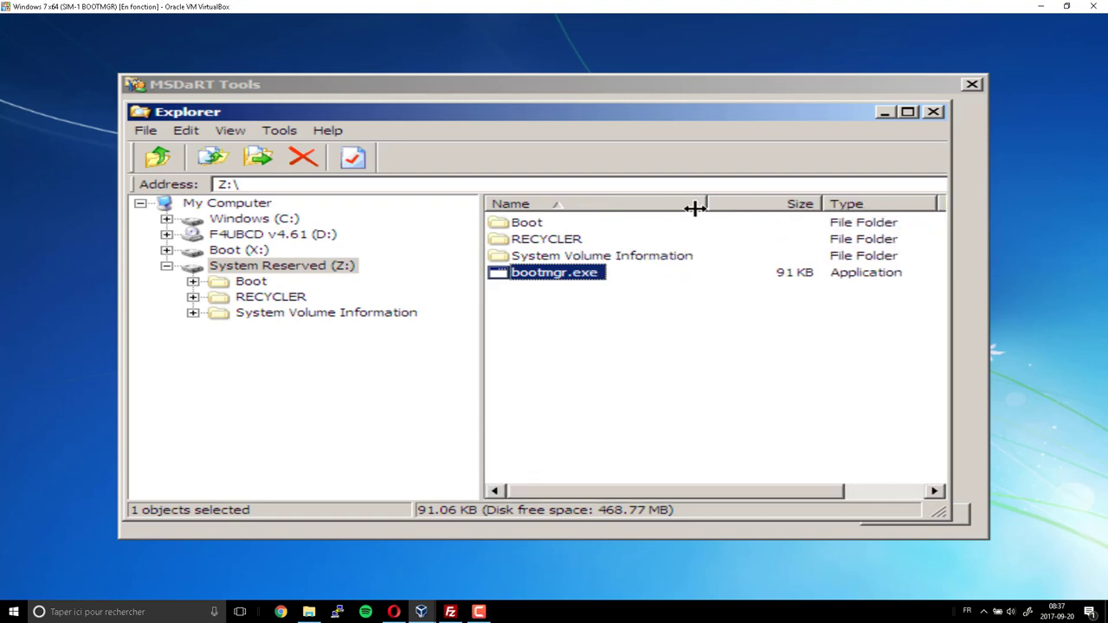
pyautogui.click(591, 280)
pyautogui.click(571, 273)
pyautogui.moveTo(571, 273); pyautogui.dragTo(647, 274)
pyautogui.press('Delete')
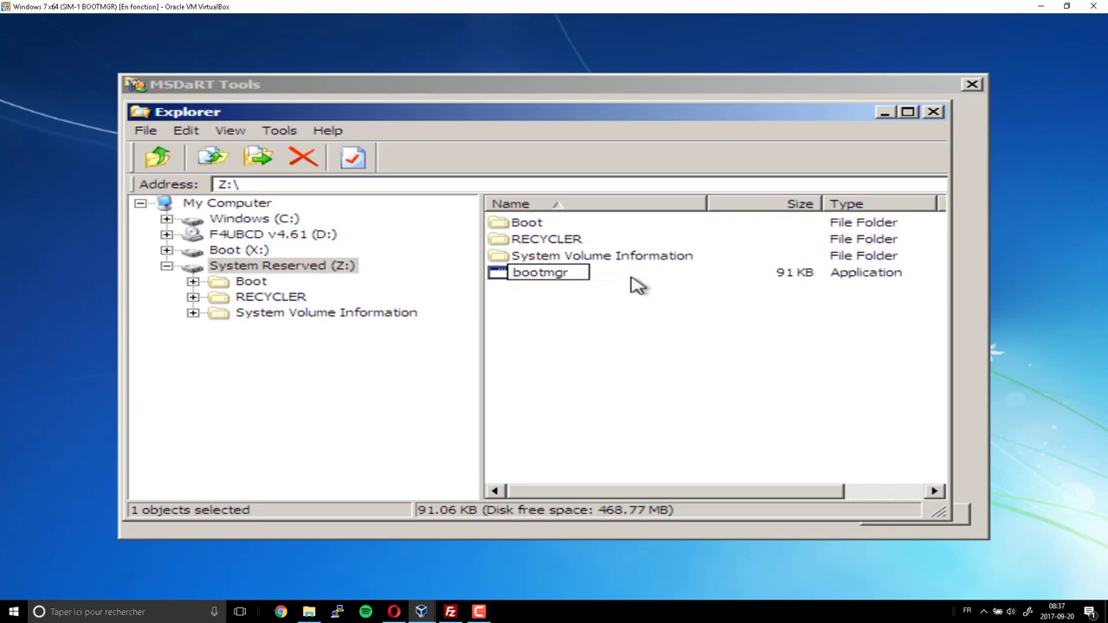
pyautogui.press('Return')
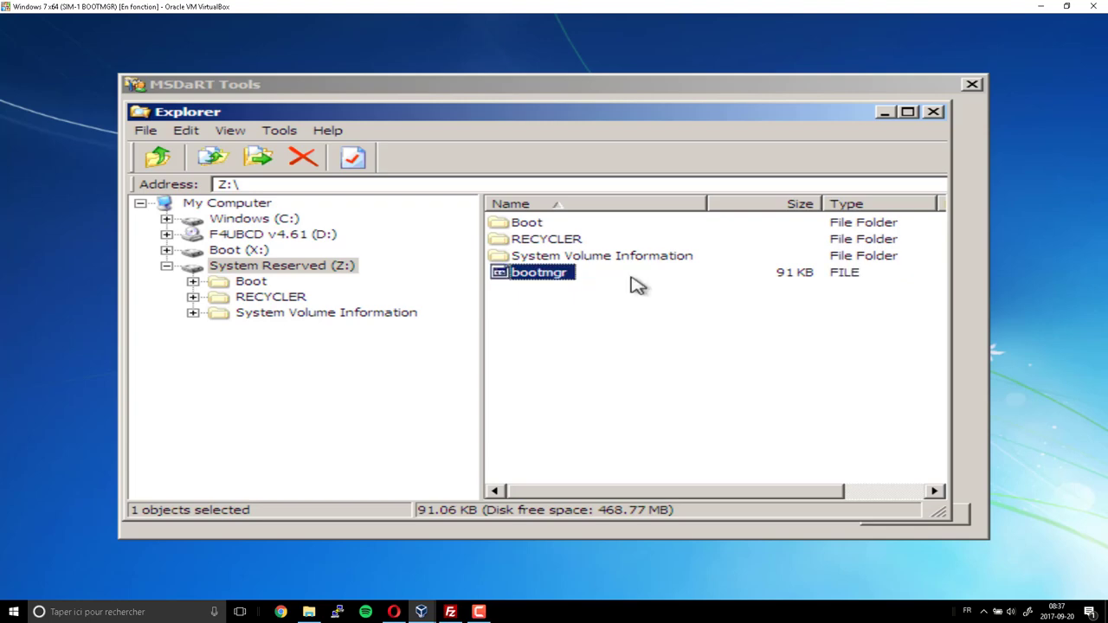
pyautogui.click(571, 409)
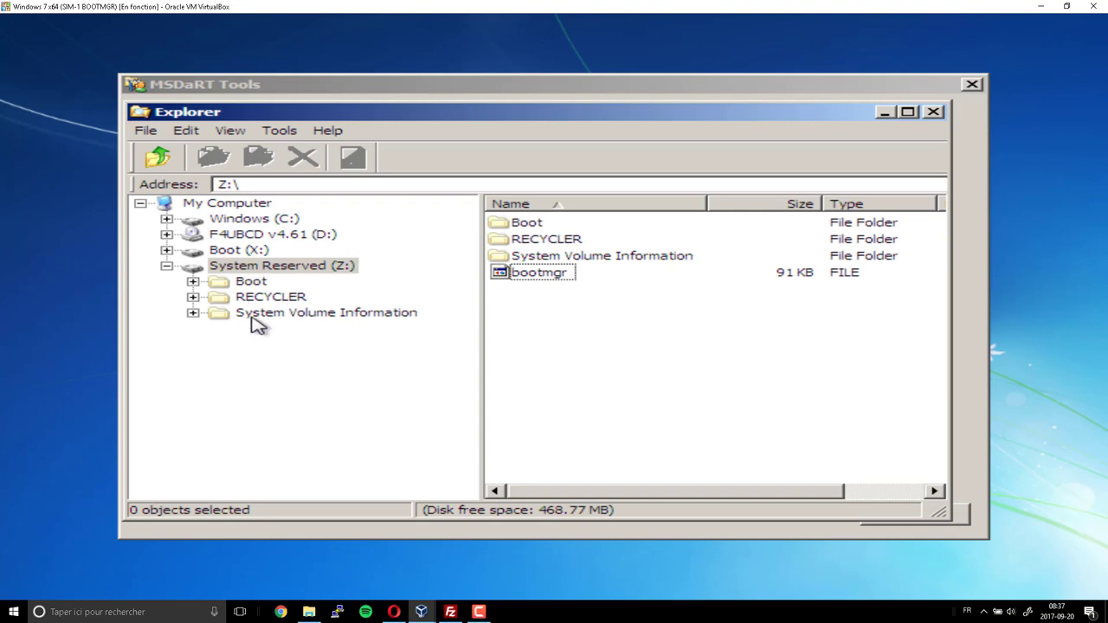
# Close the Explorer and the MSDaRT tools, and restart the virtual machine.
pyautogui.click(933, 112)
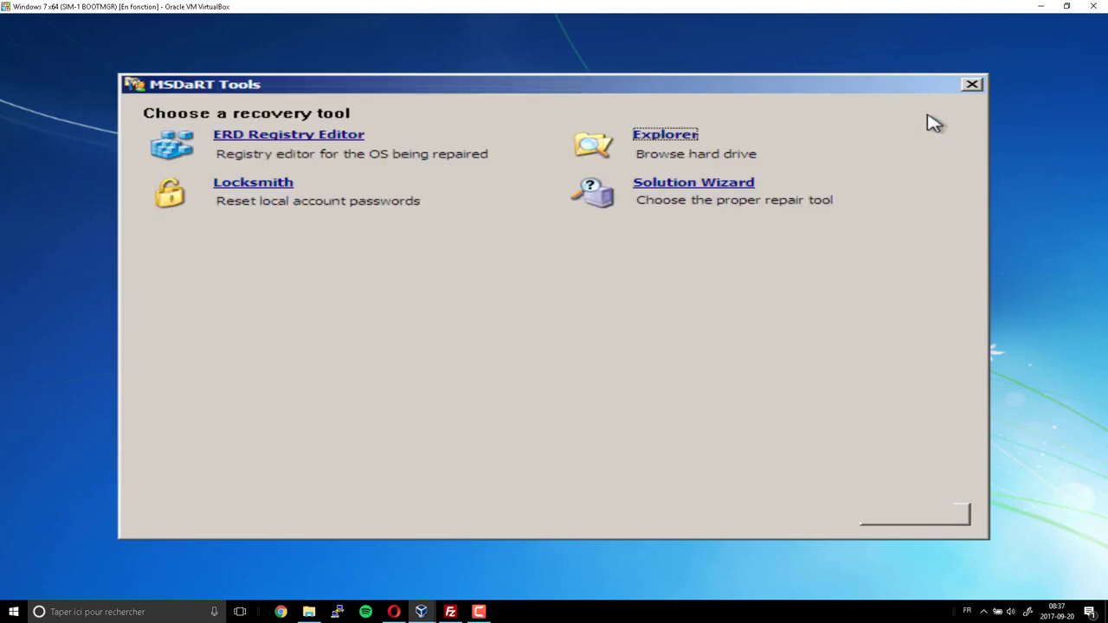
pyautogui.click(947, 520)
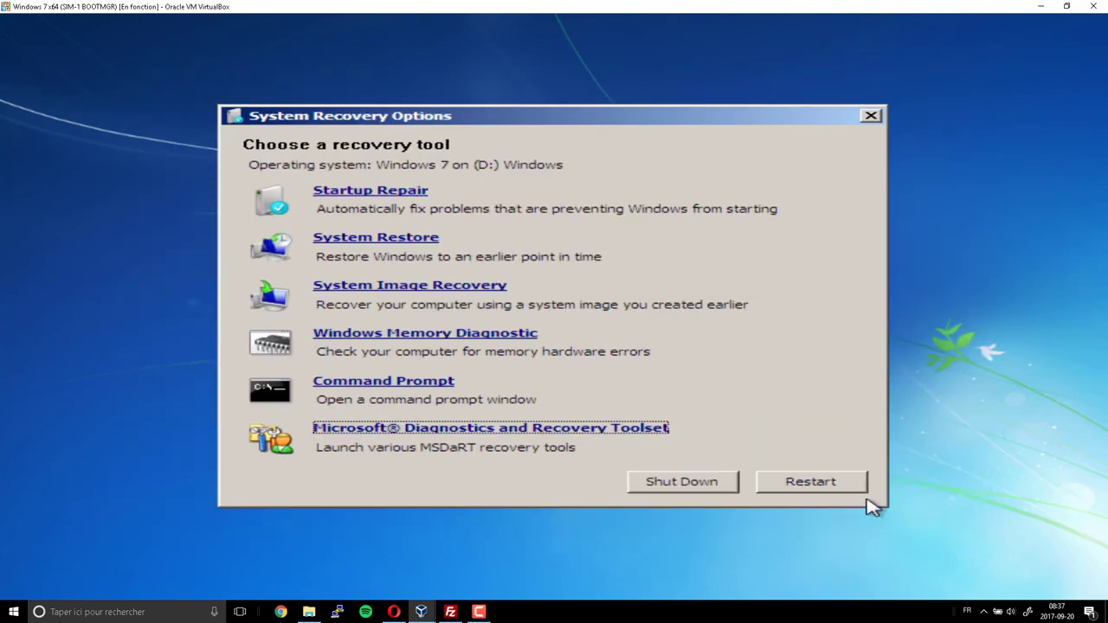
pyautogui.click(814, 491)
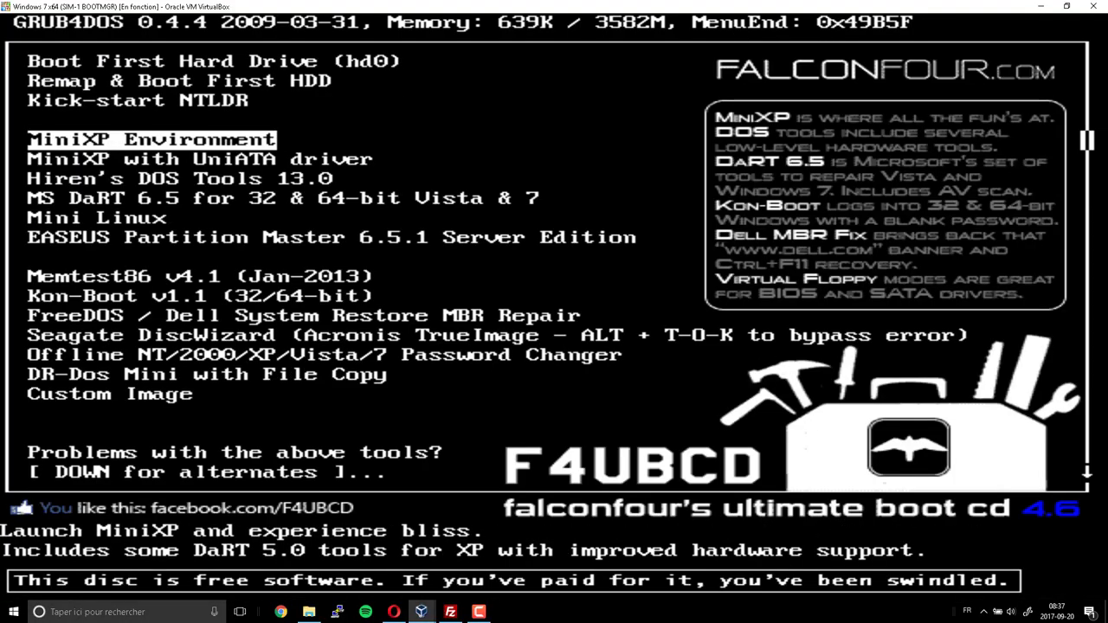
# Boot the virtual machine from the first hard drive (hd0) in the F4UBCD boot list.
pyautogui.press('Up')
pyautogui.press('Up')
pyautogui.press('Up')
pyautogui.press('Up')
pyautogui.press('Up')
pyautogui.press('Down')
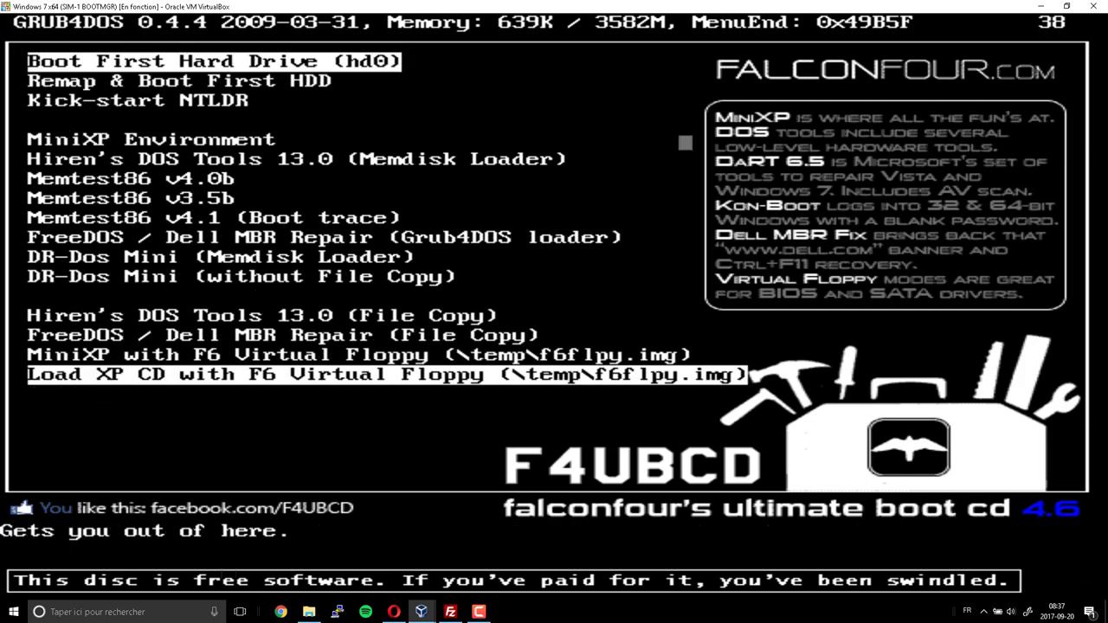
pyautogui.press('Return')
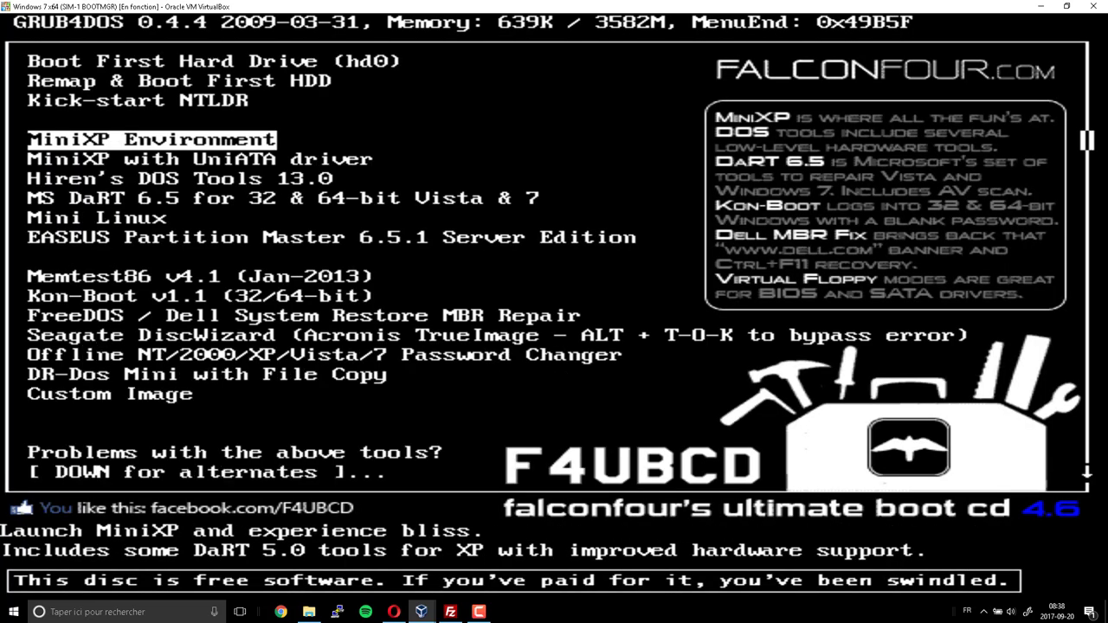
# Start MS DaRT 6.5 for 64-bit systems from the F4UBCD boot list.
pyautogui.press('Down')
pyautogui.press('Down')
pyautogui.press('Down')
pyautogui.press('Return')
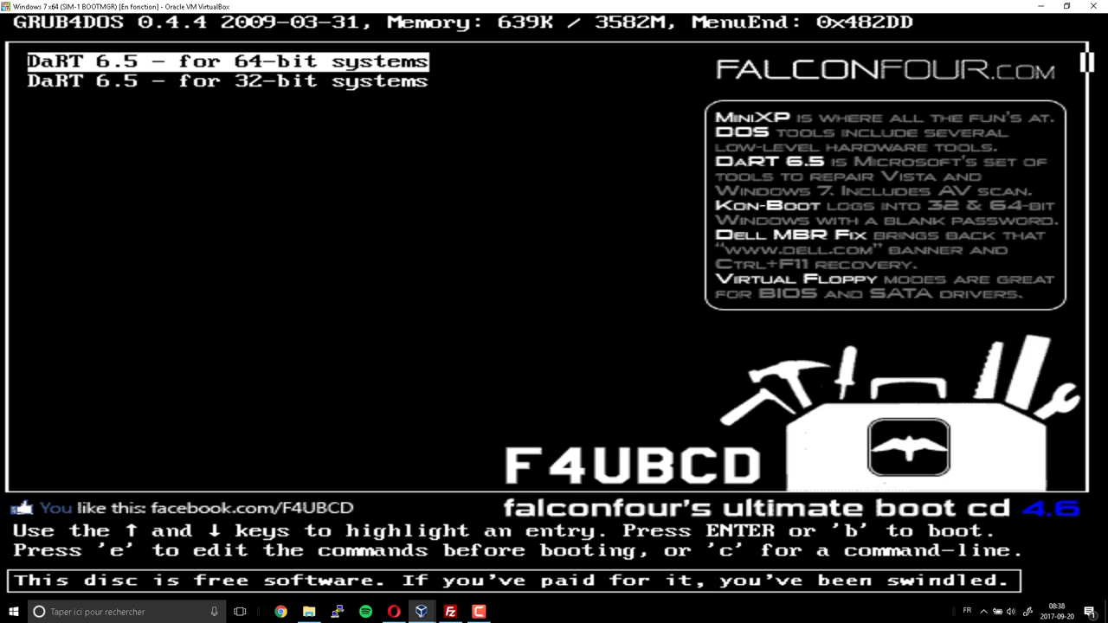
pyautogui.press('Return')
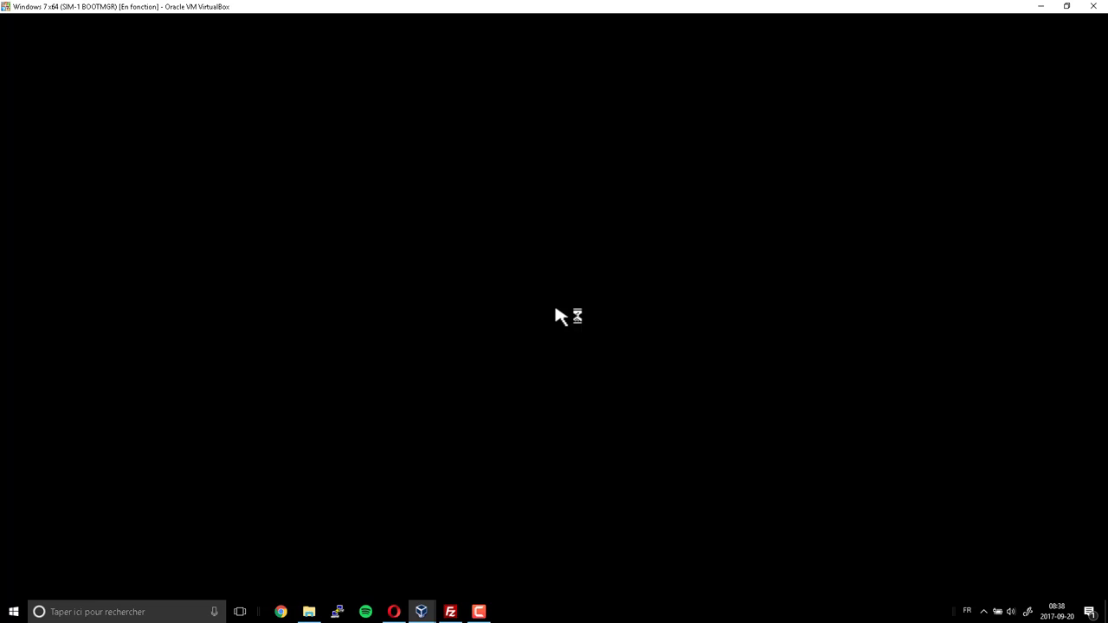
# Accept the startup prompts, including the drive letter remapping, and choose the Windows 7 installation to repair.
pyautogui.press('Return')
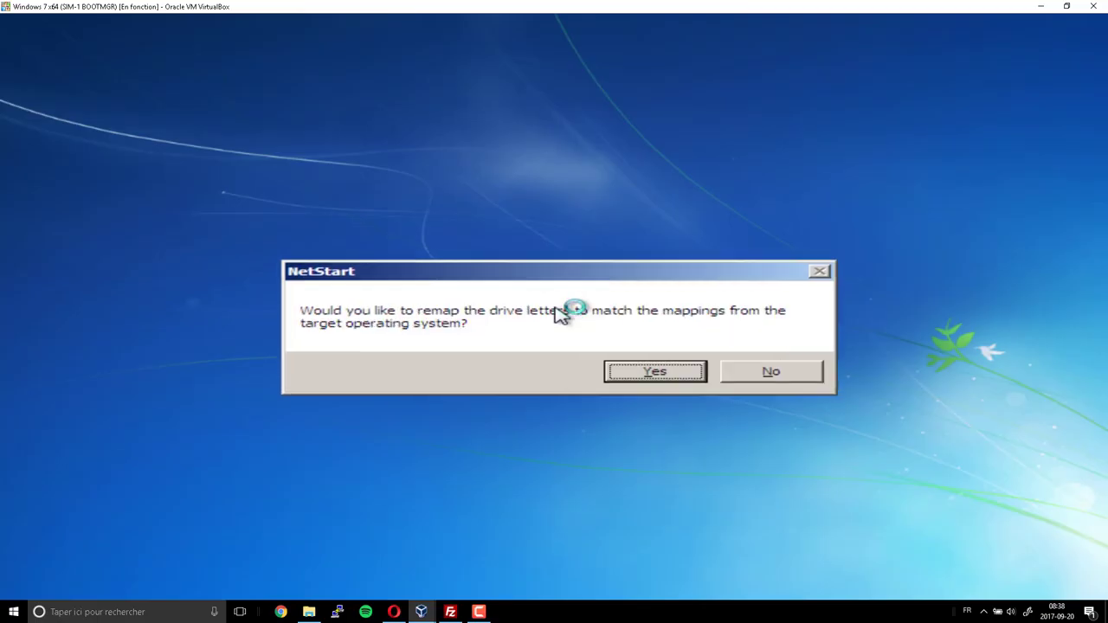
pyautogui.press('Return')
pyautogui.press('Return')
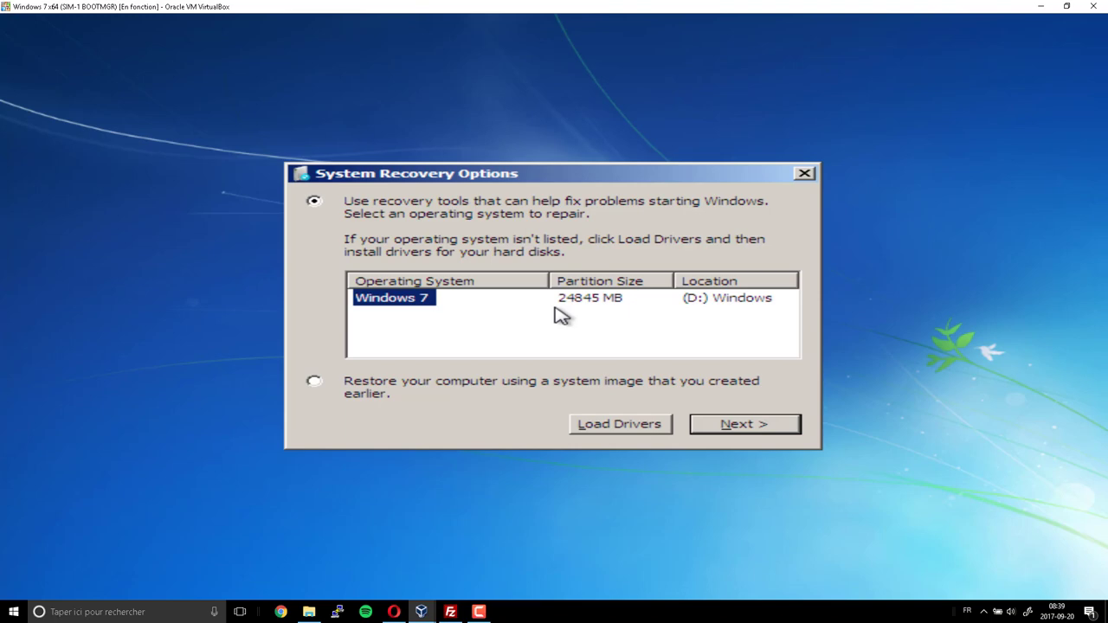
pyautogui.click(770, 424)
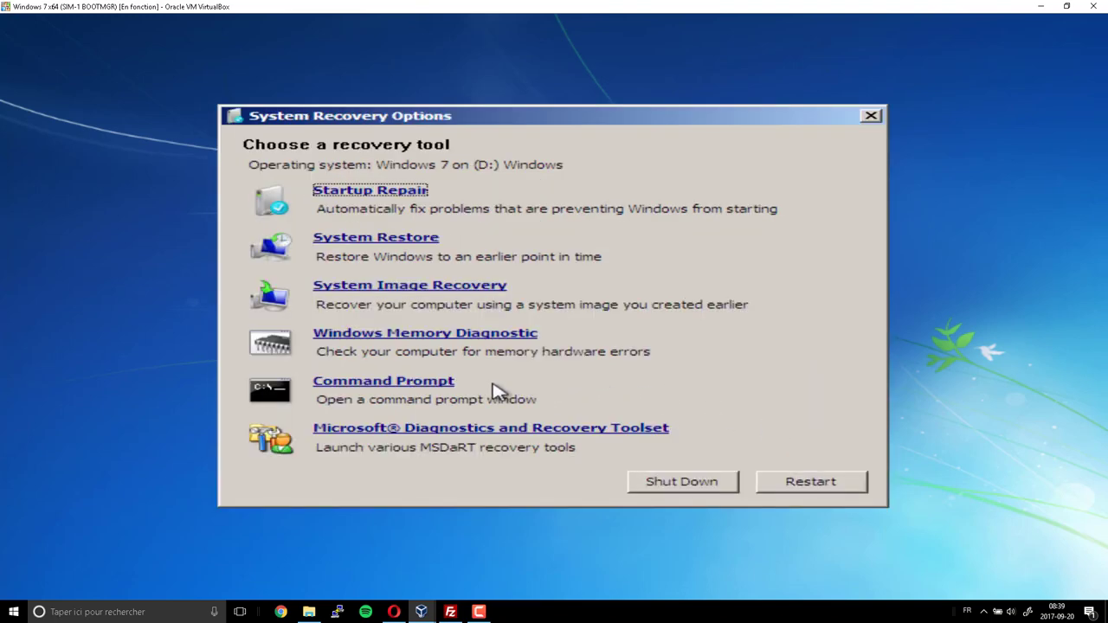
# Open a recovery command prompt and check the available drives in the MSDaRT Explorer.
pyautogui.click(441, 392)
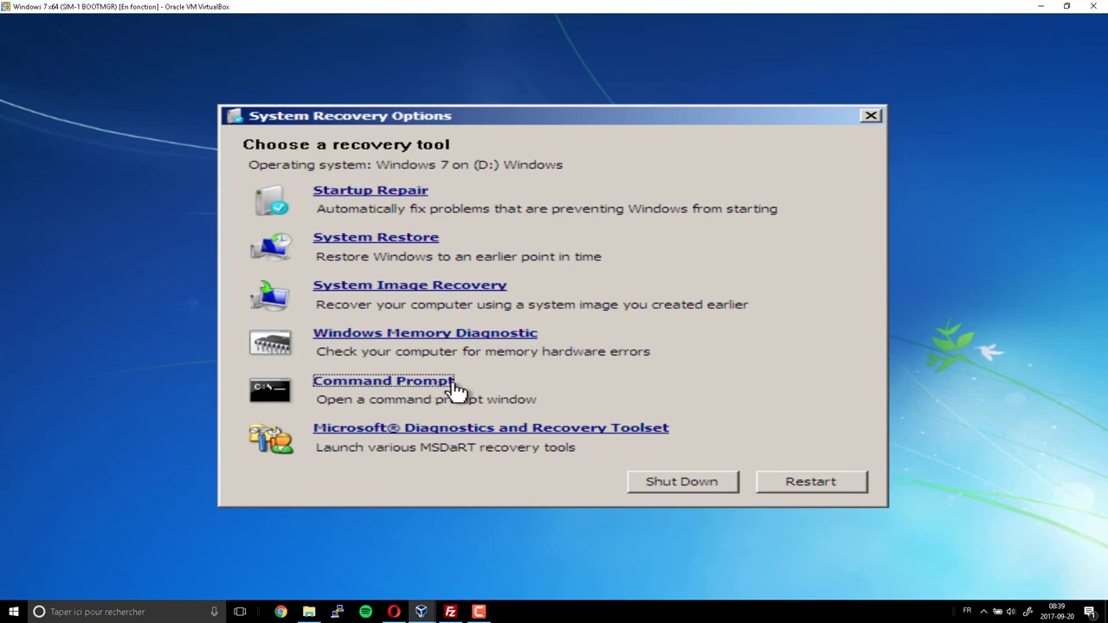
pyautogui.click(649, 427)
pyautogui.click(697, 134)
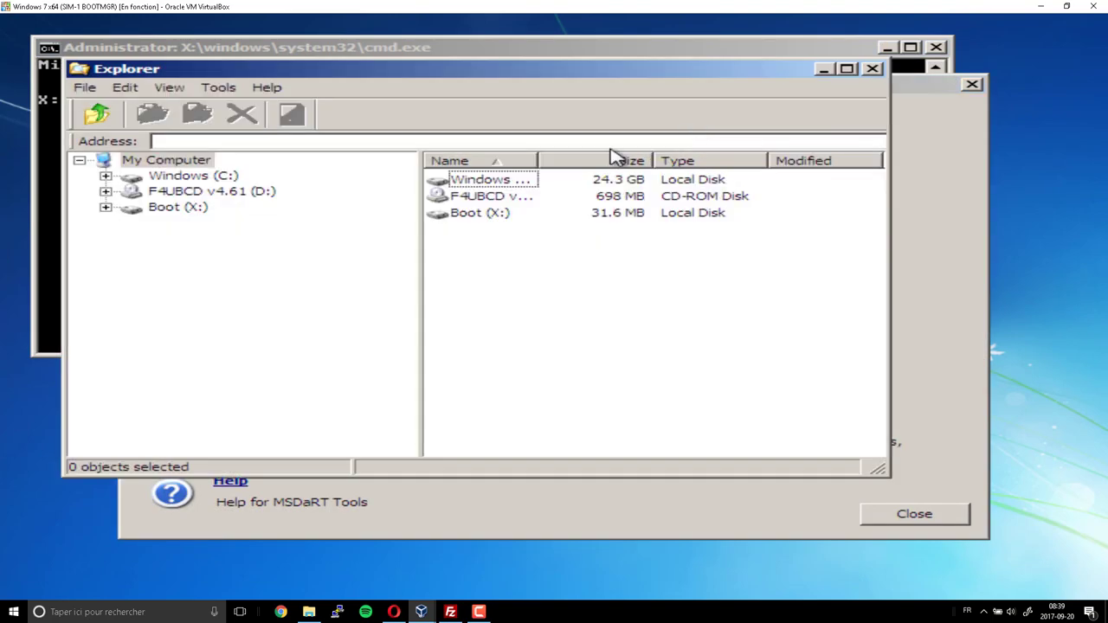
pyautogui.click(872, 68)
# Start diskpart in the command prompt and list the disks.
pyautogui.click(827, 55)
pyautogui.write('diskpart')
pyautogui.press('Return')
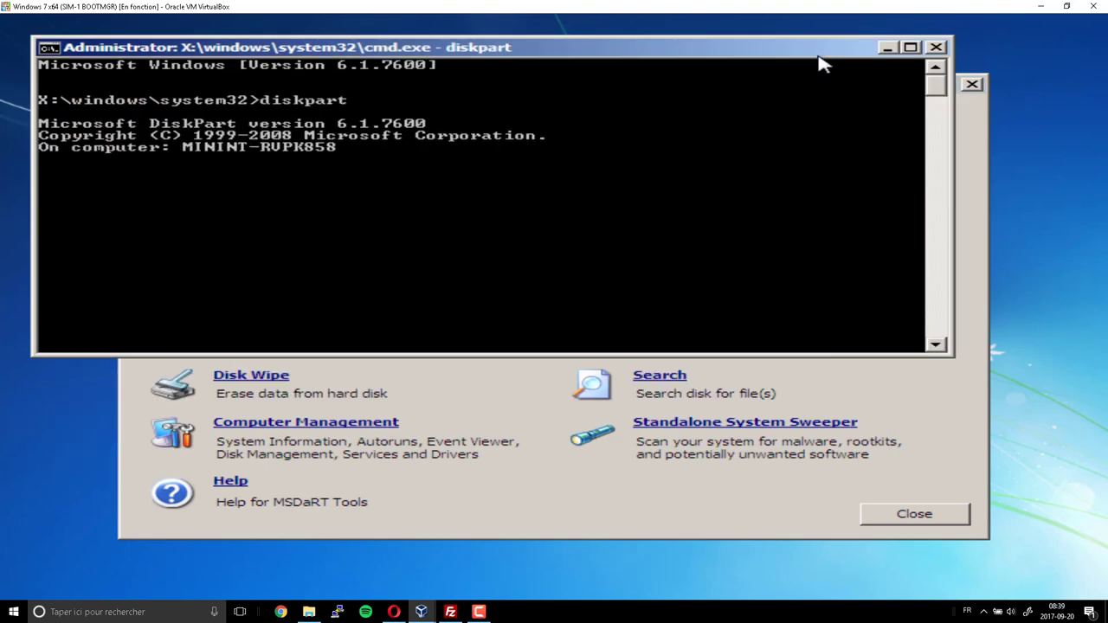
pyautogui.write('list')
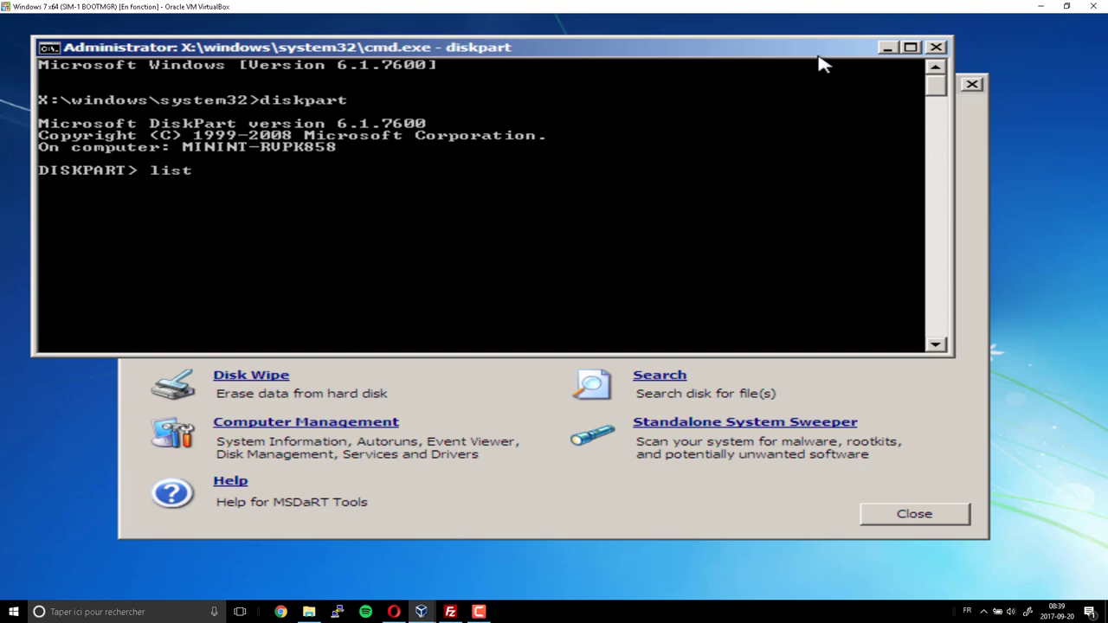
pyautogui.write(' disk')
pyautogui.press('Return')
# Select disk 0 in diskpart and list its volumes with list vol.
pyautogui.write('sel ')
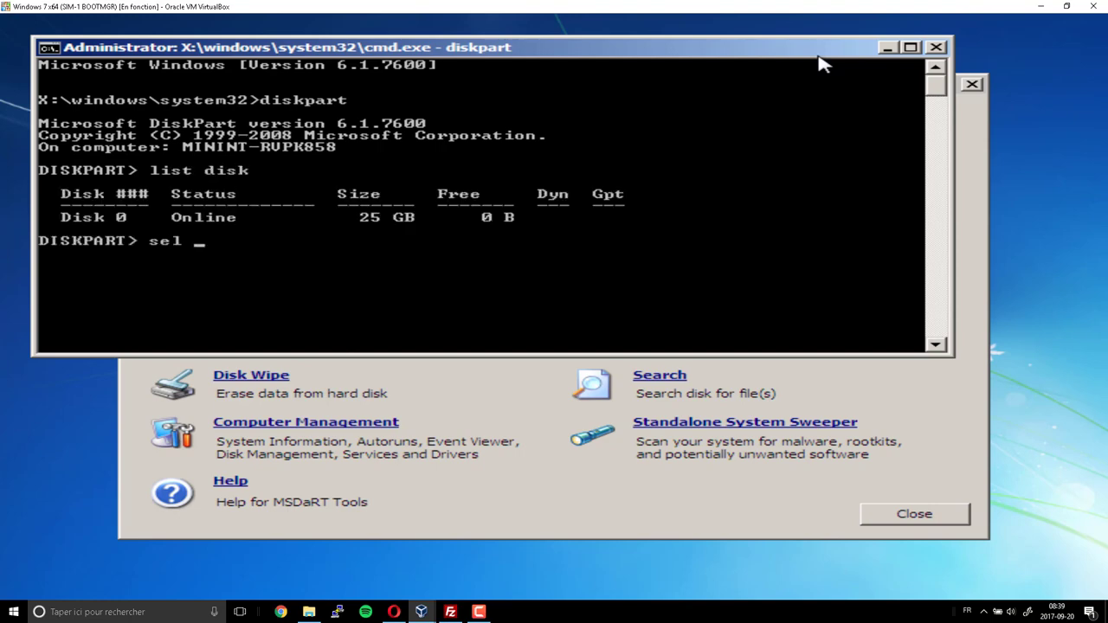
pyautogui.write('disk 0')
pyautogui.press('Return')
pyautogui.write('sel v')
pyautogui.press('BackSpace')
pyautogui.press('BackSpace')
pyautogui.press('BackSpace')
pyautogui.press('BackSpace')
pyautogui.press('BackSpace')
pyautogui.write('disk')
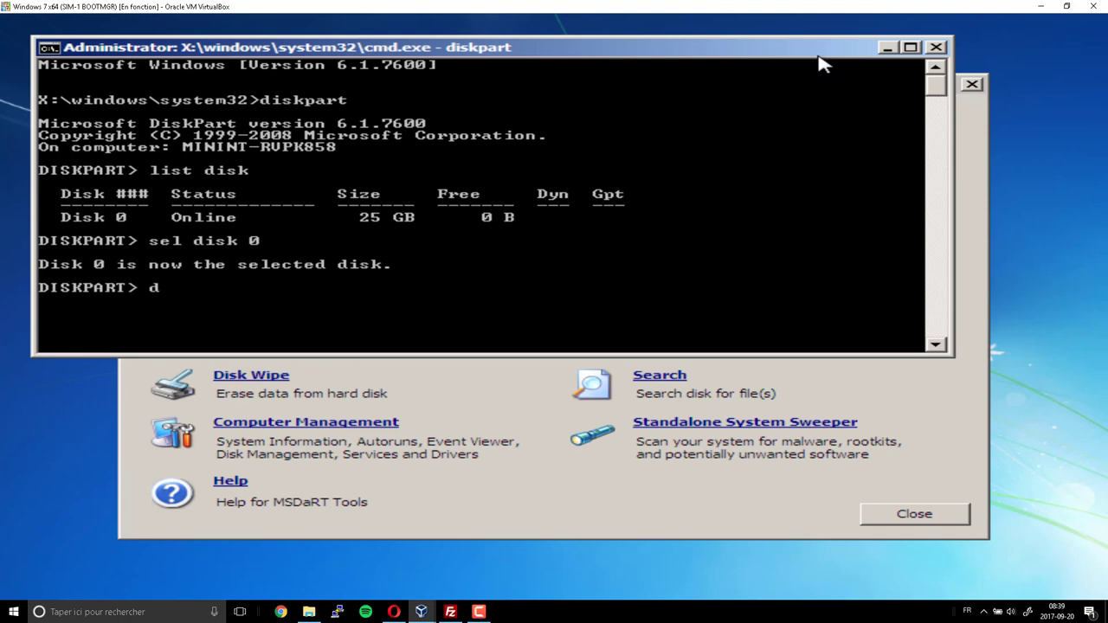
pyautogui.press('BackSpace')
pyautogui.press('BackSpace')
pyautogui.press('BackSpace')
pyautogui.press('BackSpace')
pyautogui.write('list vol')
pyautogui.press('Return')
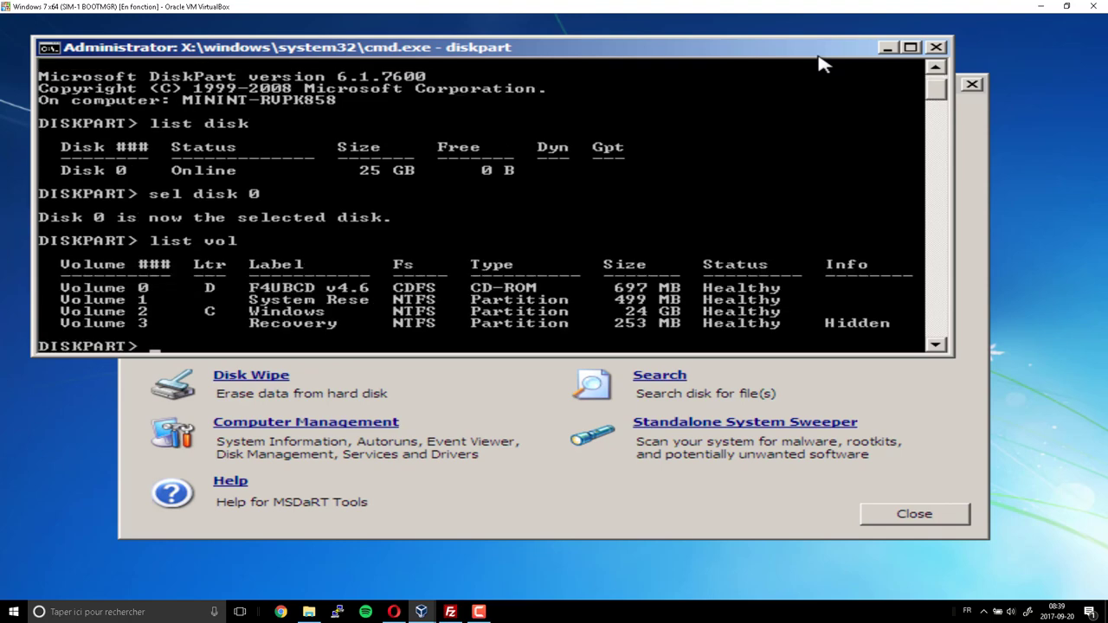
# Select volume 1, the System Reserved partition, and assign it drive letter z.
pyautogui.write('sel vol 1')
pyautogui.press('Return')
pyautogui.write('a')
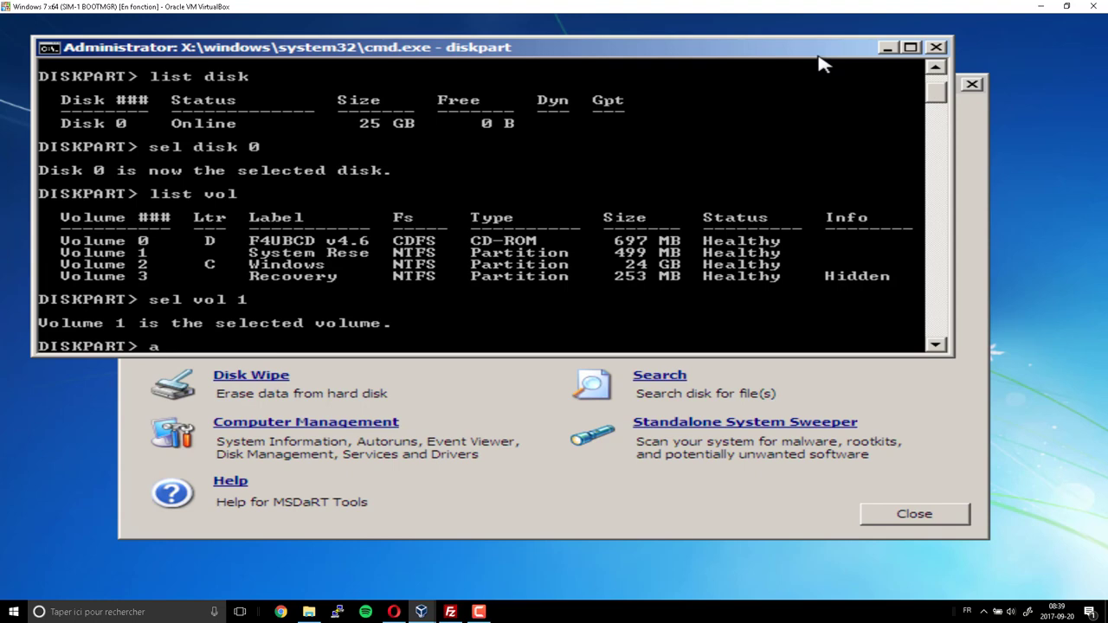
pyautogui.write('ssign letter=z')
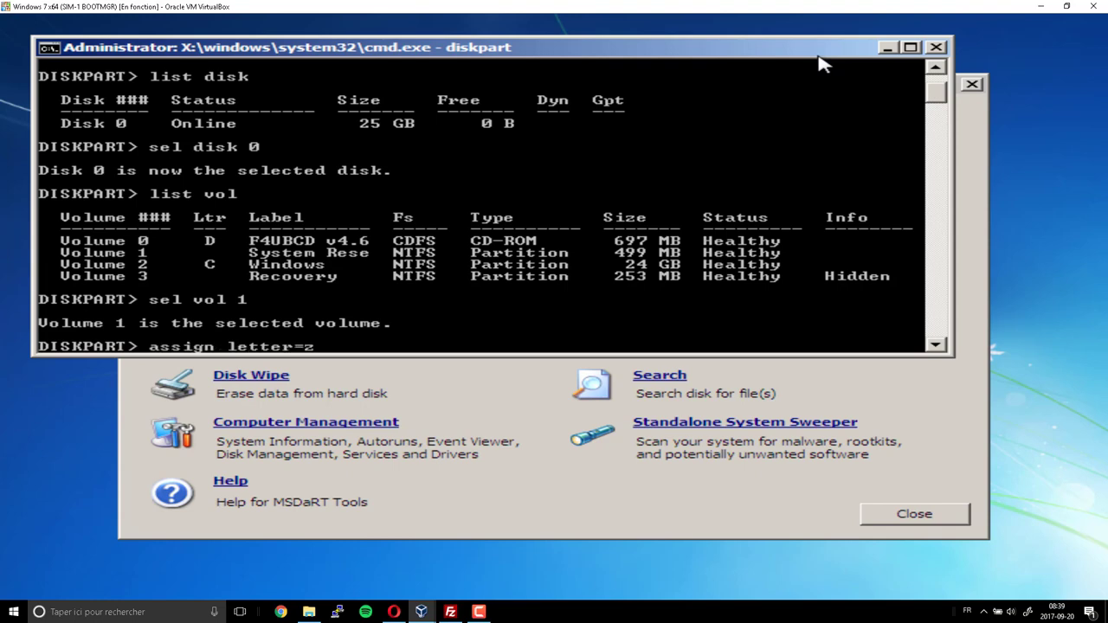
pyautogui.press('Return')
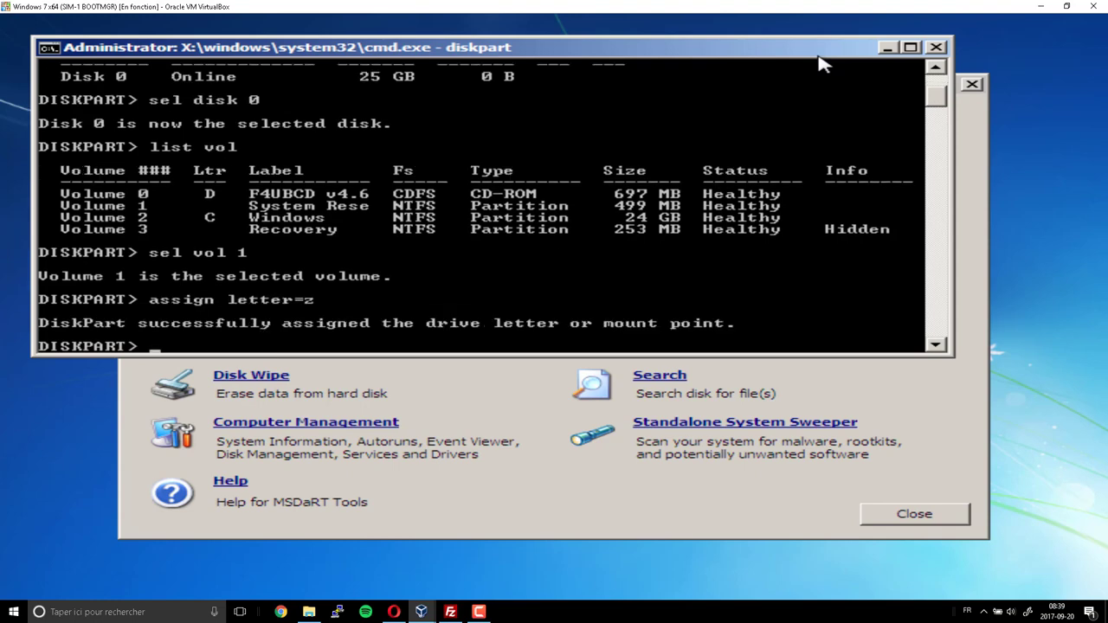
# Check the bootmgr file on the System Reserved (Z:) drive in the MSDaRT Explorer, widening the name column.
pyautogui.click(717, 498)
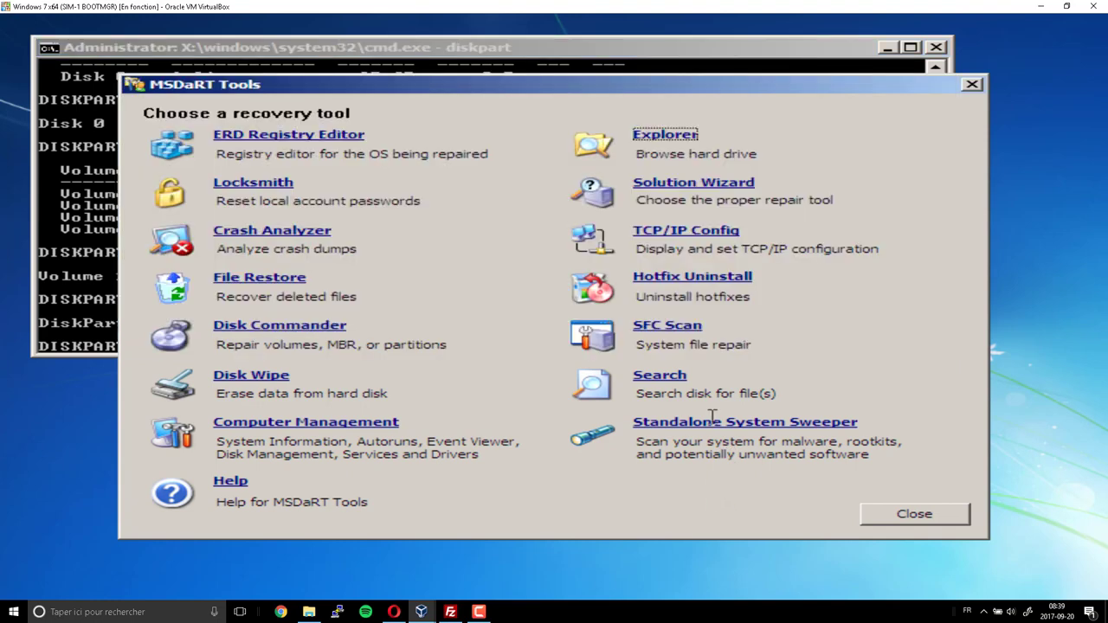
pyautogui.click(649, 141)
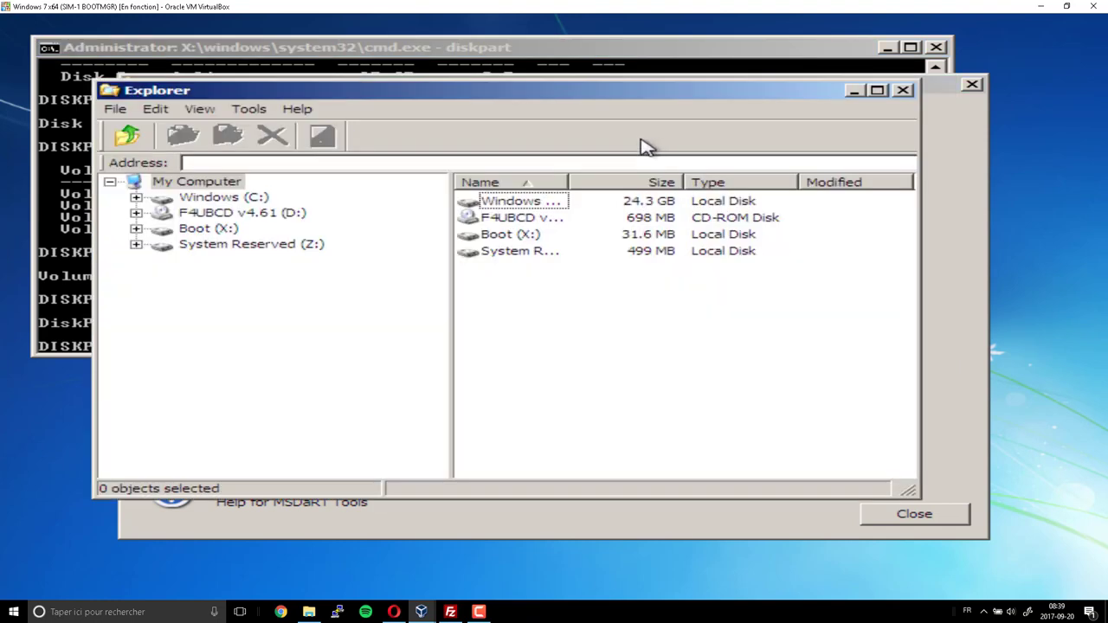
pyautogui.doubleClick(245, 244)
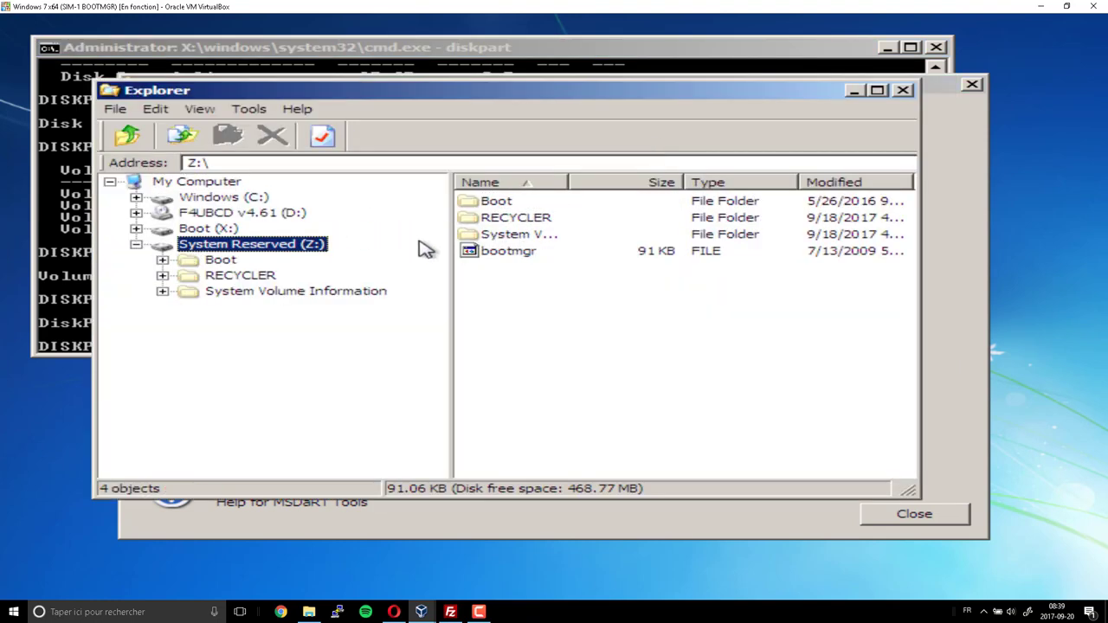
pyautogui.click(498, 251)
pyautogui.moveTo(568, 181); pyautogui.dragTo(722, 200)
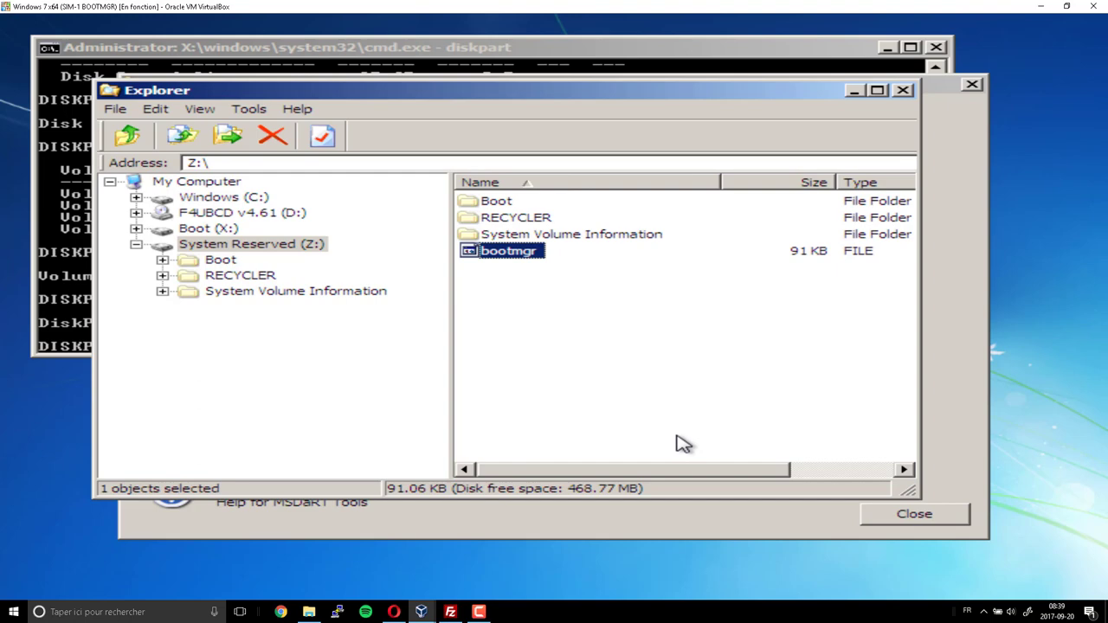
# Return to the diskpart window and highlight the Recovery volume 3 row in the volume list.
pyautogui.click(71, 253)
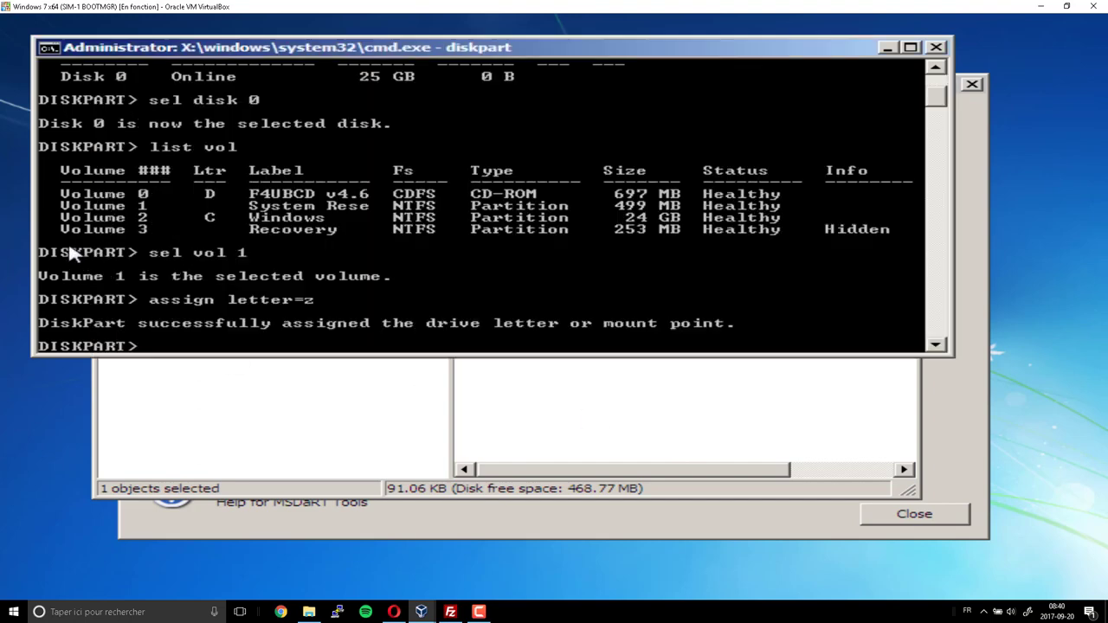
pyautogui.click(337, 240)
pyautogui.moveTo(65, 230); pyautogui.dragTo(606, 236)
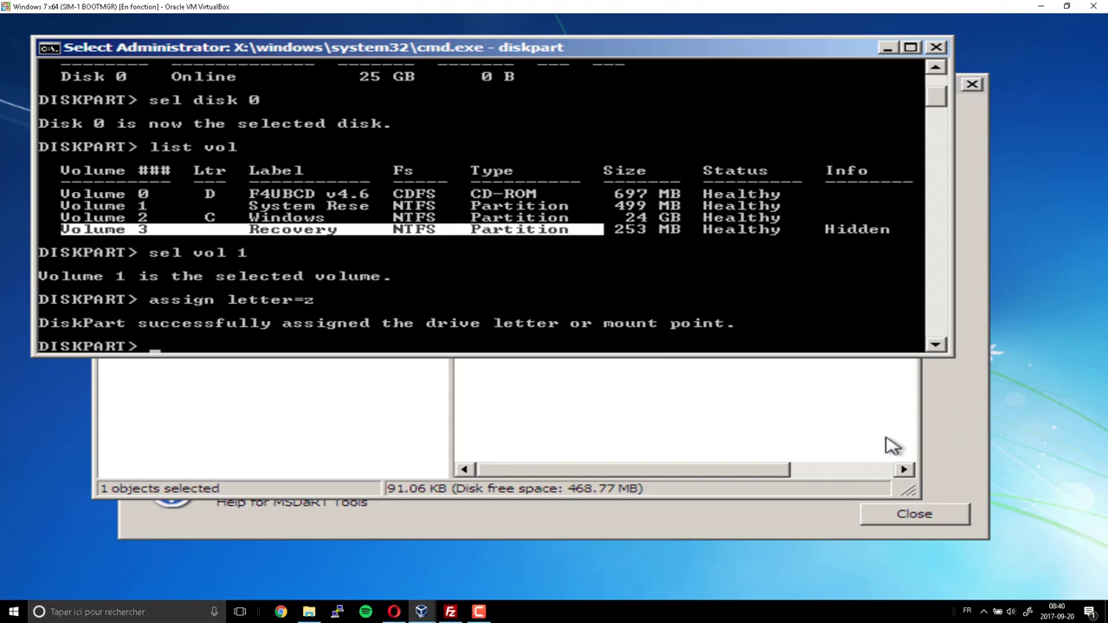
# Select volume 3, the Recovery partition, in diskpart and assign it drive letter h.
pyautogui.write('se')
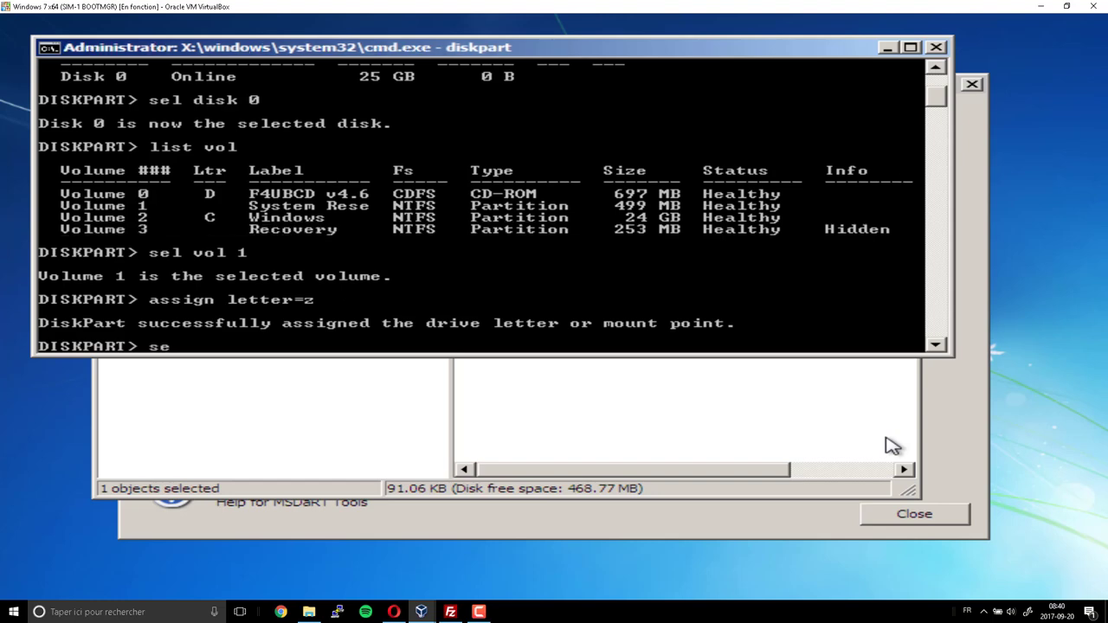
pyautogui.write('l vol 3')
pyautogui.press('Return')
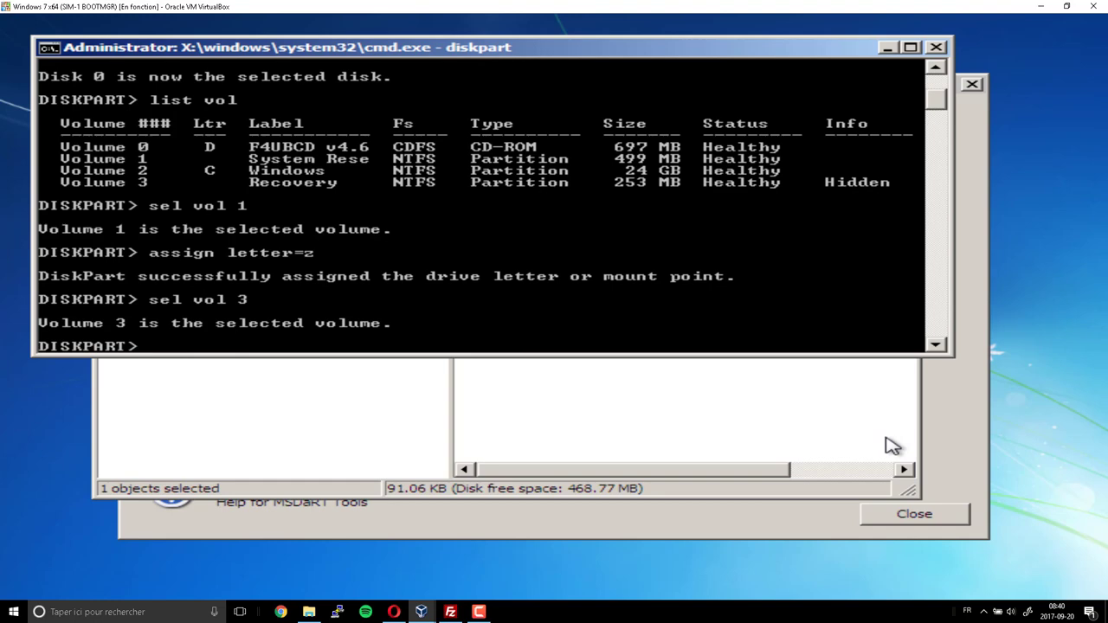
pyautogui.write('assign letter ')
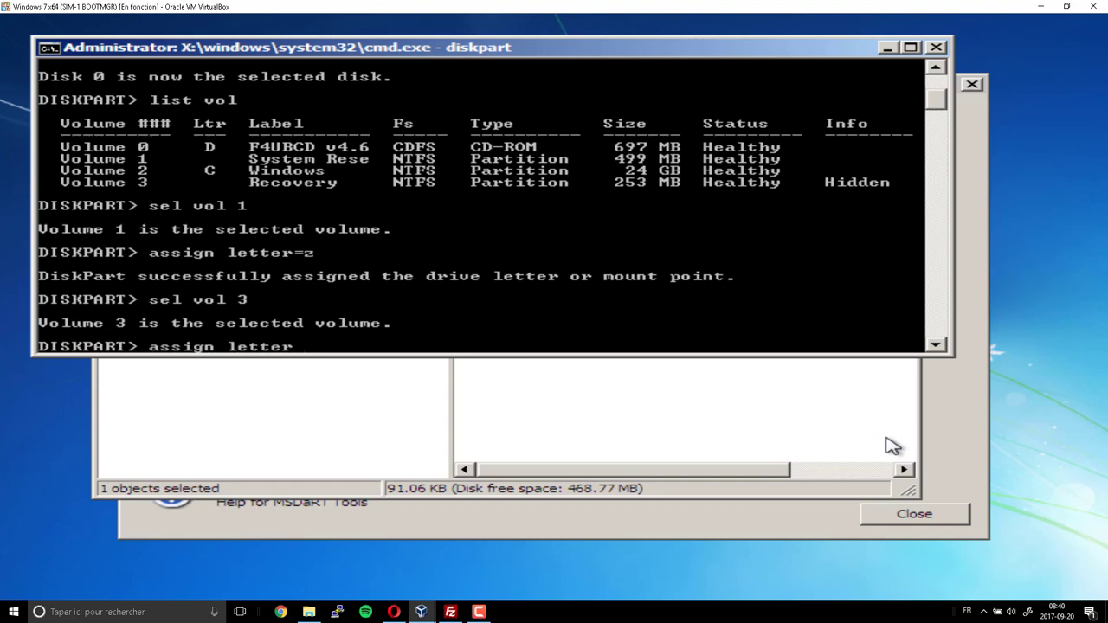
pyautogui.write('H')
pyautogui.press('BackSpace')
pyautogui.press('BackSpace')
pyautogui.write('=h')
pyautogui.press('Return')
# Close the open Explorer window and relaunch Explorer from MSDaRT Tools to refresh its drive list.
pyautogui.click(694, 443)
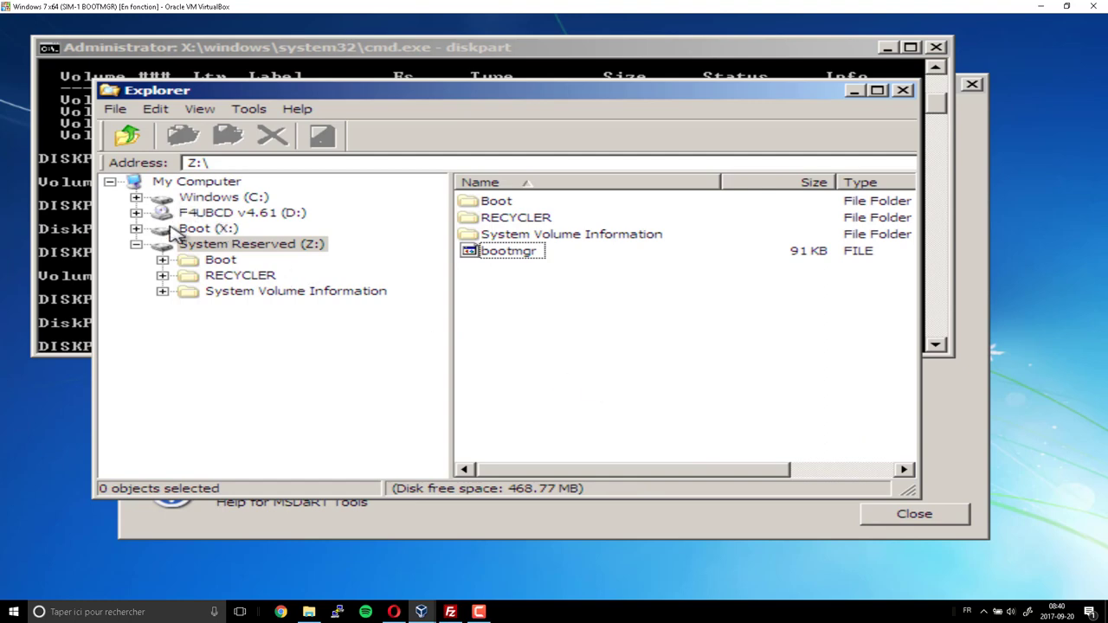
pyautogui.click(135, 245)
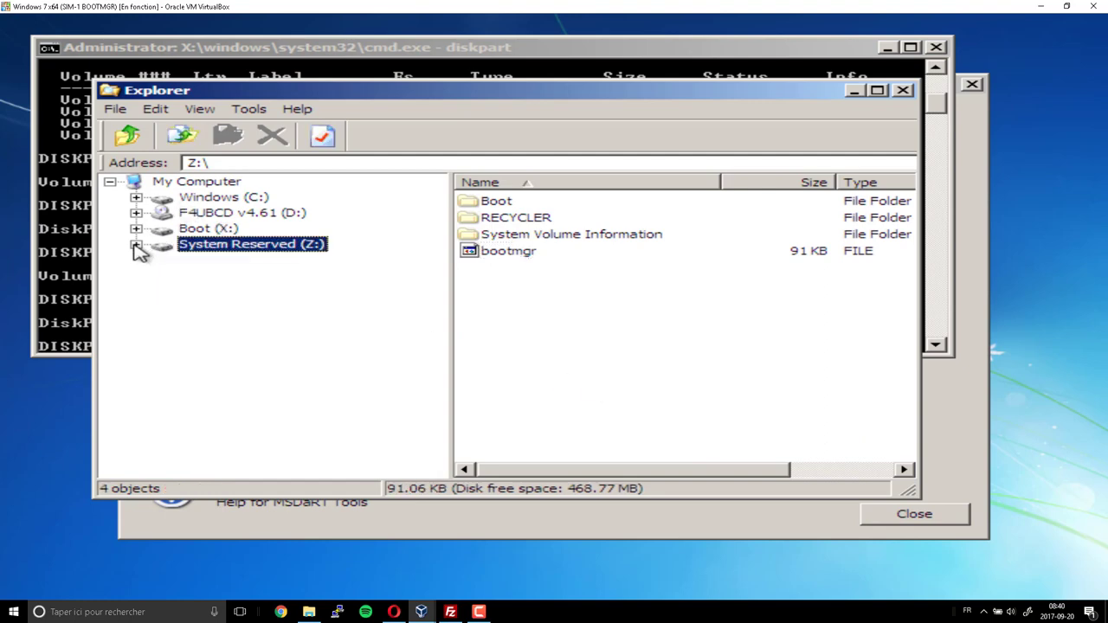
pyautogui.click(902, 90)
pyautogui.click(974, 137)
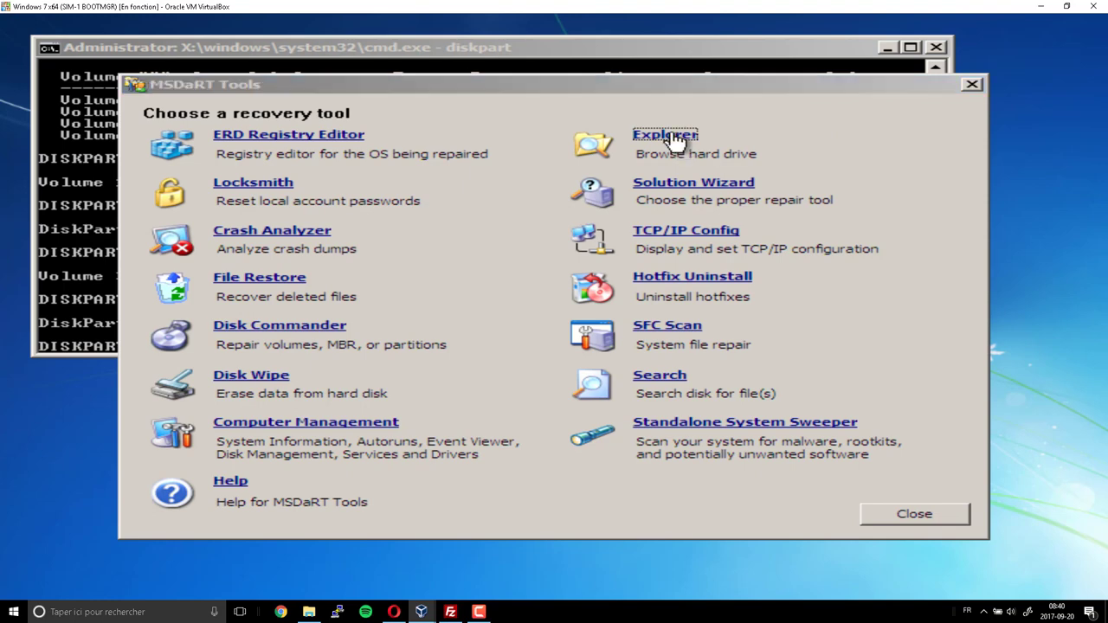
pyautogui.click(671, 137)
# Examine the contents of the Recovery (H:) drive, including its System Volume Information folder, and close Explorer.
pyautogui.click(284, 236)
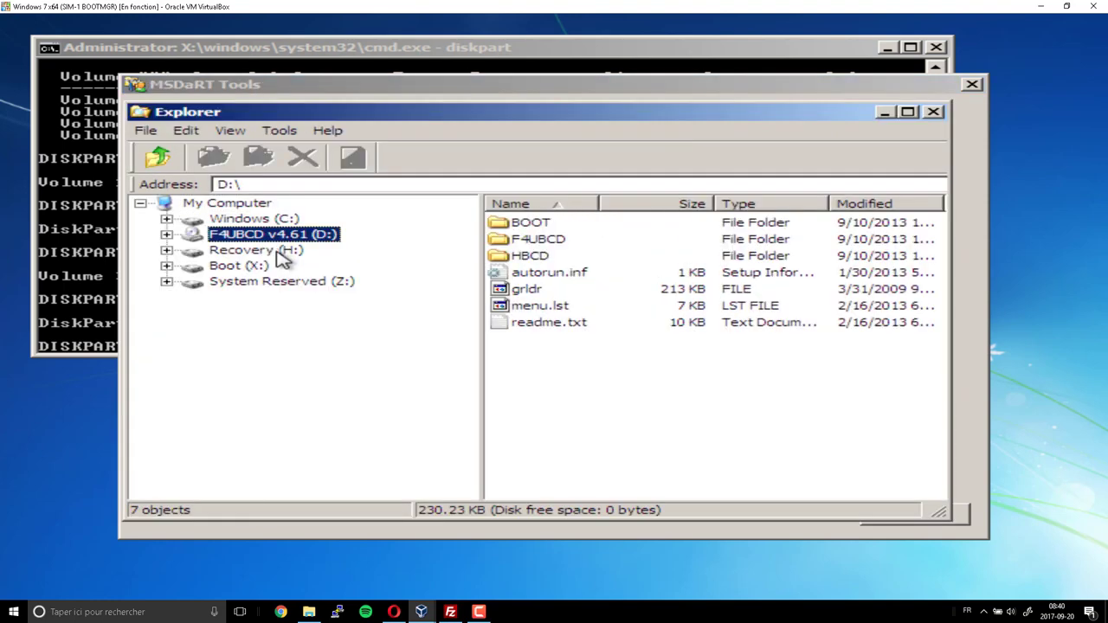
pyautogui.click(281, 251)
pyautogui.click(514, 227)
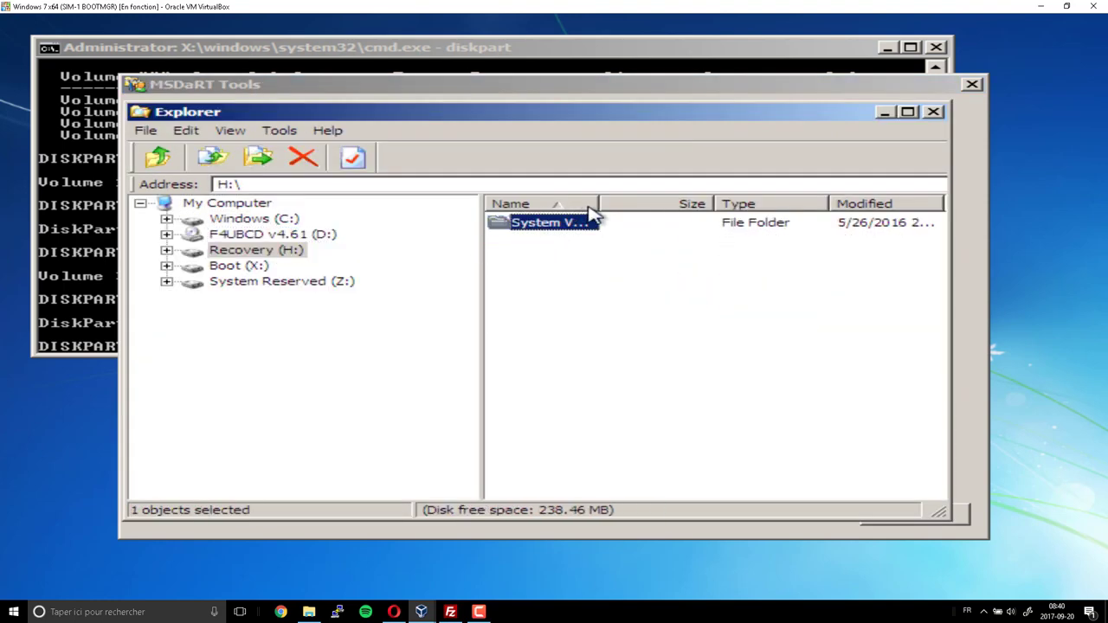
pyautogui.moveTo(597, 210); pyautogui.dragTo(745, 211)
pyautogui.doubleClick(645, 227)
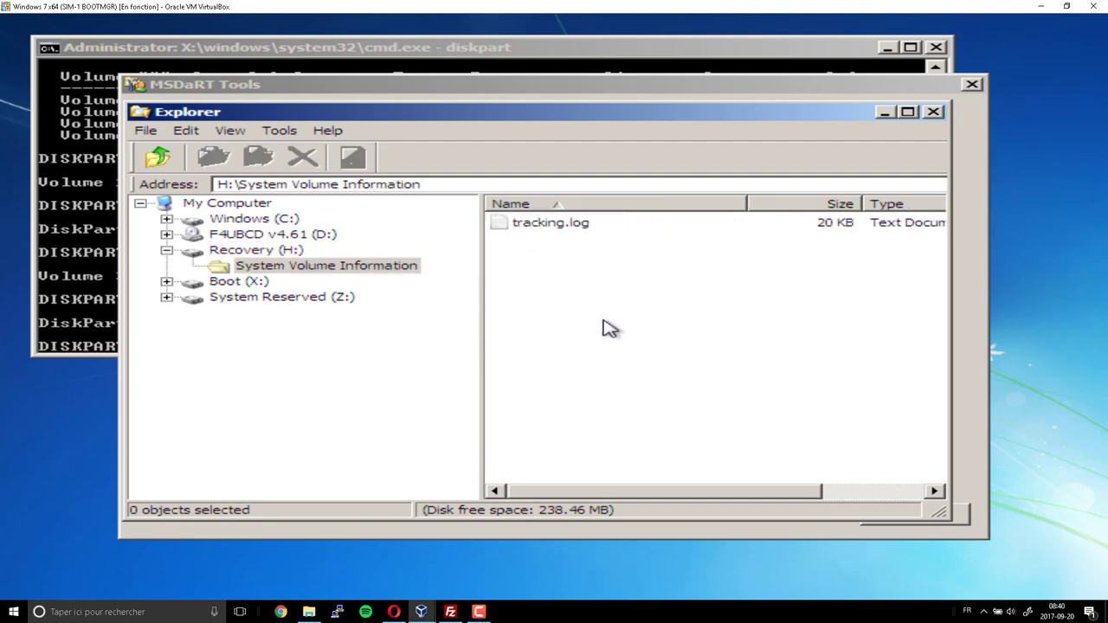
pyautogui.click(281, 253)
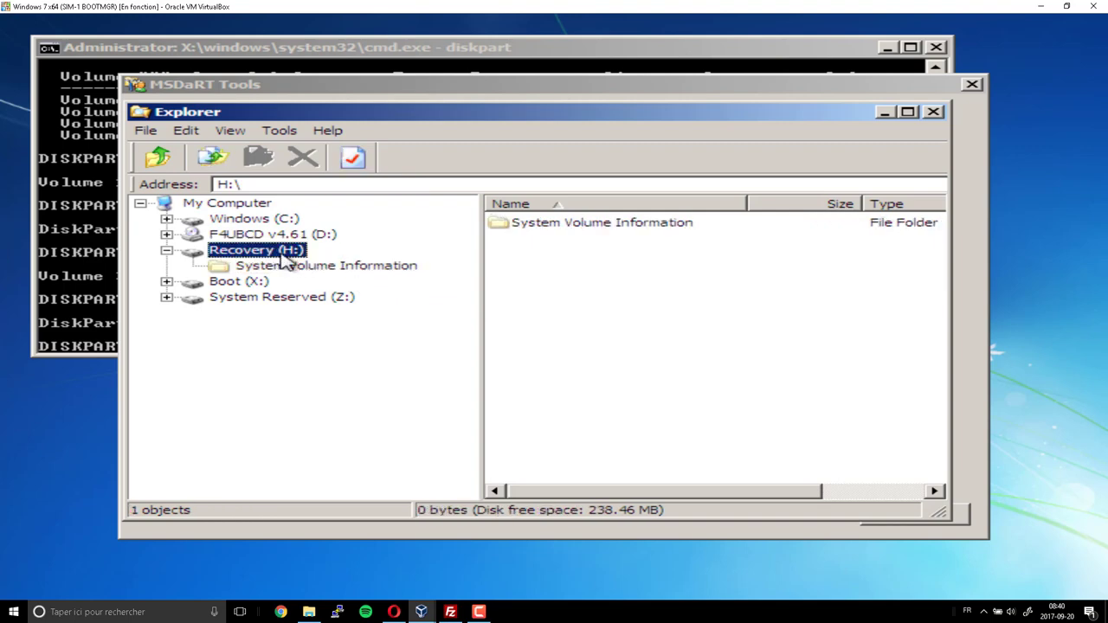
pyautogui.click(934, 114)
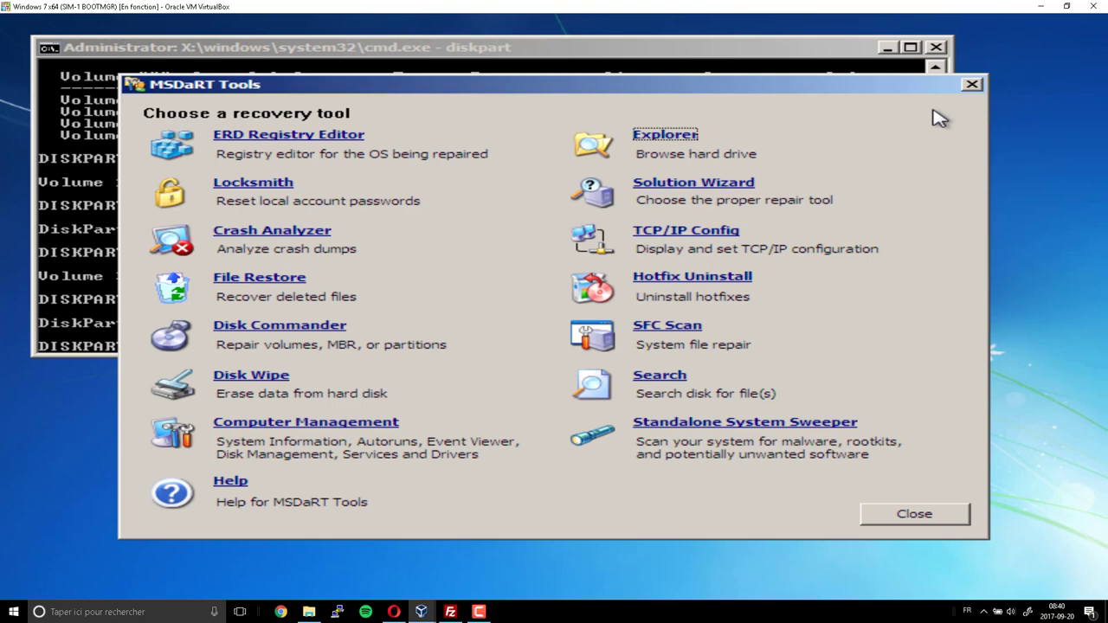
# Close MSDaRT Tools and exit diskpart in the command prompt window.
pyautogui.click(945, 517)
pyautogui.click(730, 399)
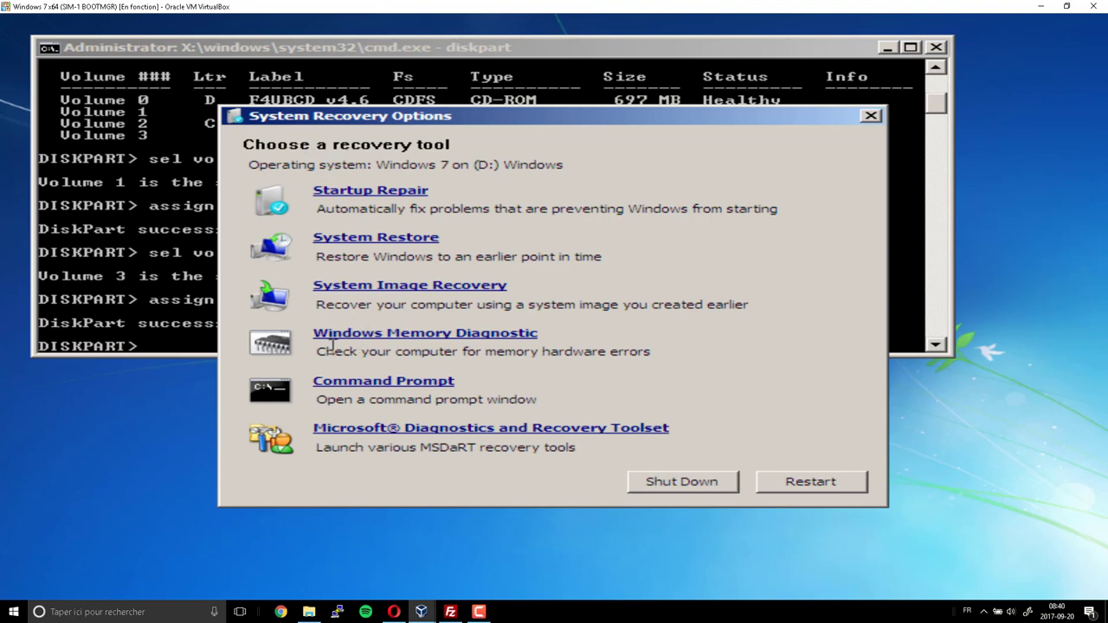
pyautogui.click(355, 343)
pyautogui.write('exit')
pyautogui.press('Return')
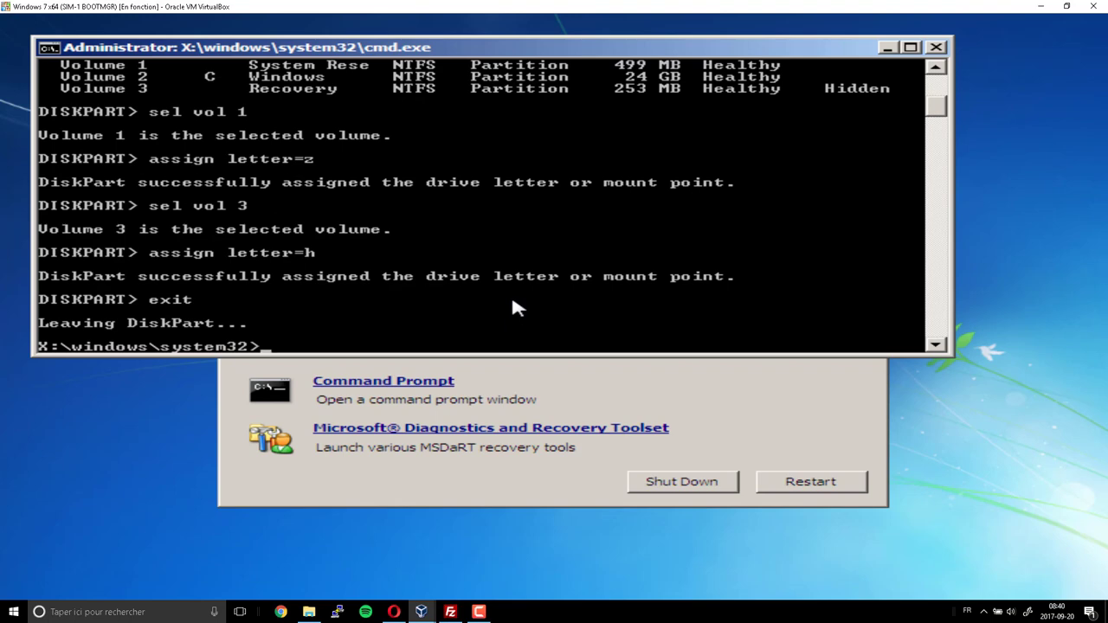
# Run bootrec /rebuildbcd and mark the output line giving the total of identified Windows installations.
pyautogui.write('bootrec /rebuildbcd')
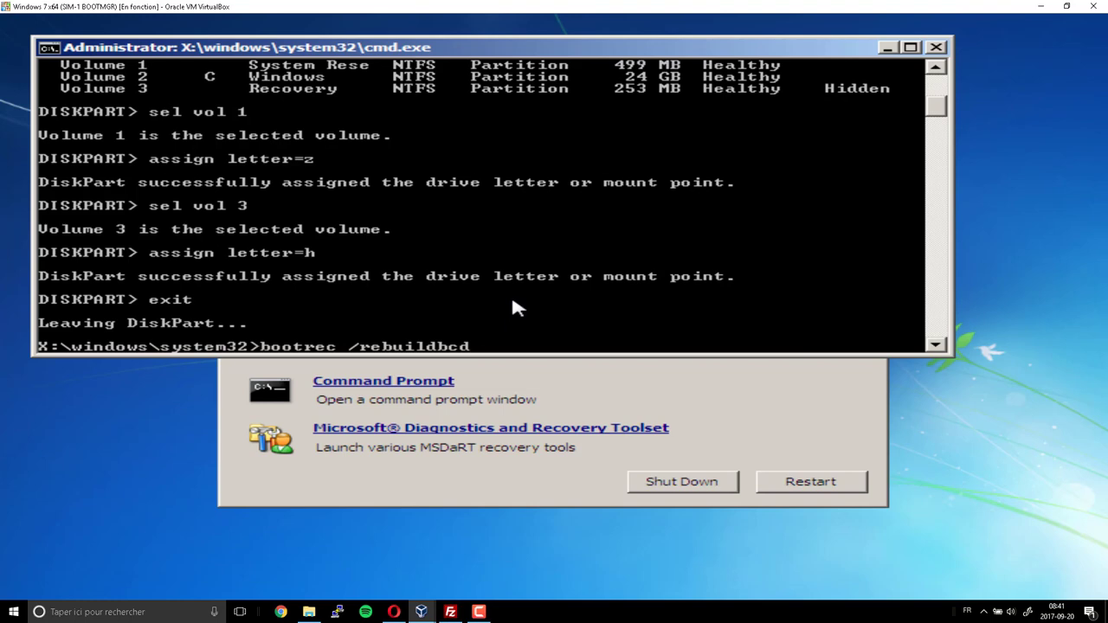
pyautogui.press('Return')
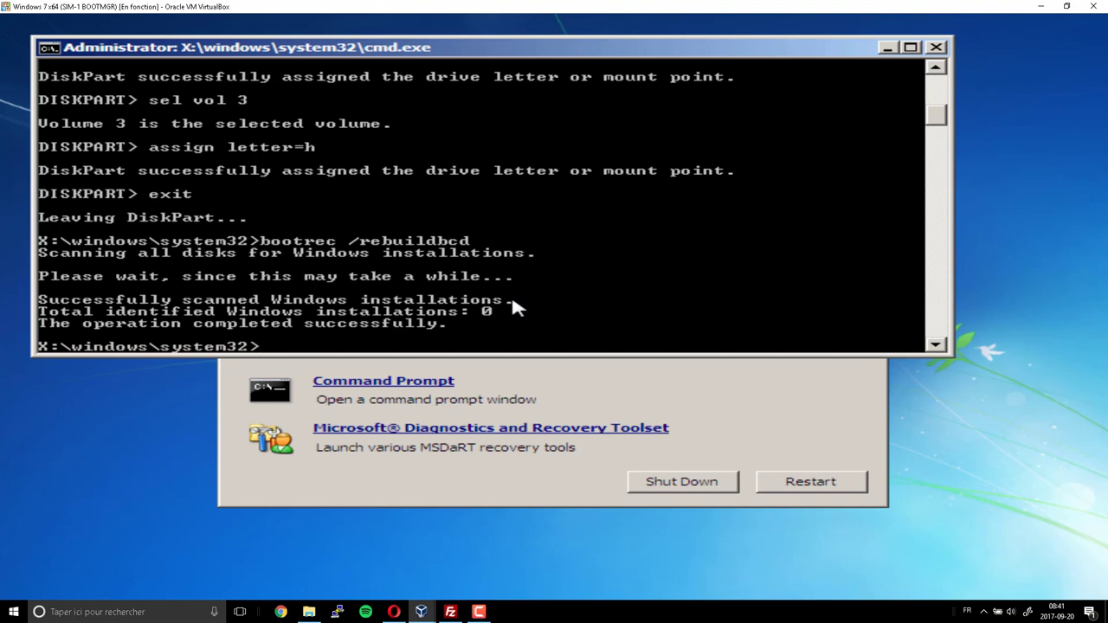
pyautogui.click(52, 48)
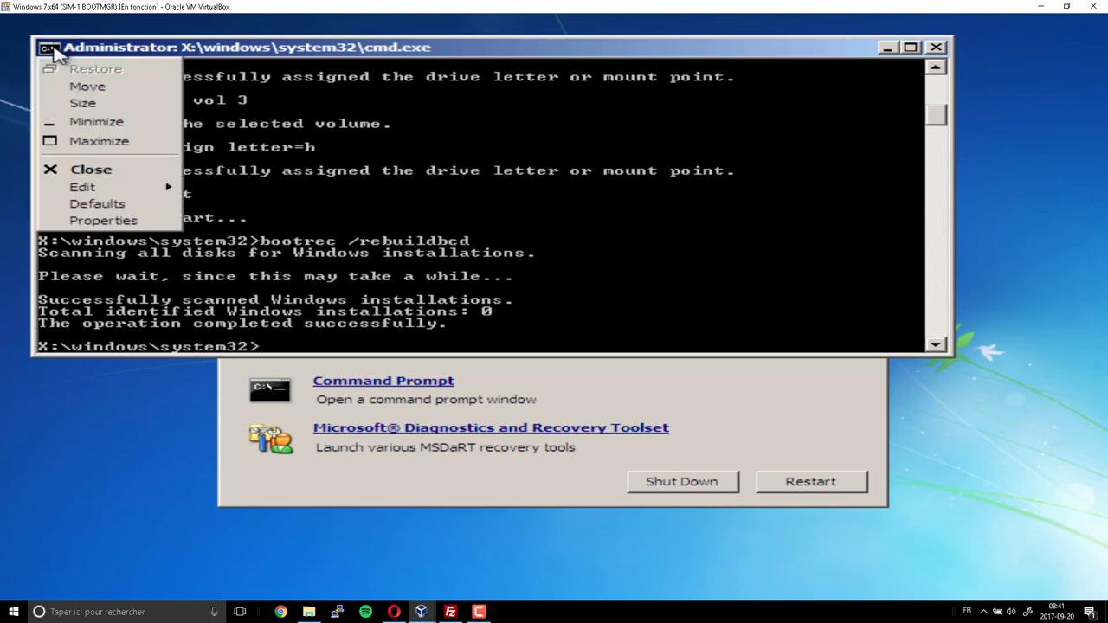
pyautogui.moveTo(130, 192)
pyautogui.click(208, 187)
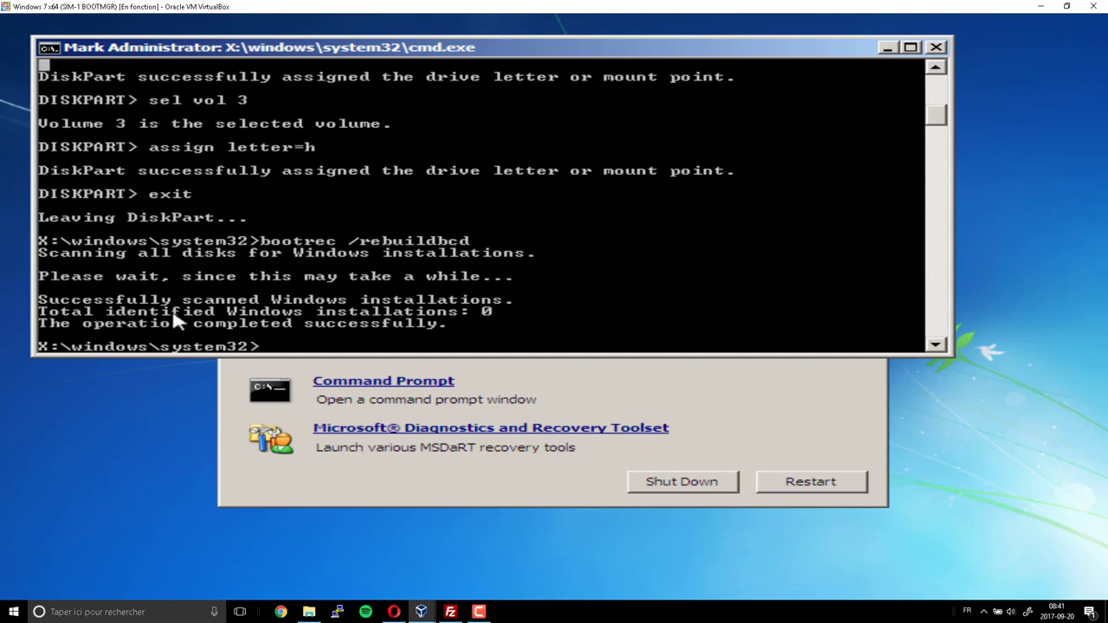
pyautogui.moveTo(42, 316); pyautogui.dragTo(529, 320)
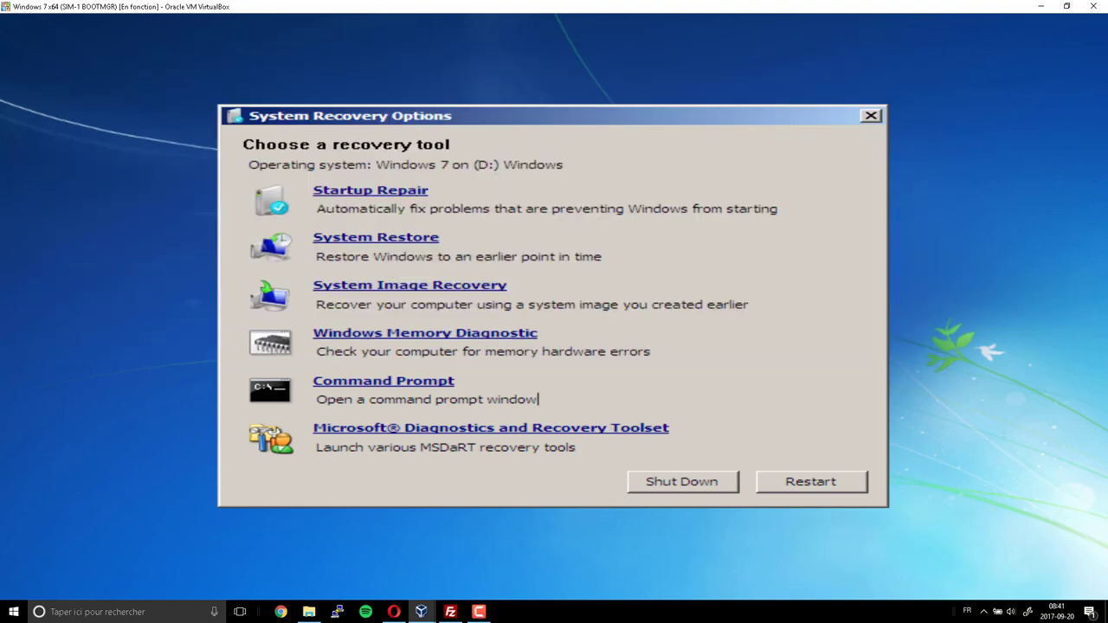
# Run Startup Repair from the System Recovery Options and open its diagnostic and repair details.
pyautogui.click(343, 192)
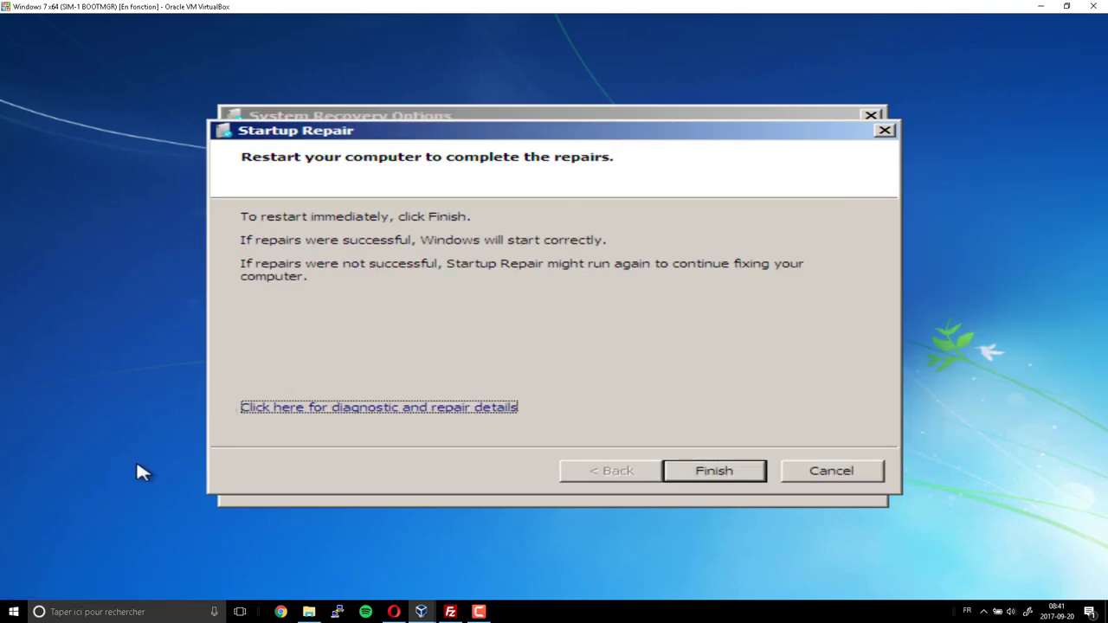
pyautogui.click(395, 409)
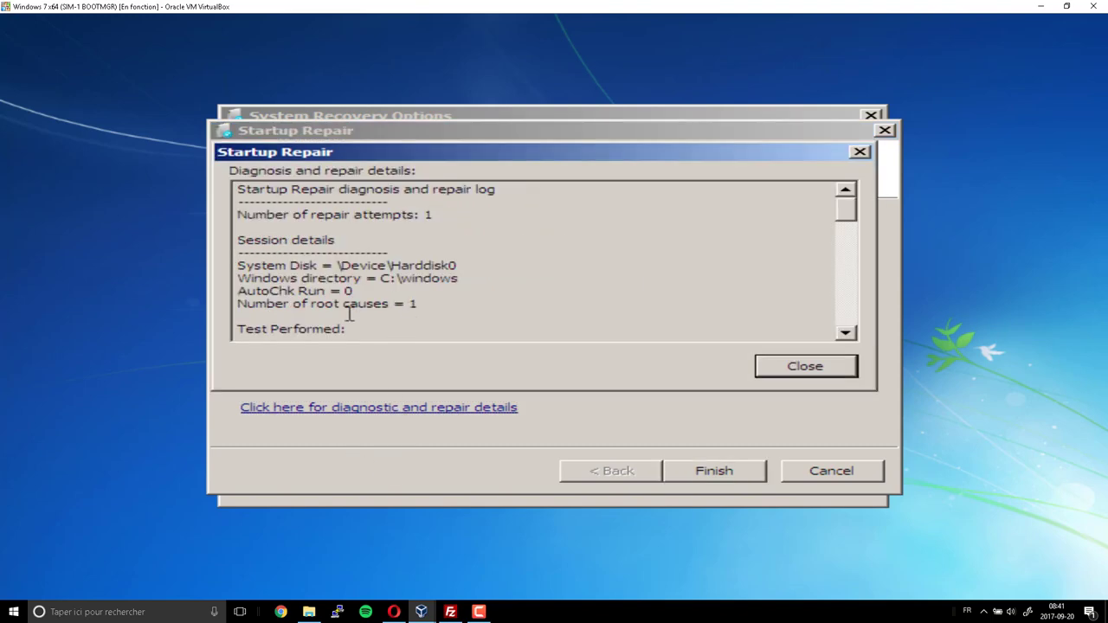
# Read through the Startup Repair log, highlighting the number of repair attempts, the root cause found and the repair action.
pyautogui.moveTo(434, 215); pyautogui.dragTo(237, 216)
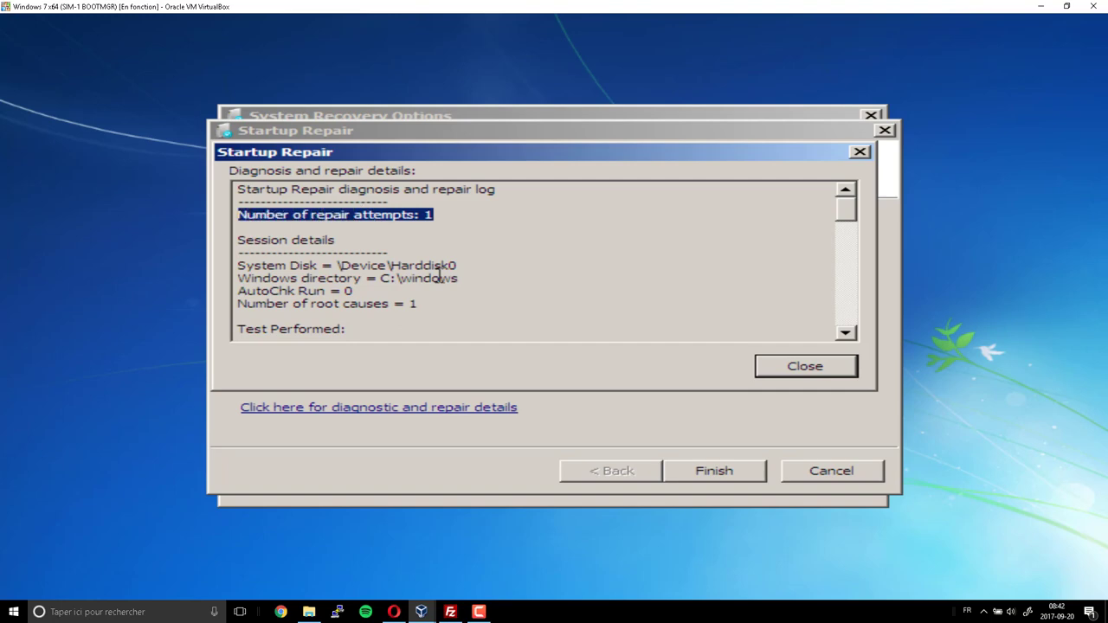
pyautogui.scroll(-1, 443, 282)
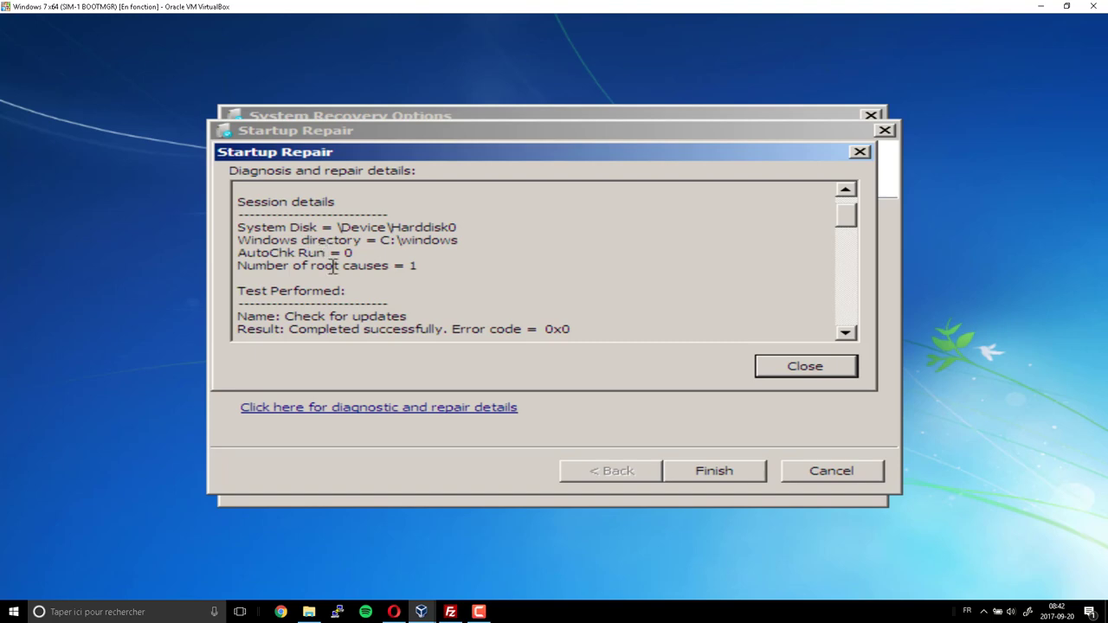
pyautogui.scroll(-1, 396, 281)
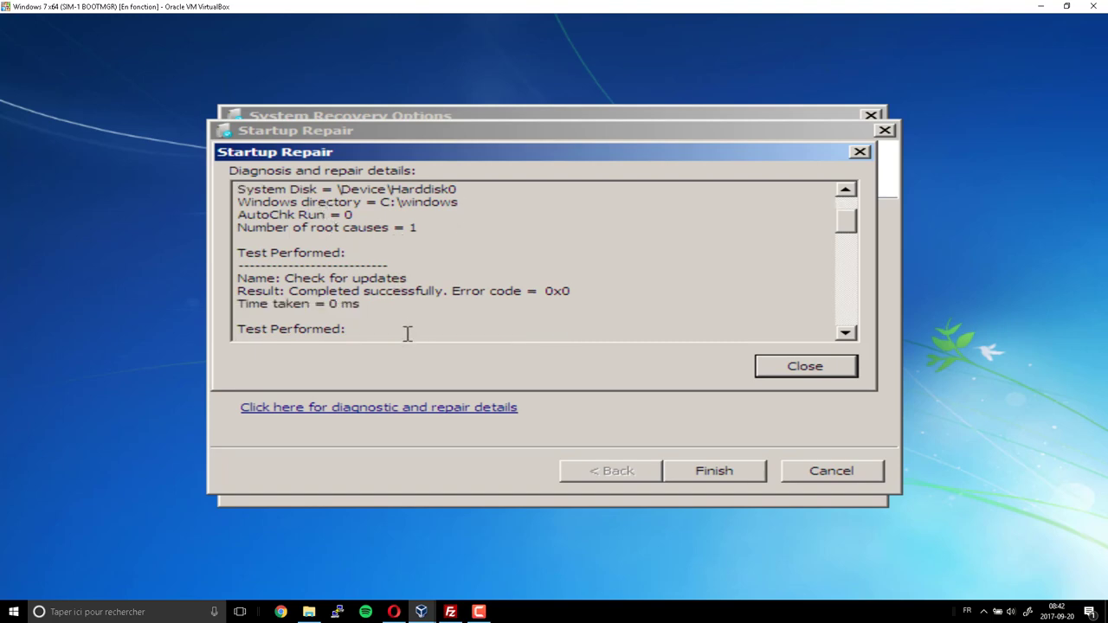
pyautogui.scroll(-1, 401, 319)
pyautogui.scroll(-1, 401, 318)
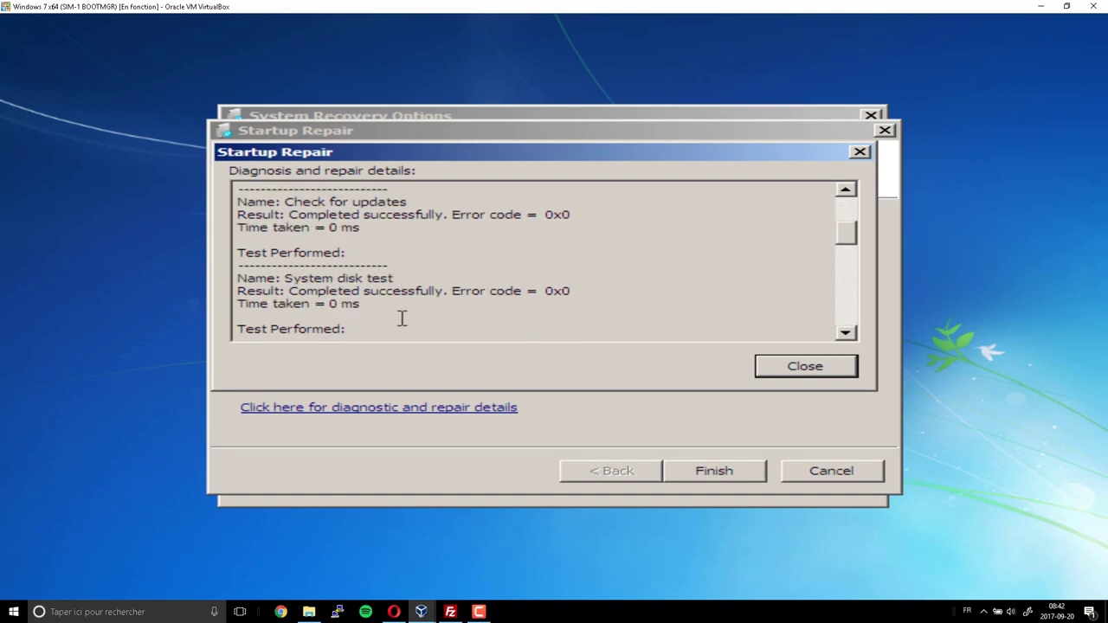
pyautogui.scroll(-2, 401, 317)
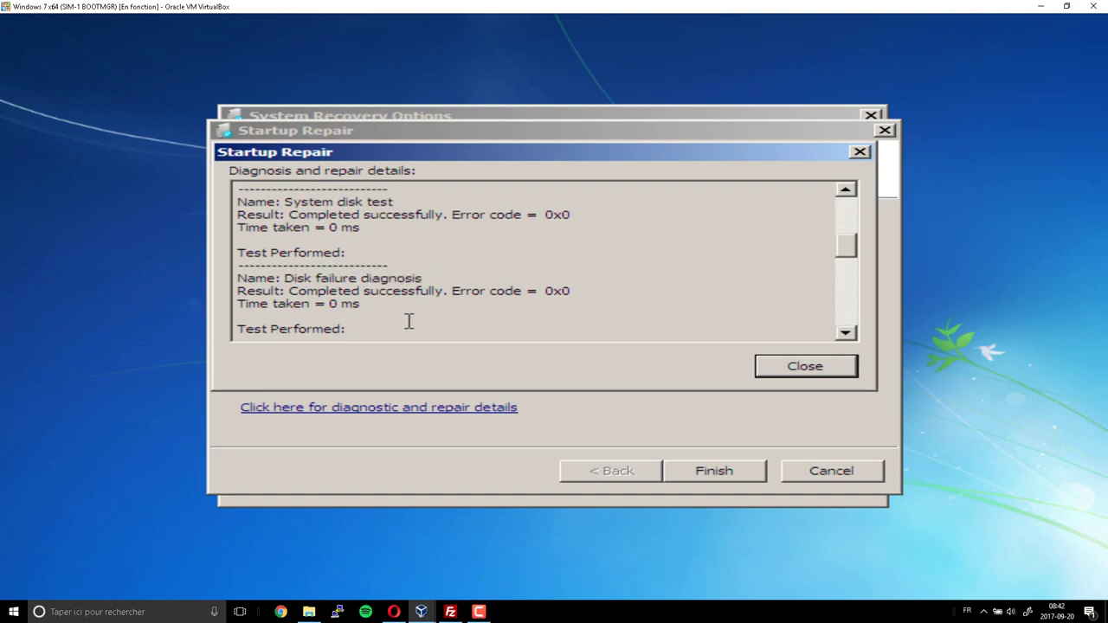
pyautogui.scroll(-2, 408, 319)
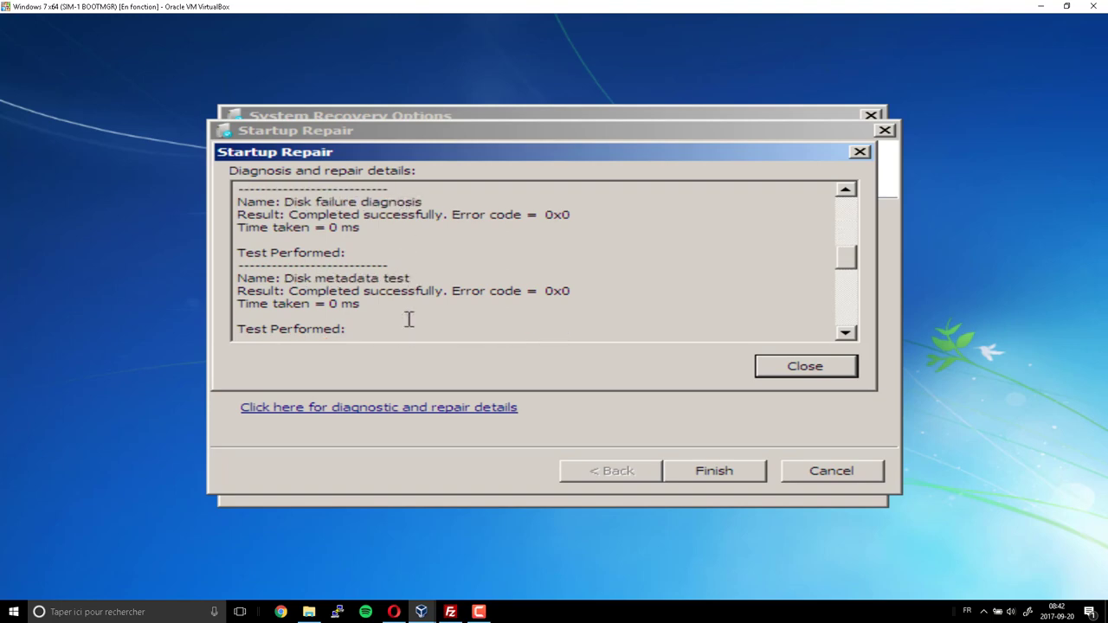
pyautogui.scroll(-2, 408, 319)
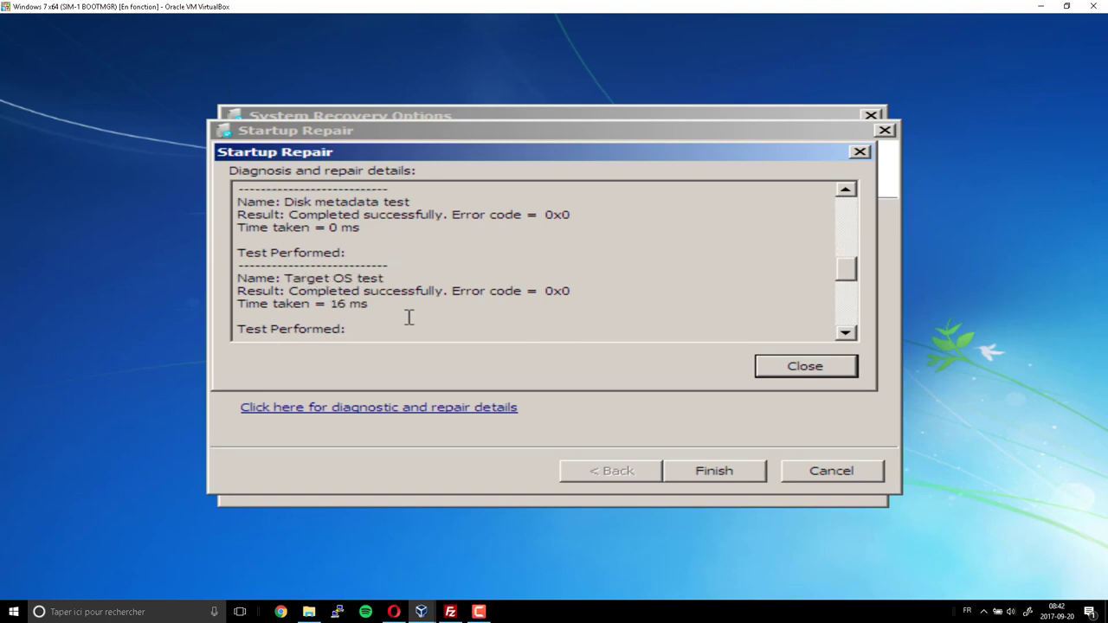
pyautogui.scroll(-2, 408, 317)
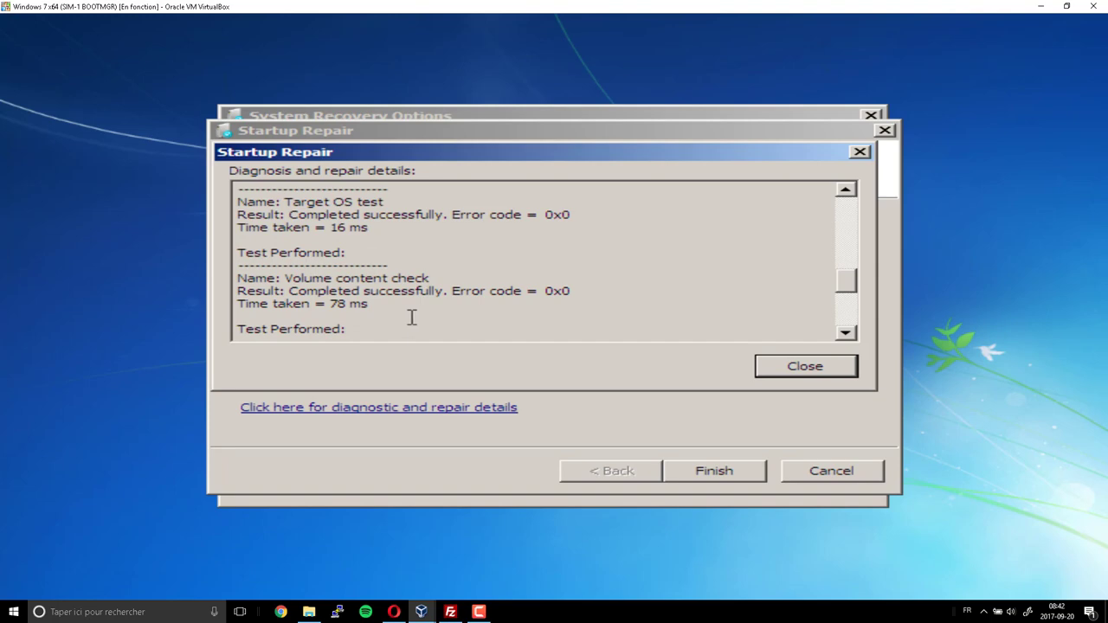
pyautogui.scroll(-2, 412, 318)
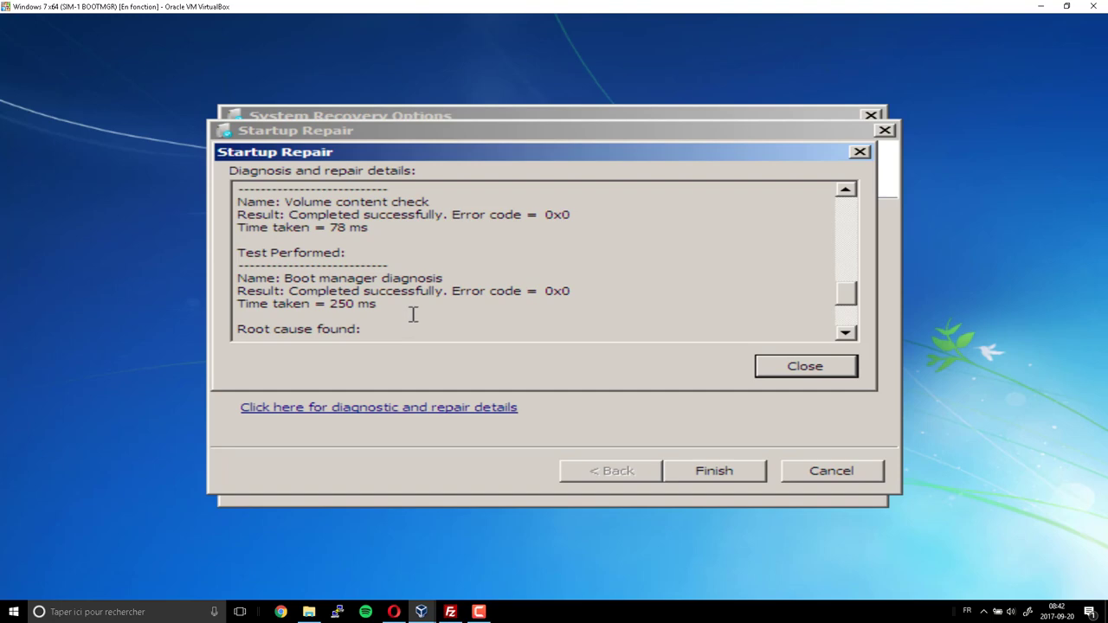
pyautogui.scroll(-1, 413, 313)
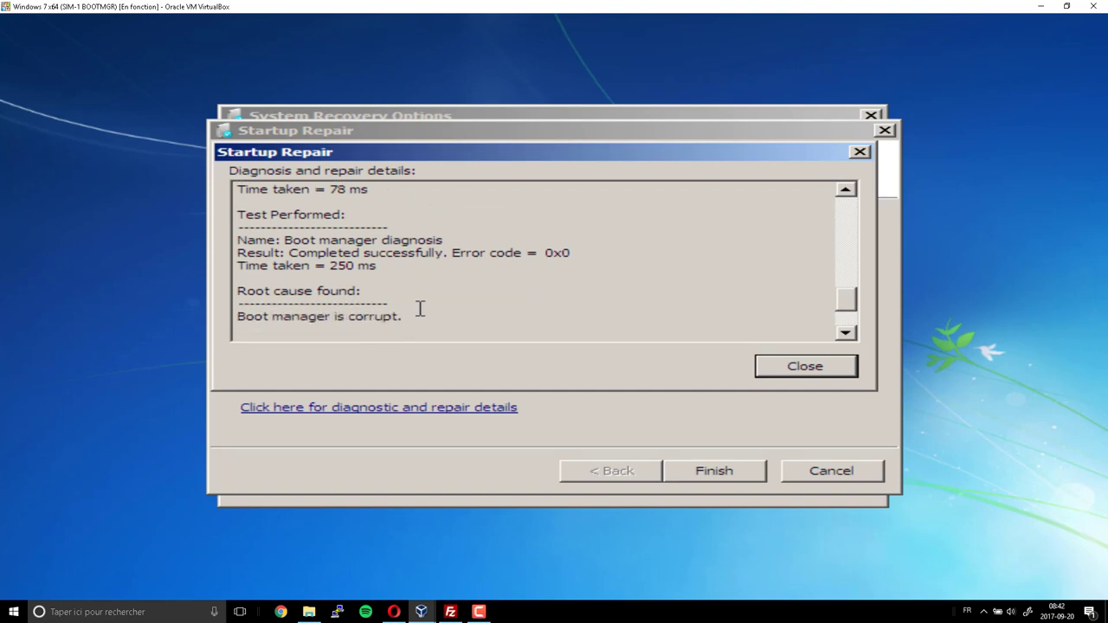
pyautogui.scroll(-1, 483, 295)
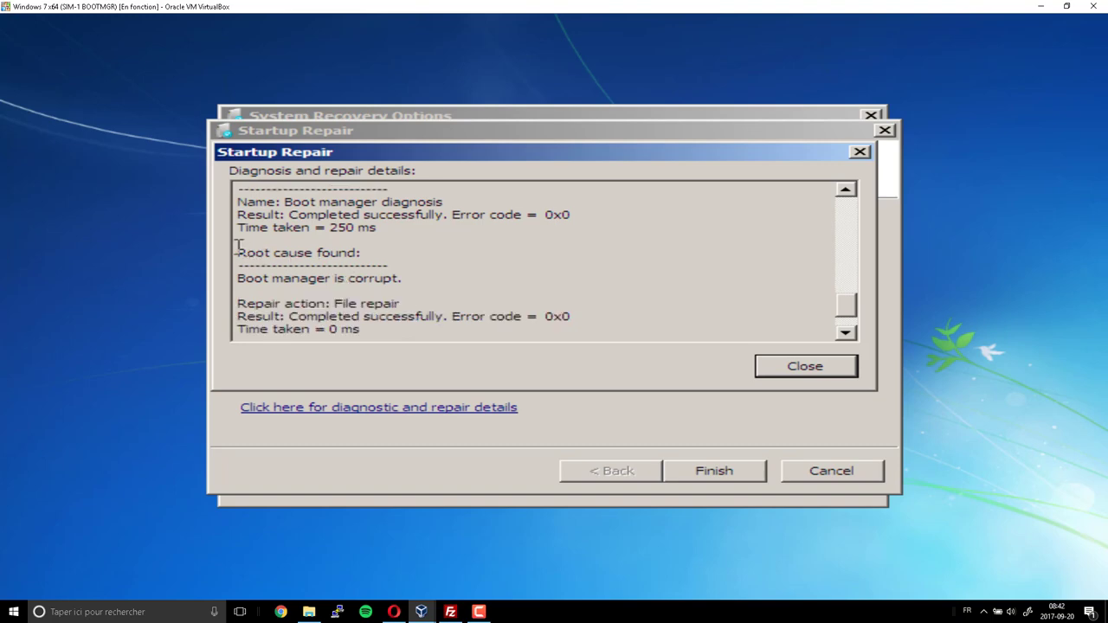
pyautogui.moveTo(237, 250); pyautogui.dragTo(403, 278)
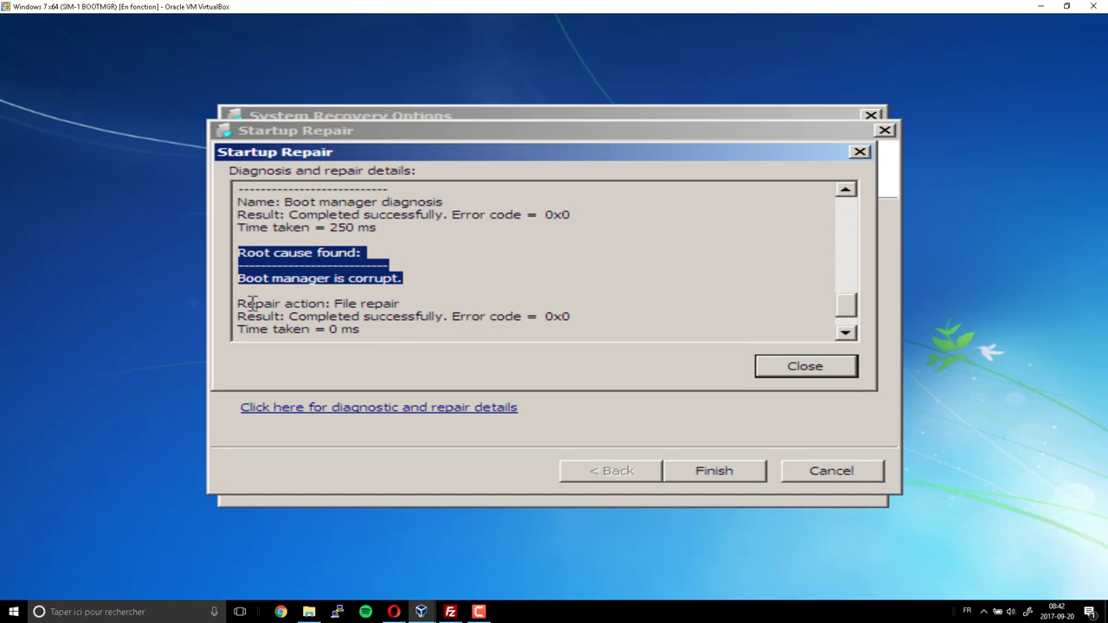
pyautogui.moveTo(238, 303); pyautogui.dragTo(403, 302)
pyautogui.scroll(-2, 513, 303)
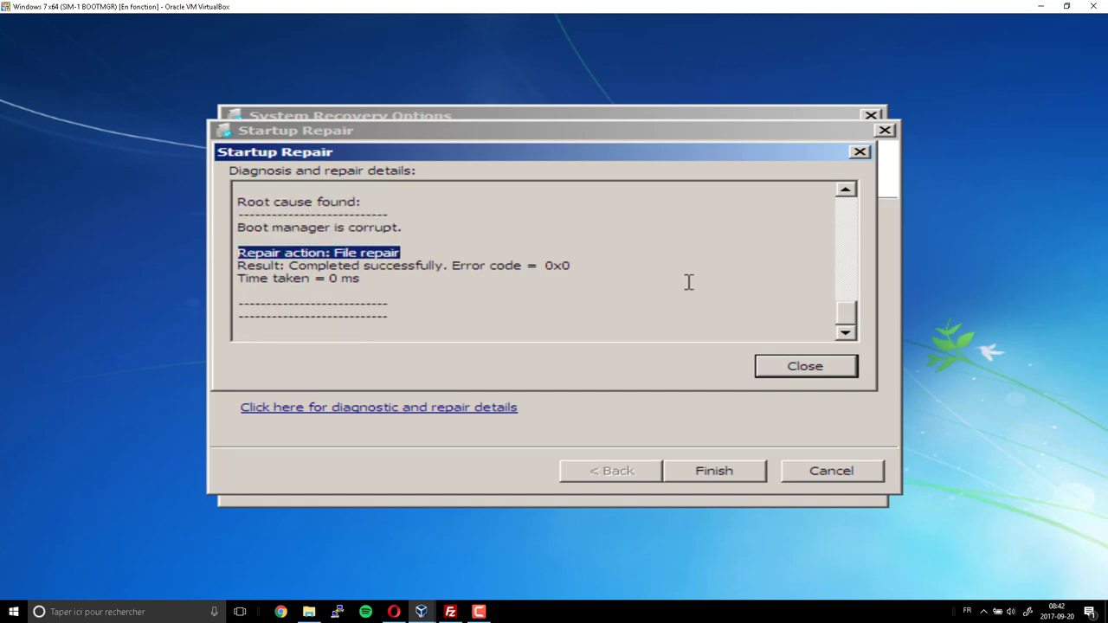
# Close the repair details and finish Startup Repair to restart the virtual machine.
pyautogui.click(788, 373)
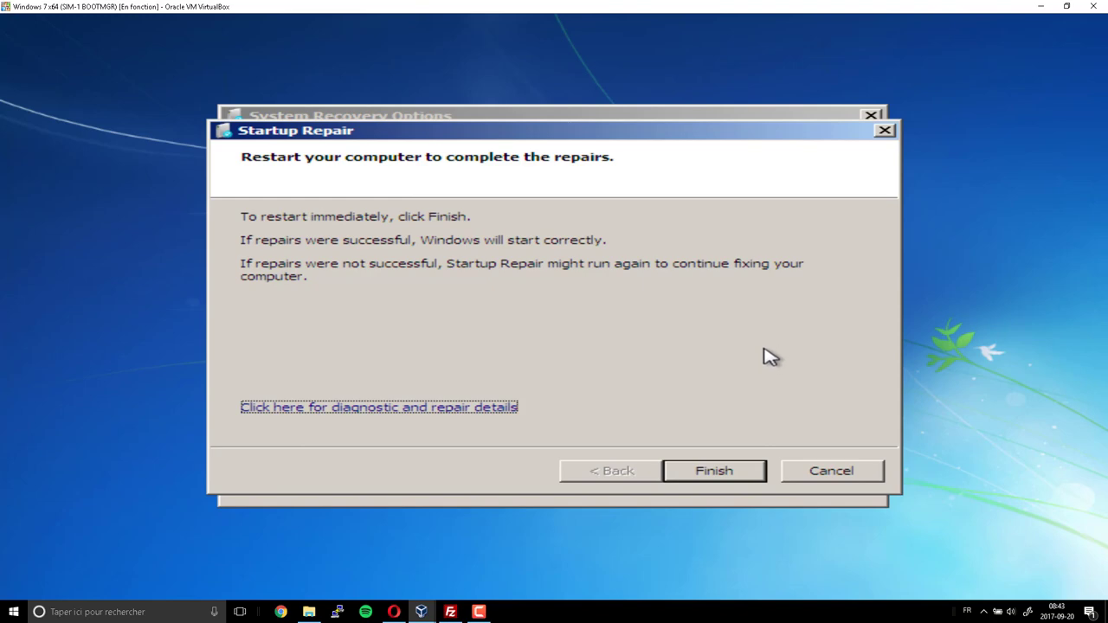
pyautogui.click(732, 473)
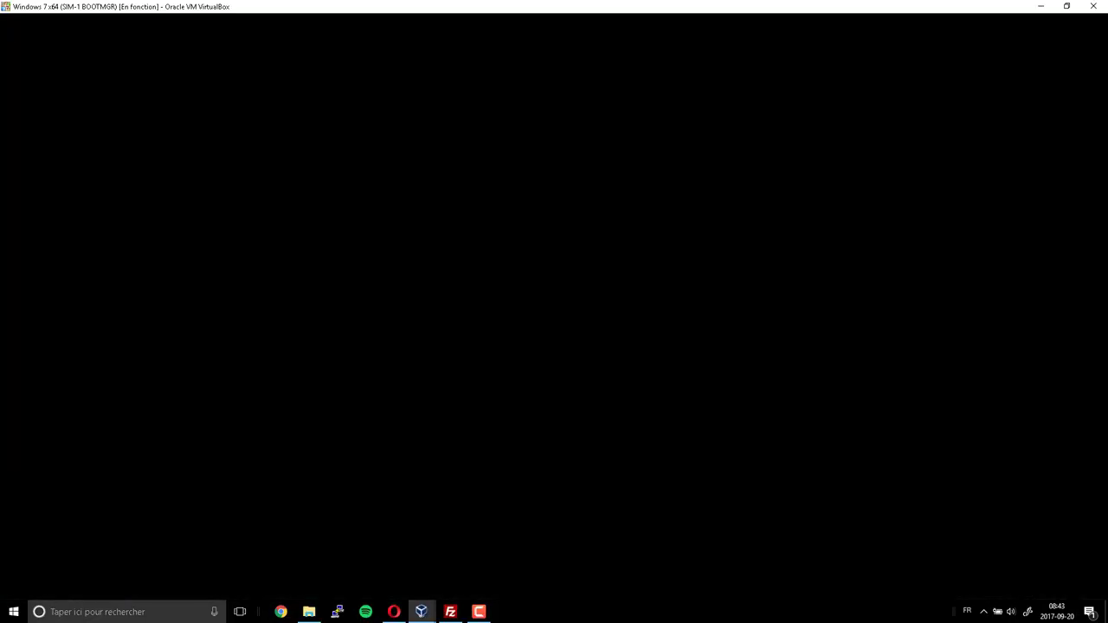
# Boot the virtual machine from the first hard drive (hd0) through the F4UBCD boot menu.
pyautogui.press('Up')
pyautogui.press('Up')
pyautogui.press('Up')
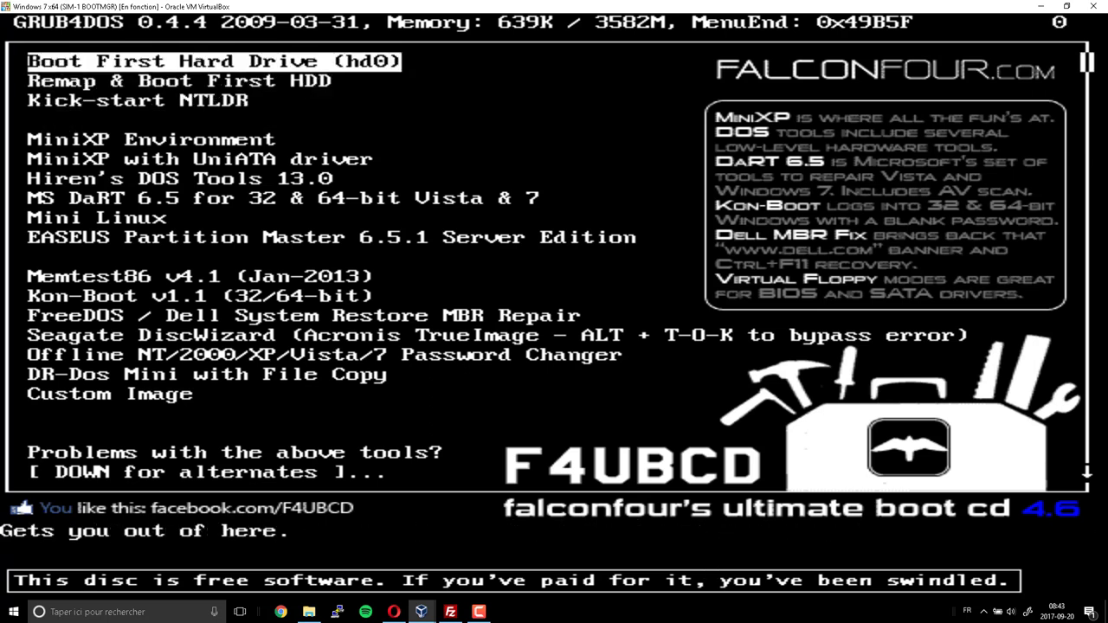
pyautogui.press('Return')
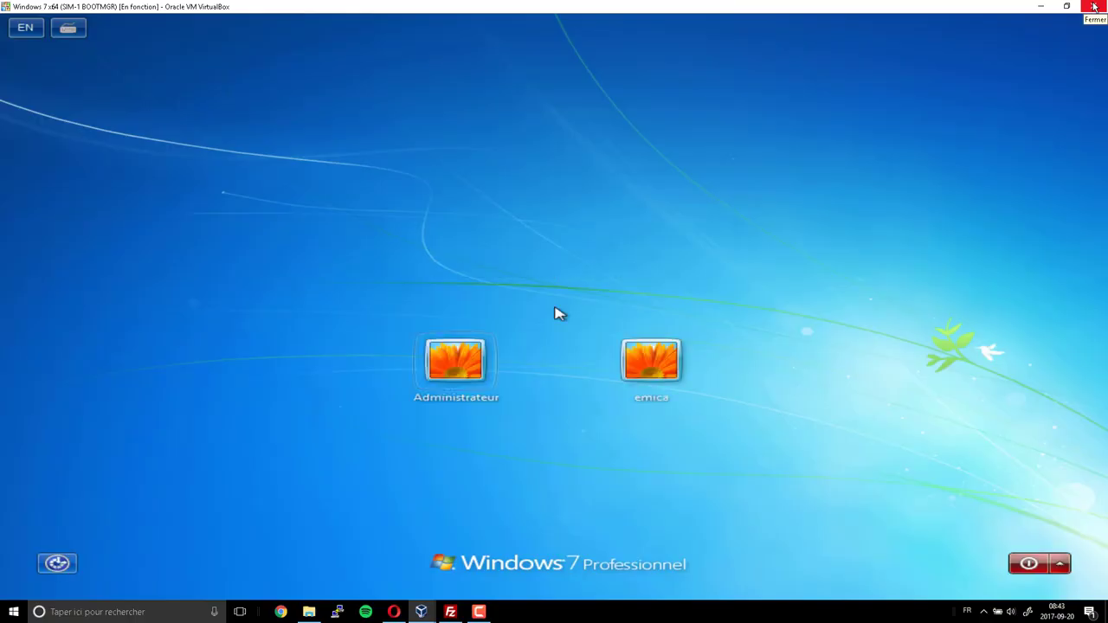
# Power off the Windows 7 virtual machine without restoring its current snapshot, and select the SIM-2 BCD snapshot.
pyautogui.click(1094, 6)
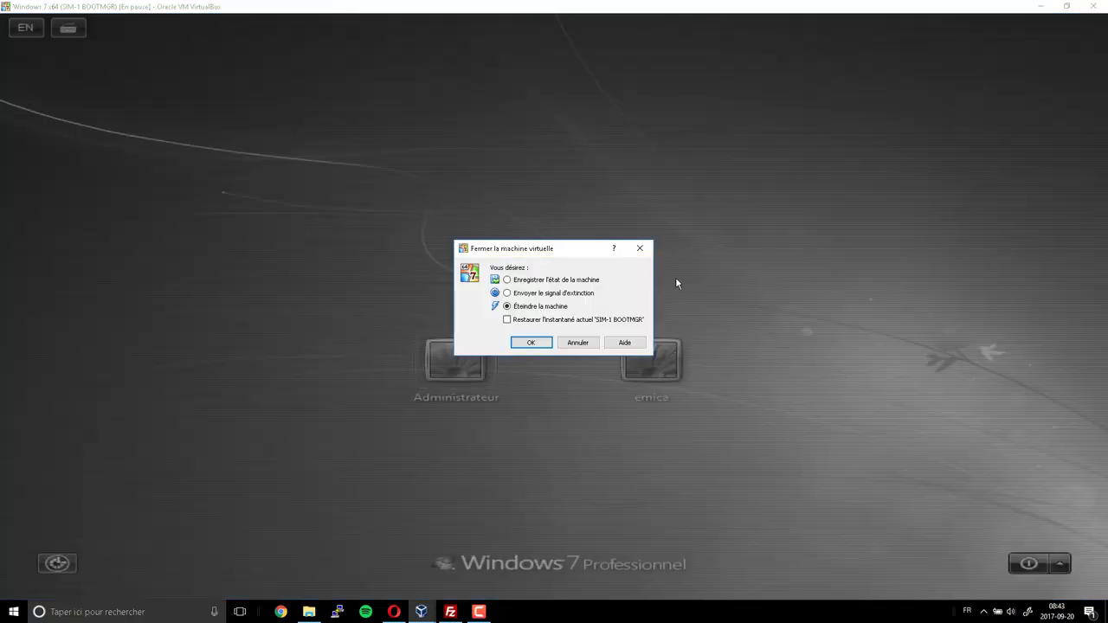
pyautogui.click(528, 343)
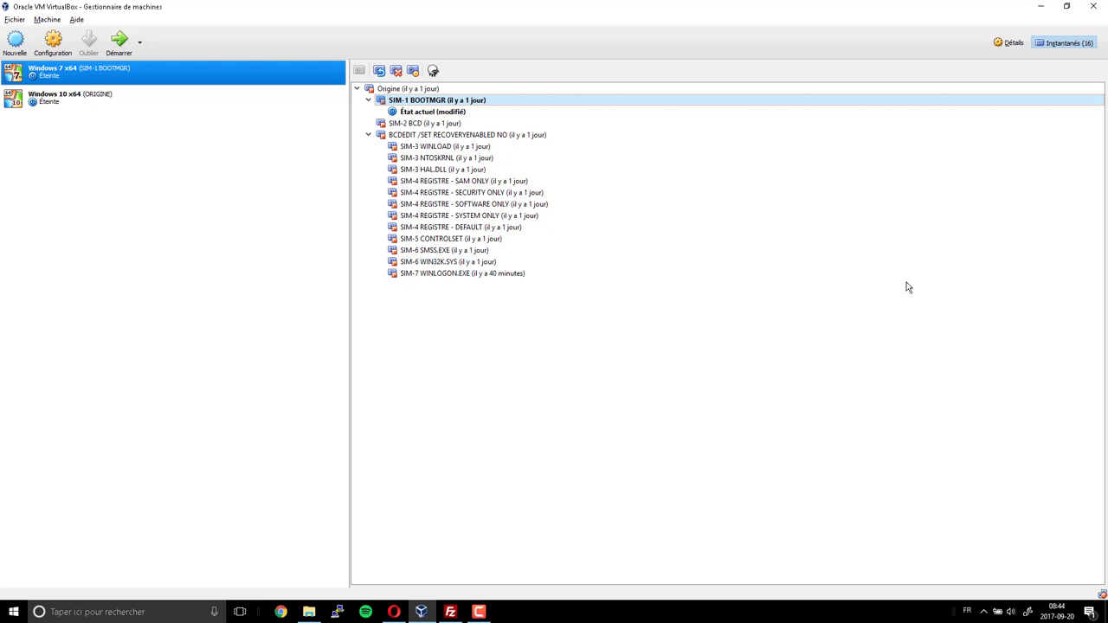
pyautogui.click(446, 125)
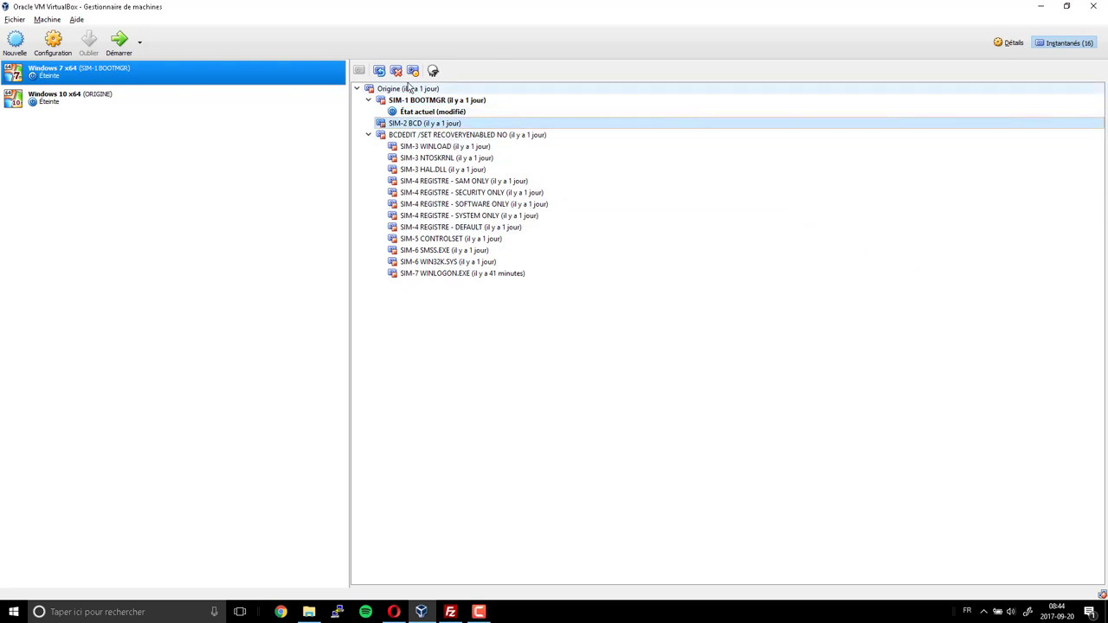
pyautogui.click(478, 611)
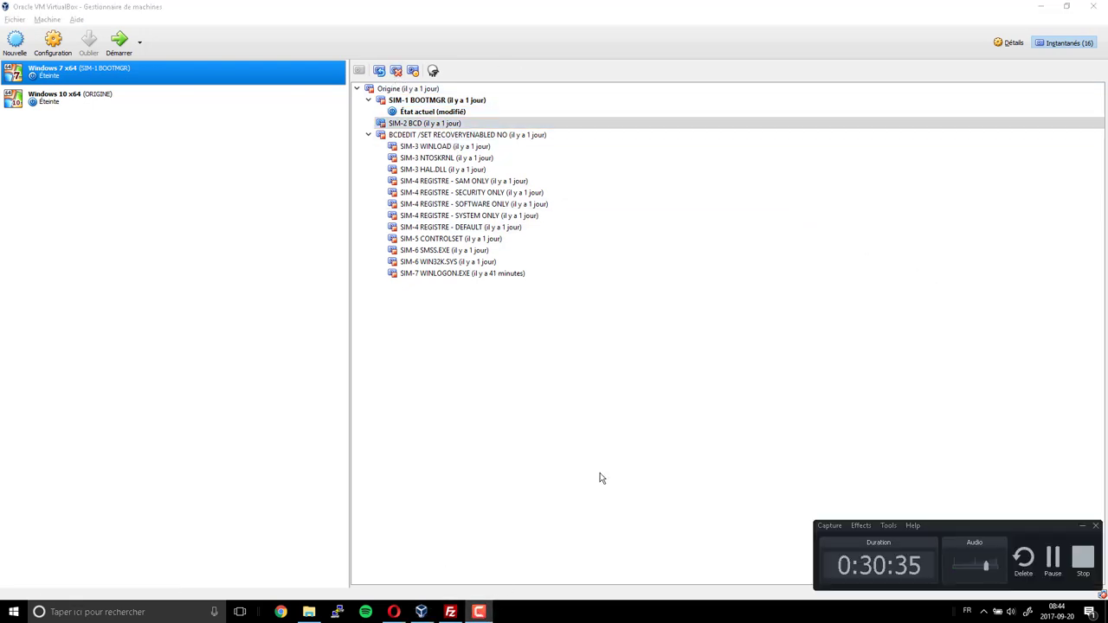